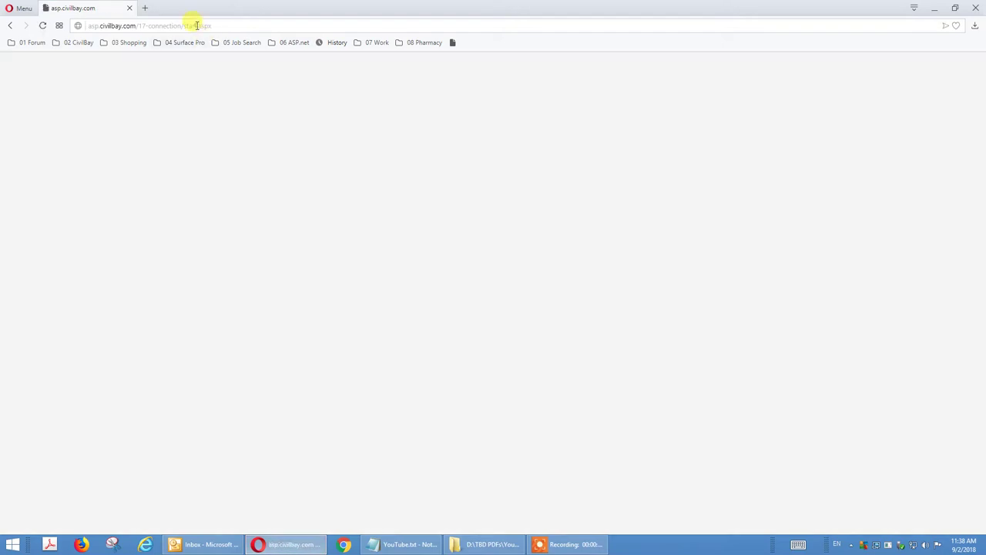
Open the connection design web application at asp.civilbay.com/connect.
click(194, 23)
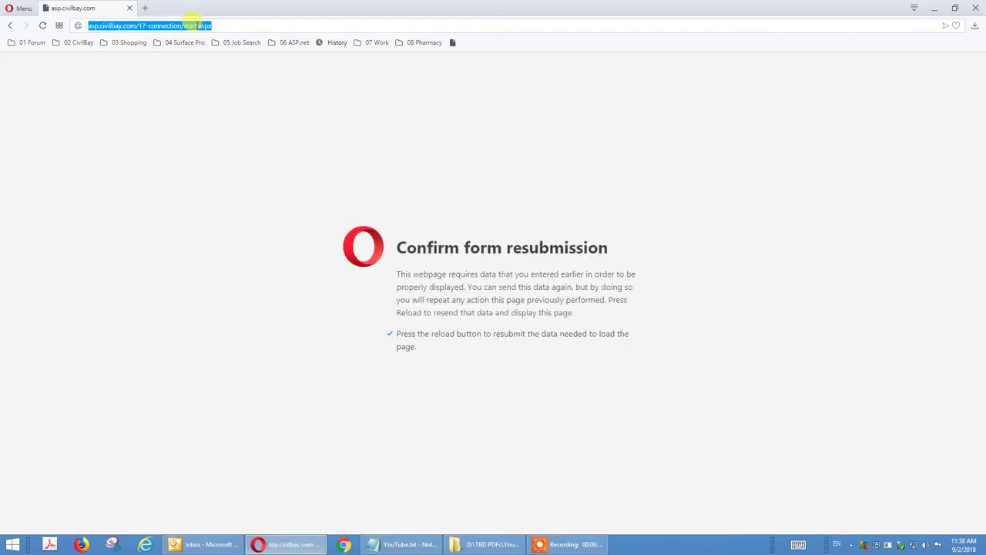
text(as)
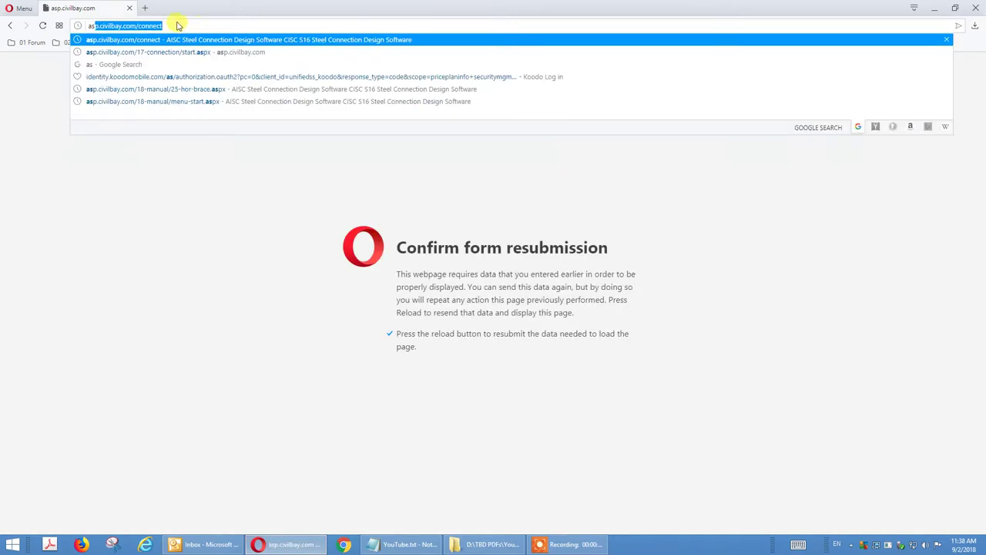
click(175, 27)
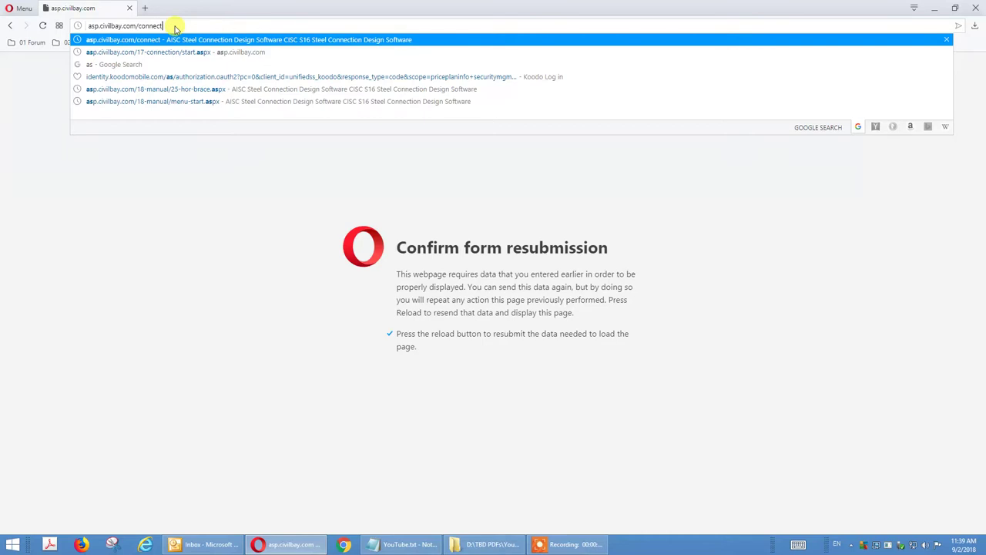
key(Return)
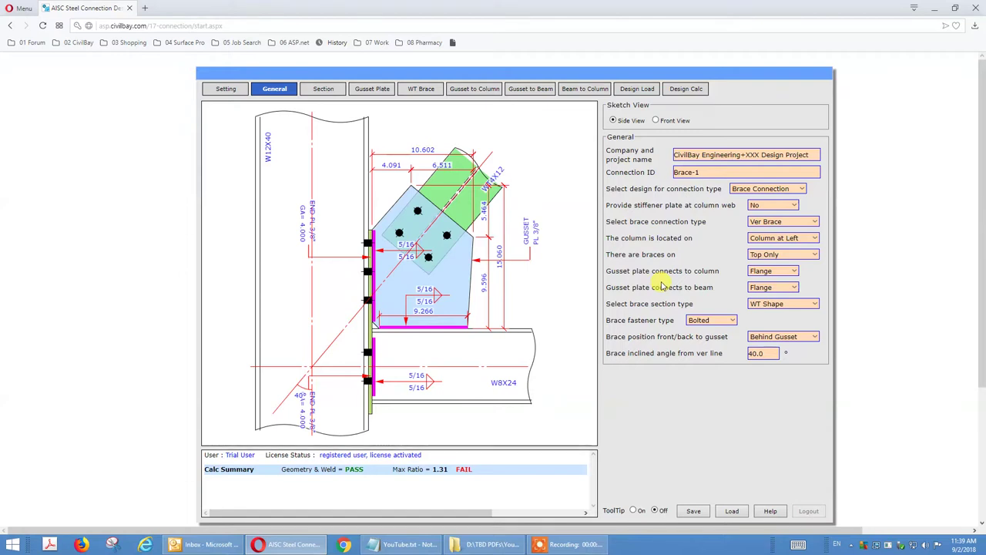
Review the available options for brace section type, brace connection type and column location in the general settings.
click(786, 305)
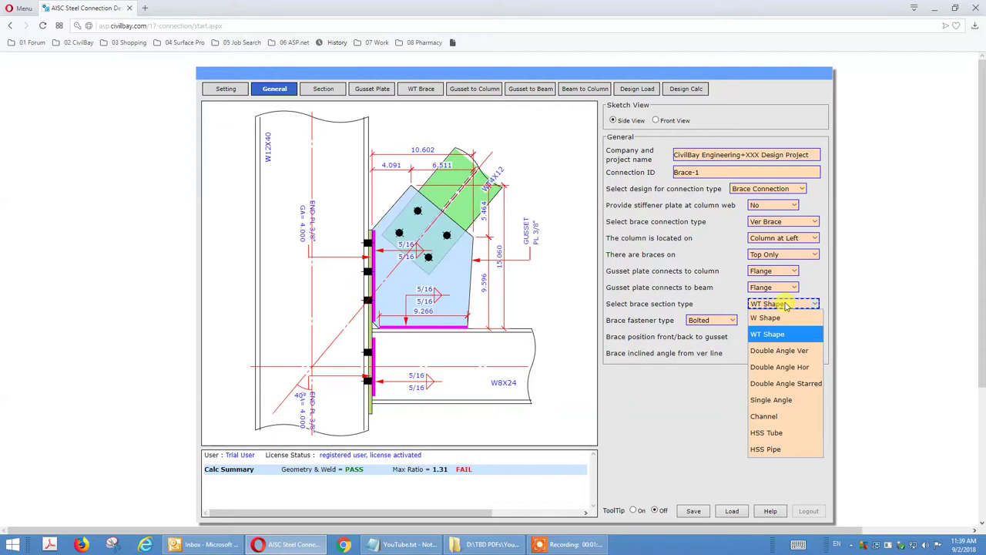
click(663, 287)
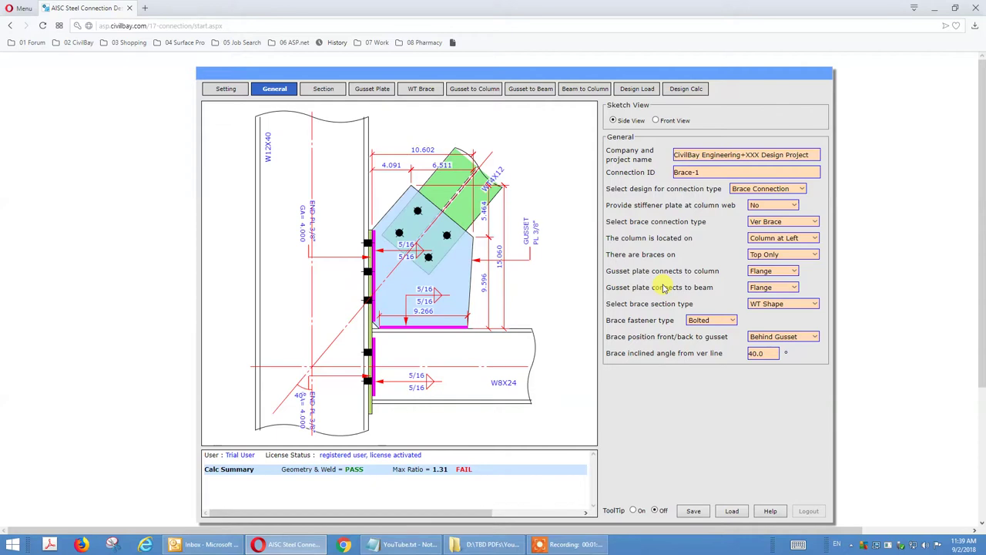
click(783, 222)
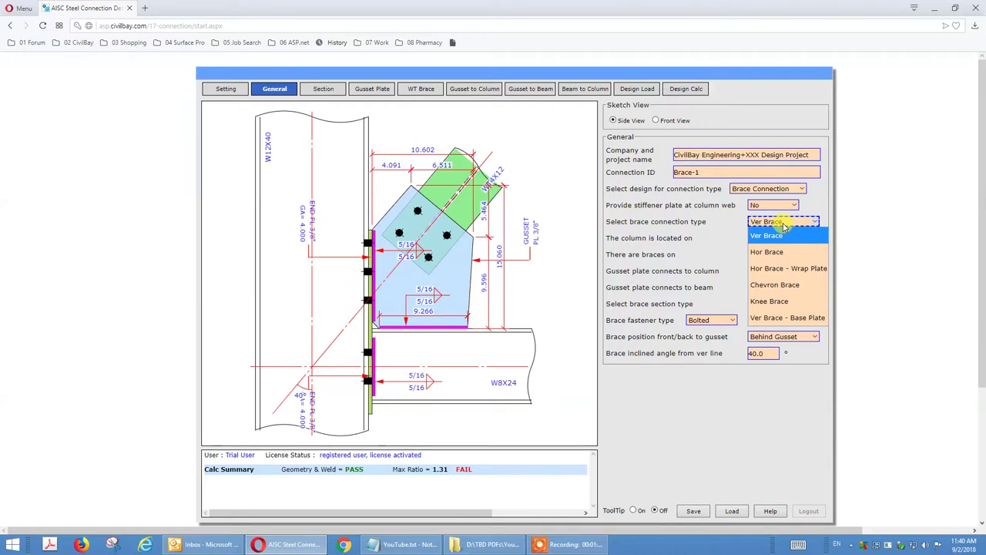
click(710, 228)
click(696, 242)
click(774, 239)
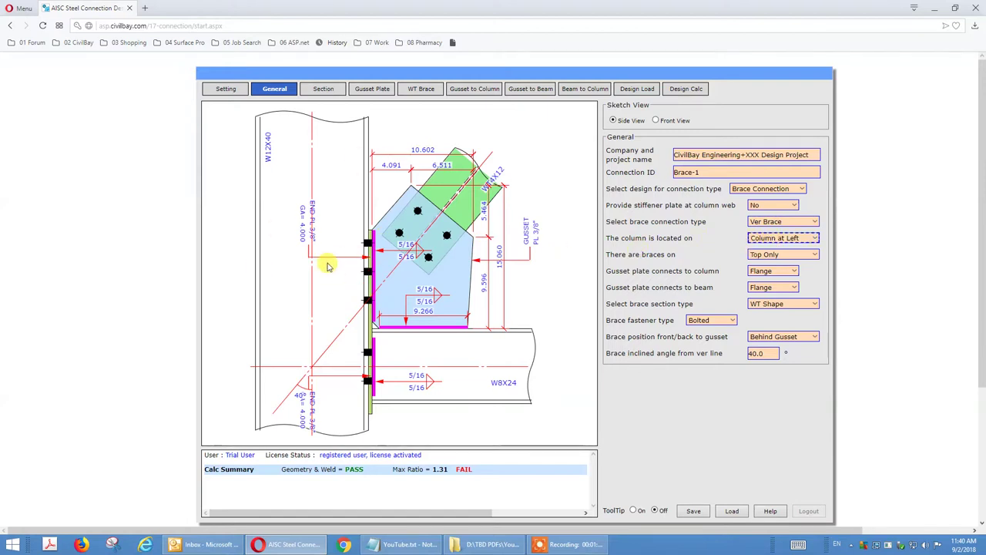
Change the beam section to W12X30 from the AISC Shape DB v14.1 library.
click(325, 92)
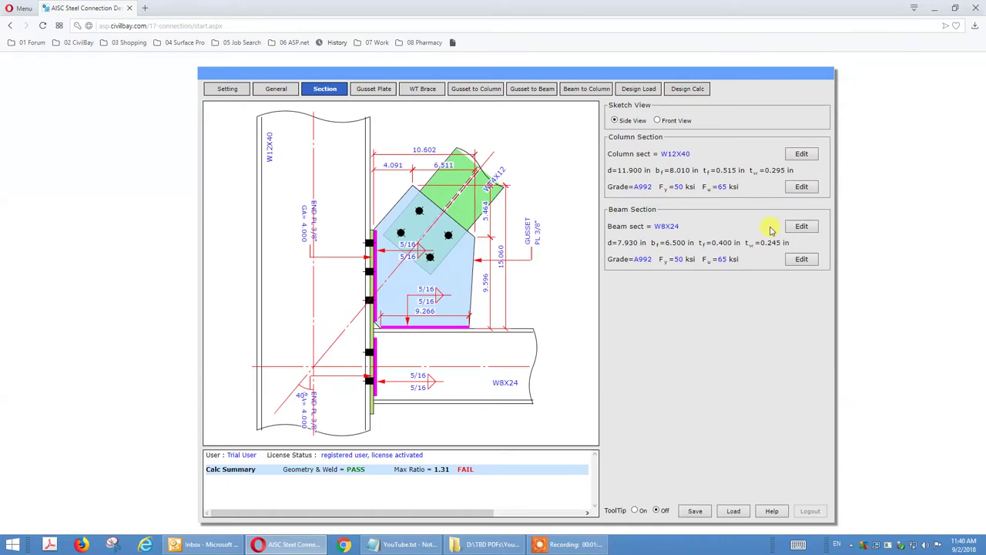
click(805, 227)
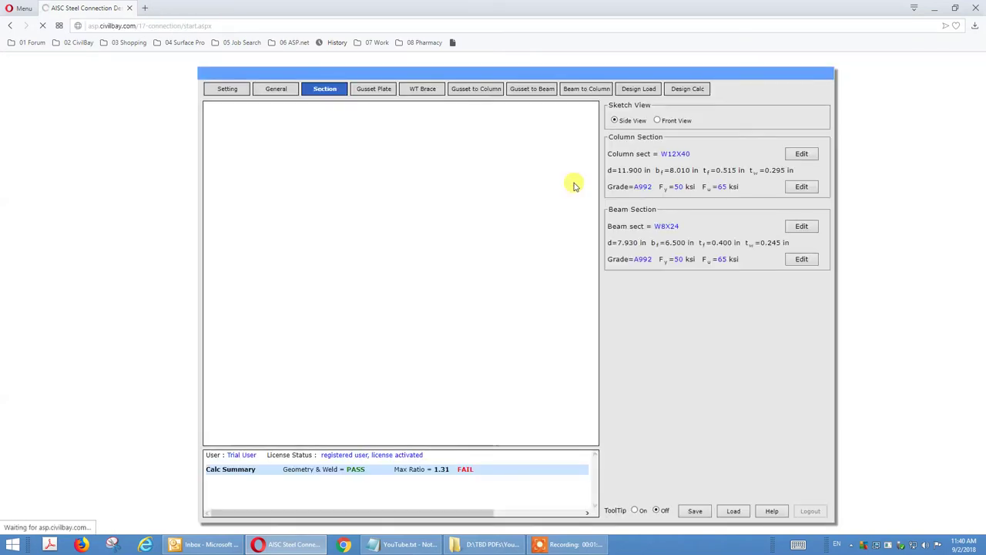
drag(577, 183, 574, 197)
scroll(576, 197, up, 1)
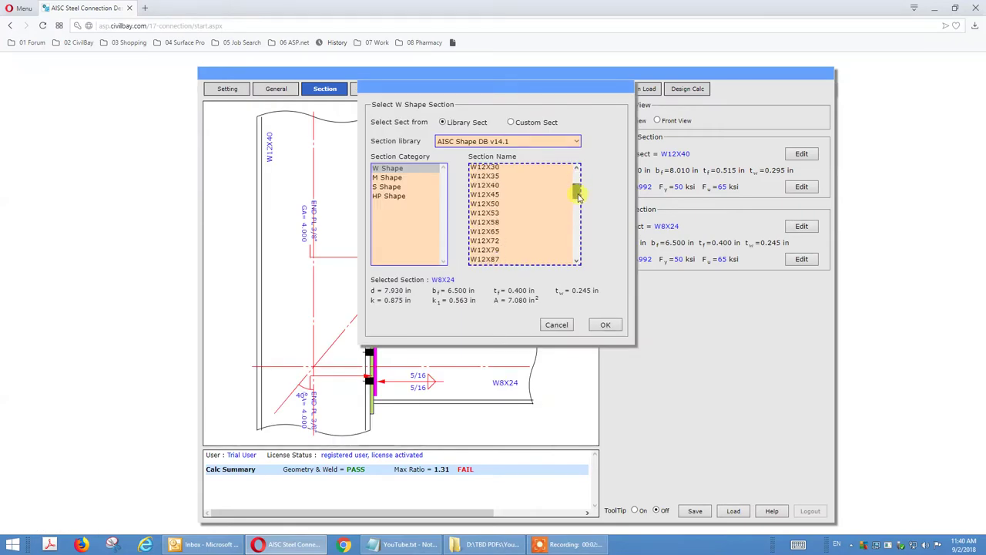
scroll(578, 196, up, 3)
click(484, 238)
click(606, 324)
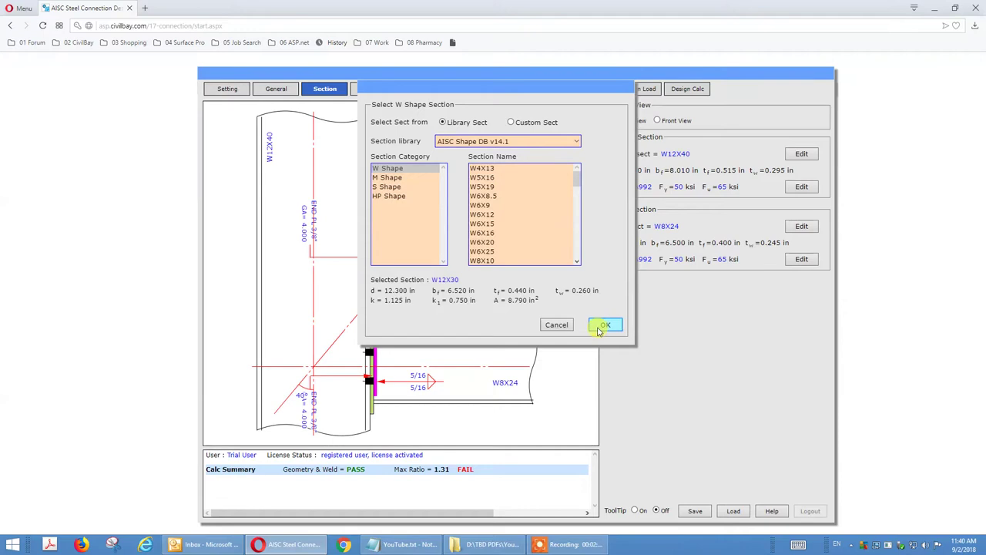
click(604, 326)
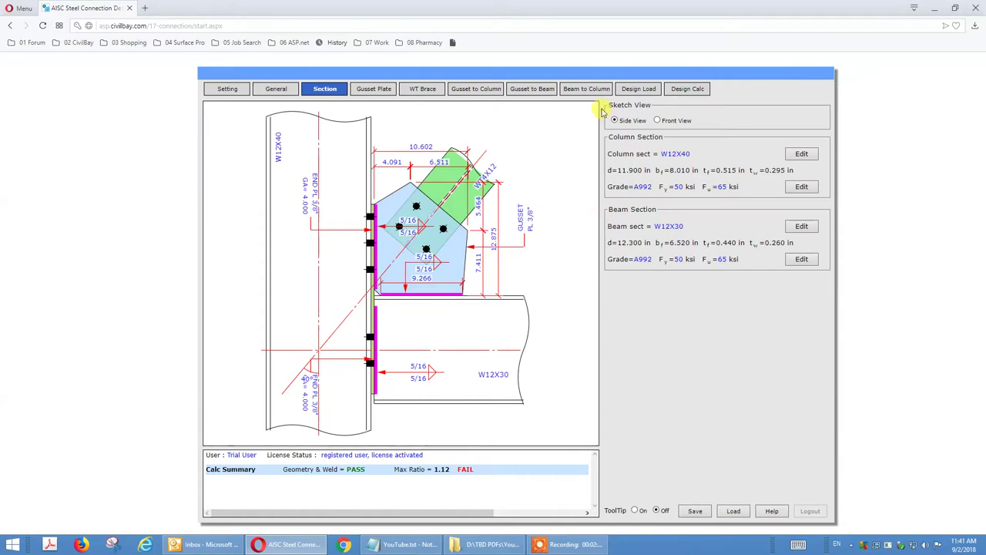
Set the gusset-to-column connection type to Clip Angle.
click(463, 89)
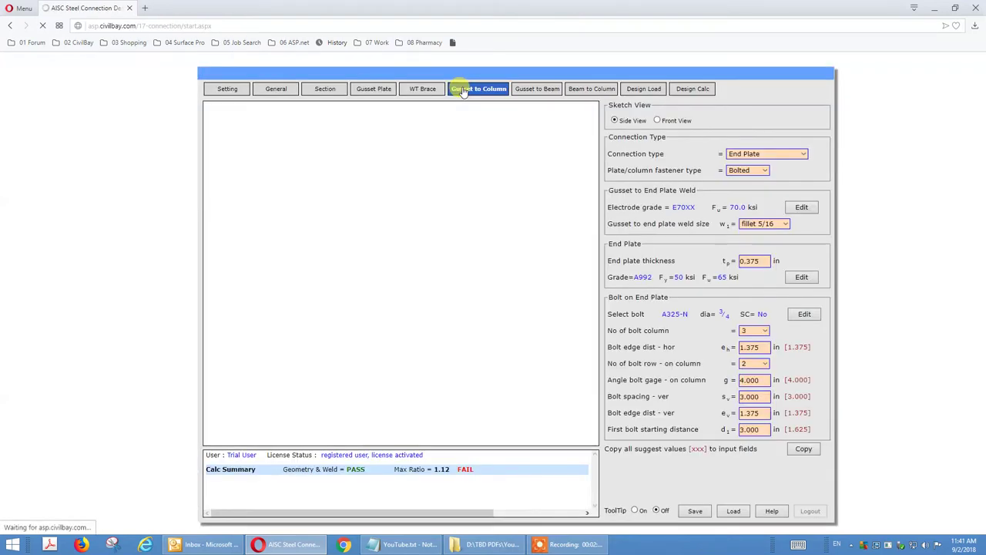
click(800, 158)
click(800, 156)
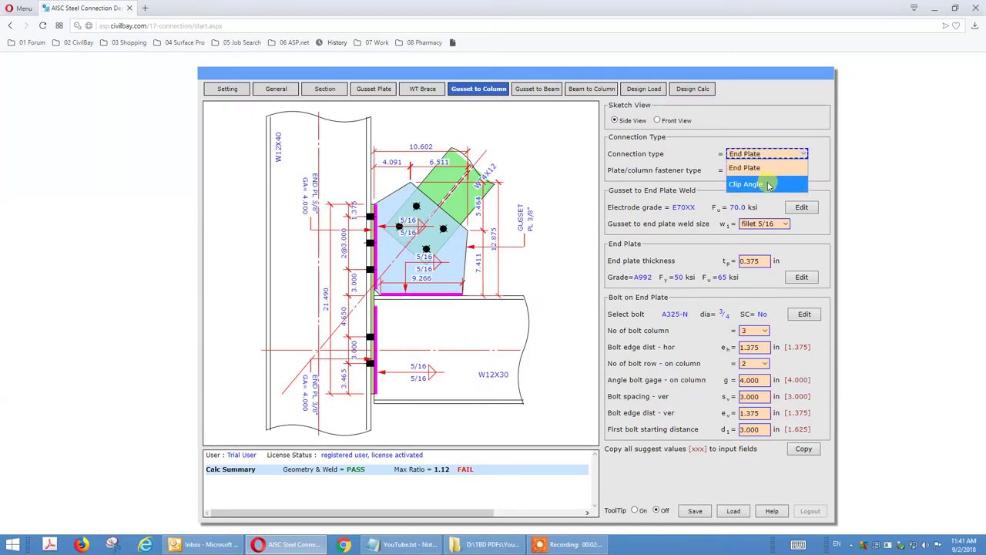
click(768, 185)
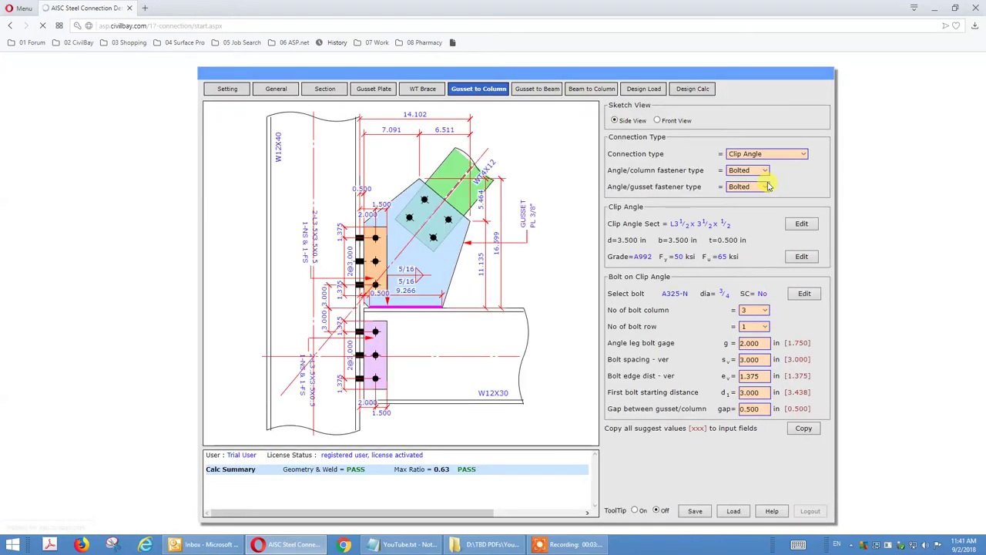
Set the angle/gusset fastener type of the gusset-to-column clip angle to Welded.
click(768, 187)
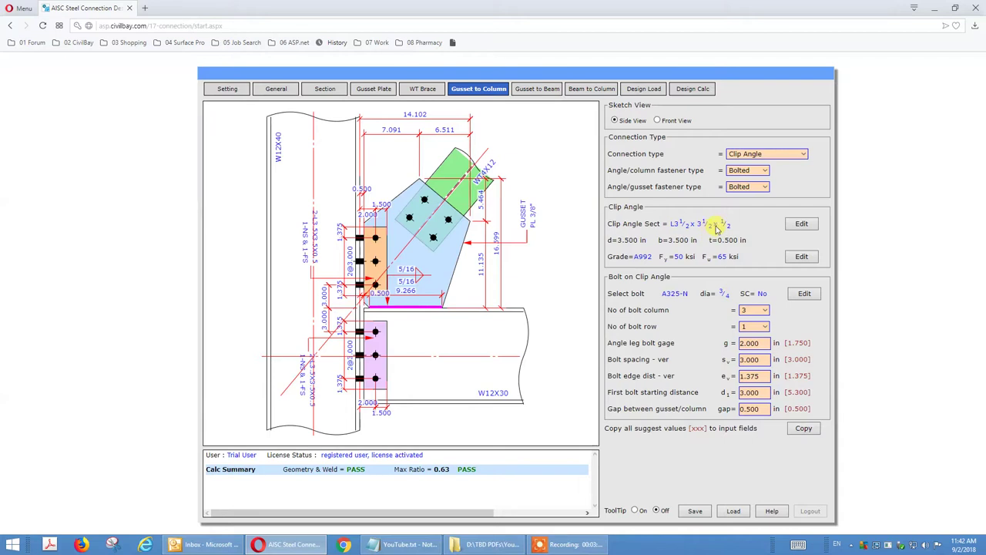
click(761, 191)
click(763, 188)
click(741, 216)
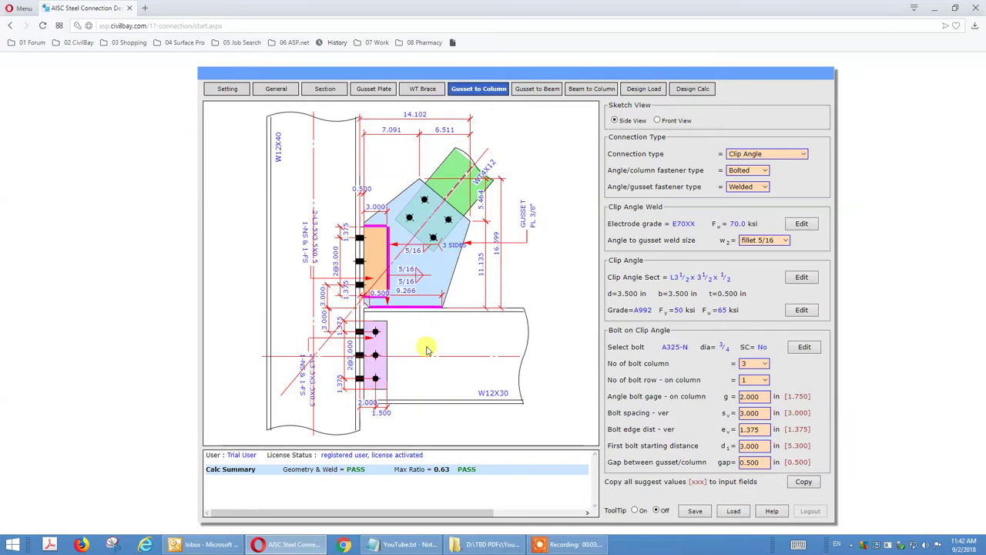
Set the angle/beam fastener type of the beam-to-column clip angle to Welded.
click(586, 90)
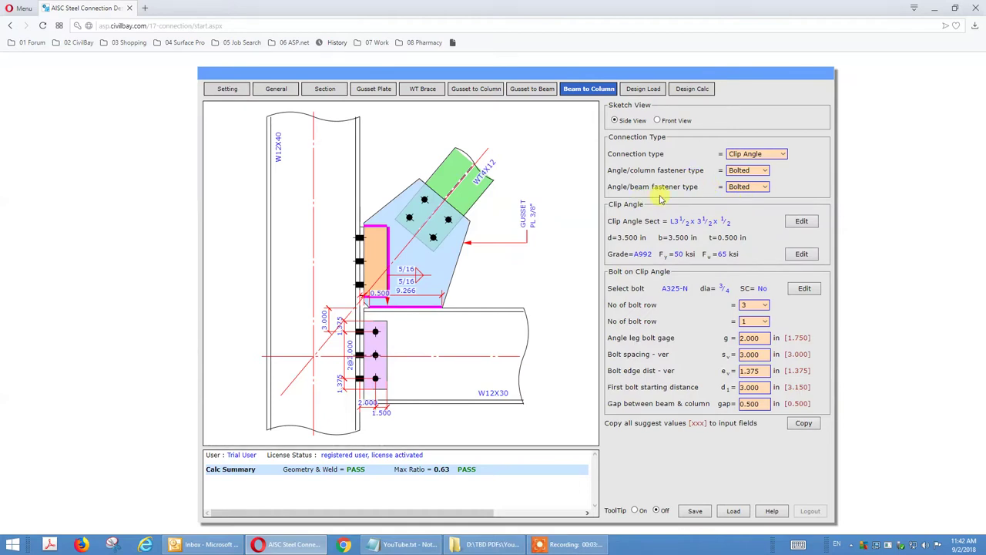
click(747, 186)
click(754, 215)
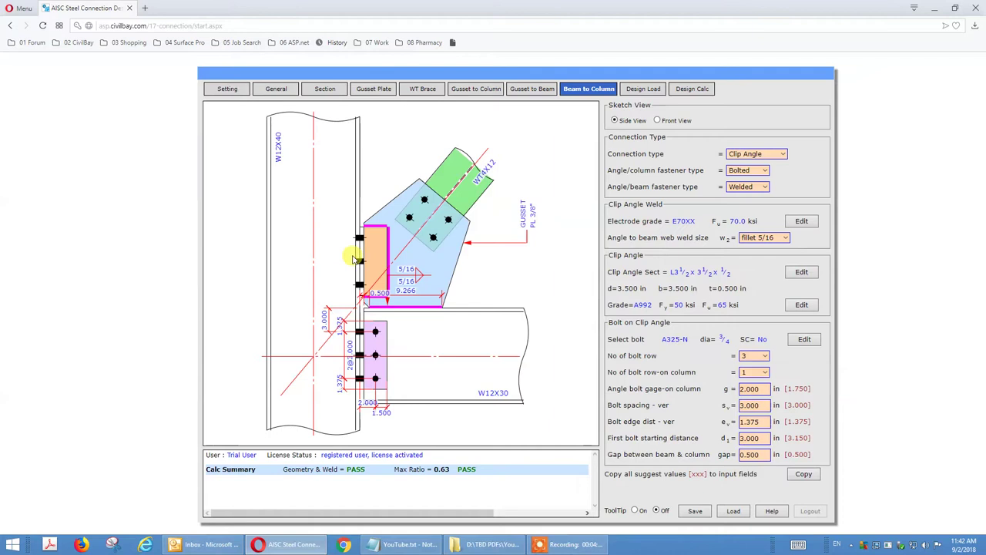
click(745, 188)
click(695, 200)
click(745, 194)
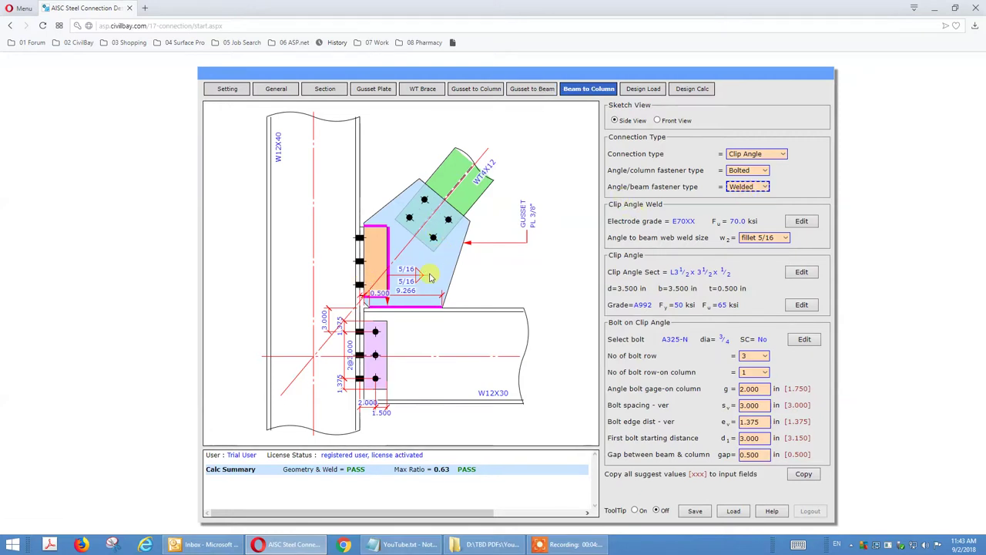
Change the gusset-to-beam connection type to Clip Angle.
click(518, 91)
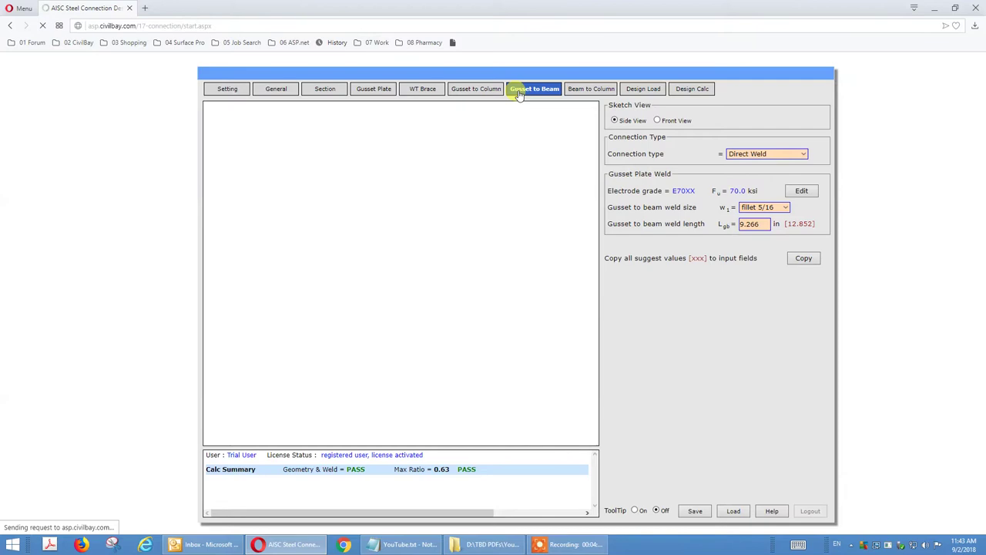
click(781, 154)
click(780, 155)
click(759, 183)
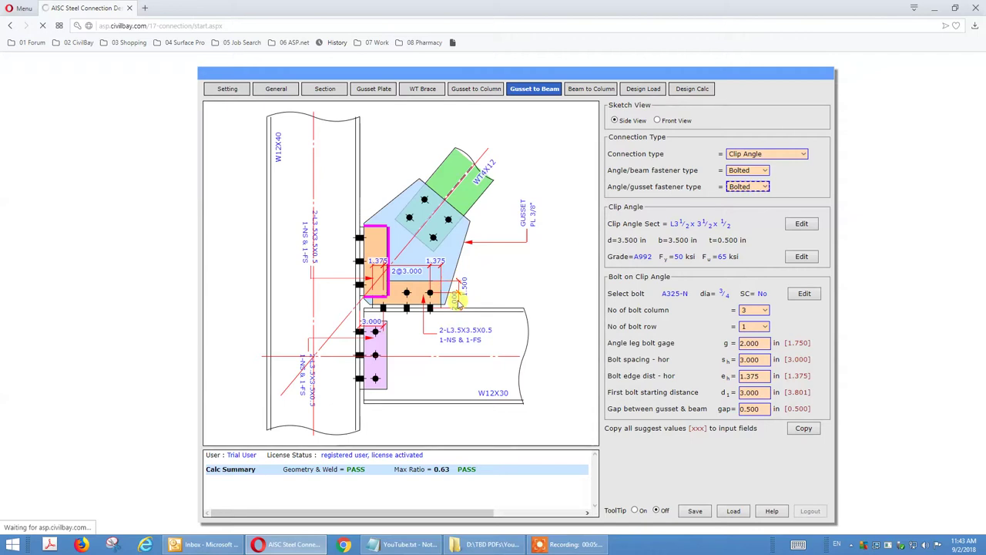
Set the first bolt starting distance on the gusset-to-beam clip angle to 6 in.
click(766, 310)
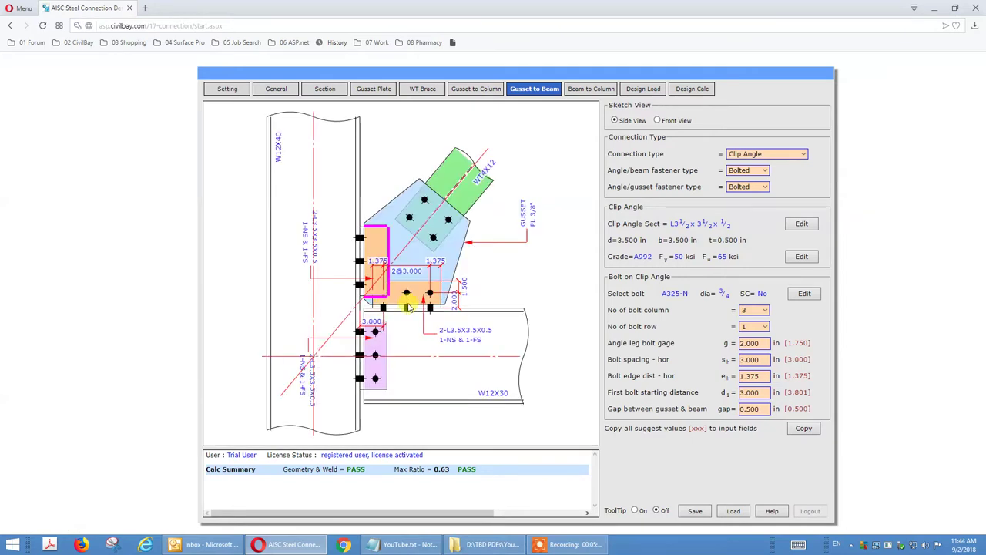
click(767, 312)
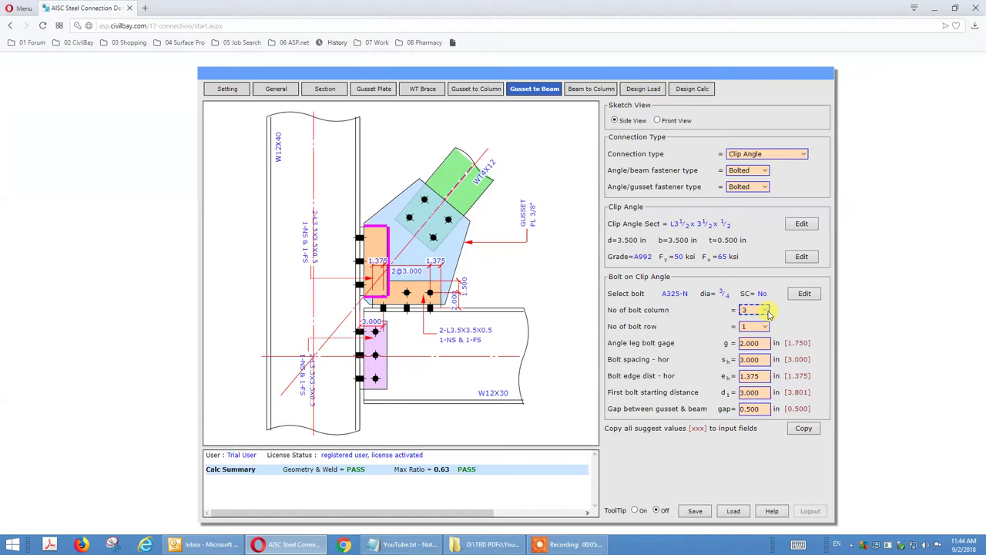
click(749, 393)
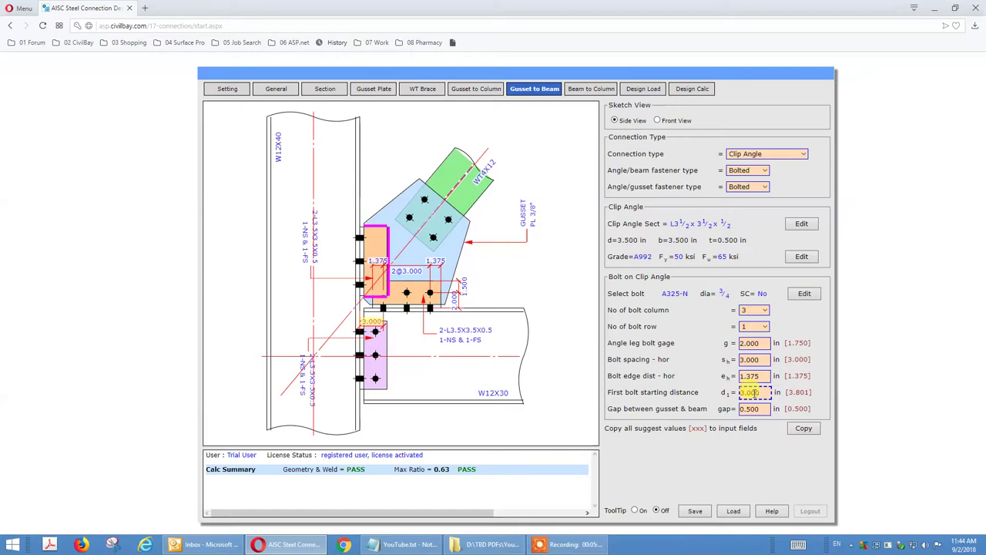
click(768, 392)
text(6)
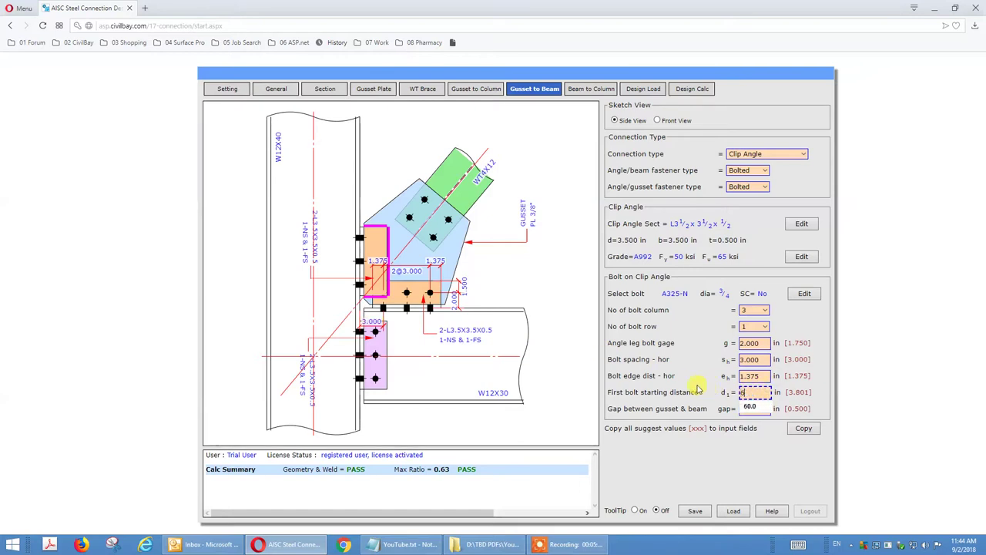
key(Return)
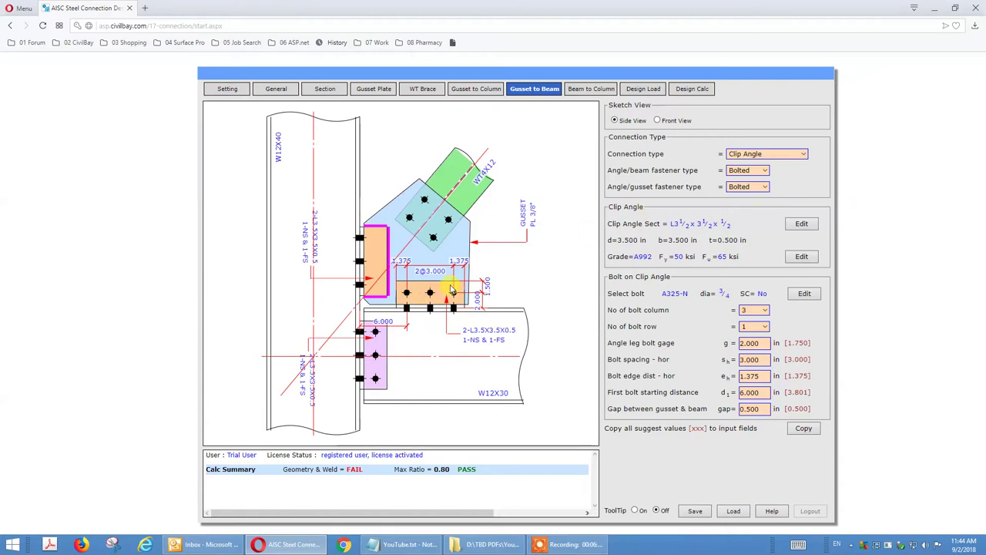
Set the gusset-to-beam connection type to Direct Weld and the gusset-to-column connection type to End Plate.
click(775, 156)
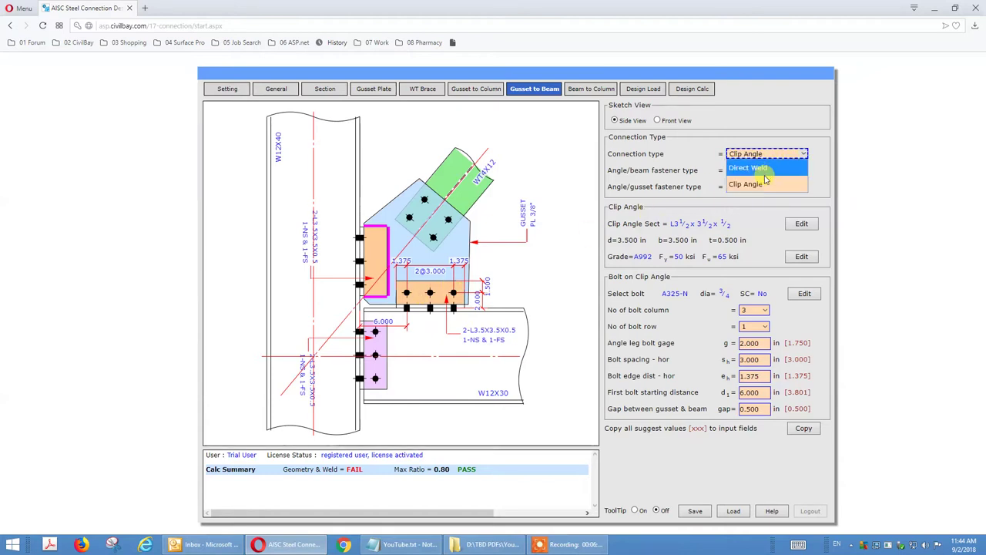
click(764, 173)
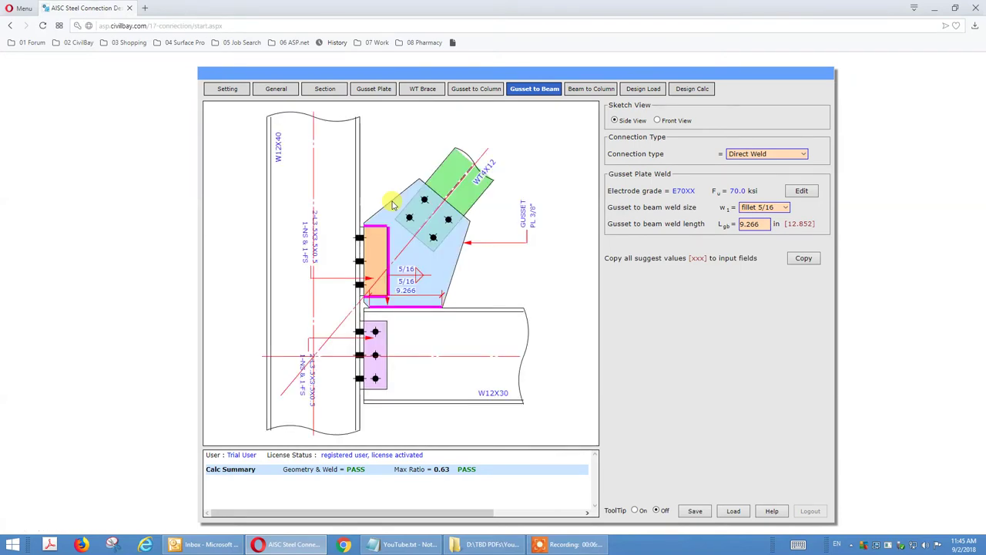
click(464, 91)
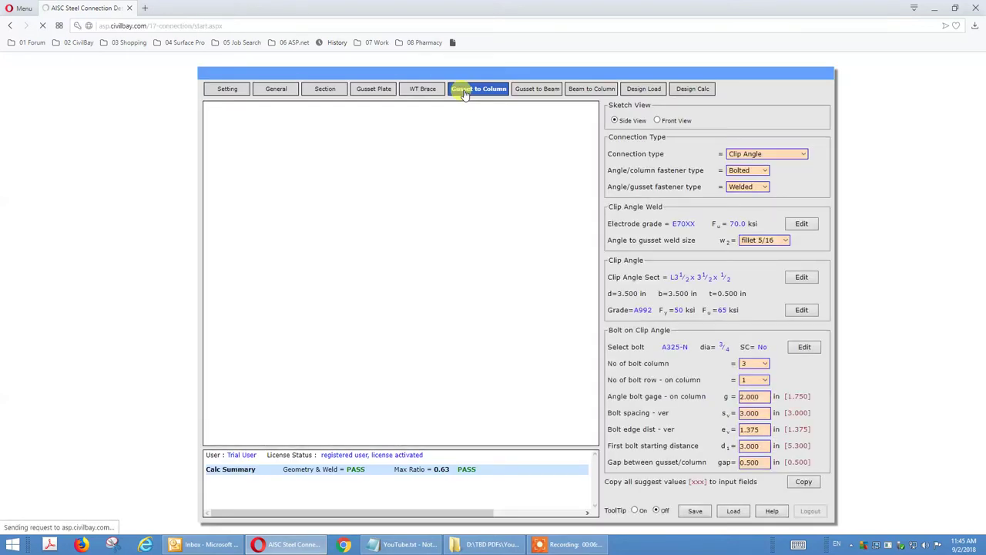
click(790, 158)
click(788, 167)
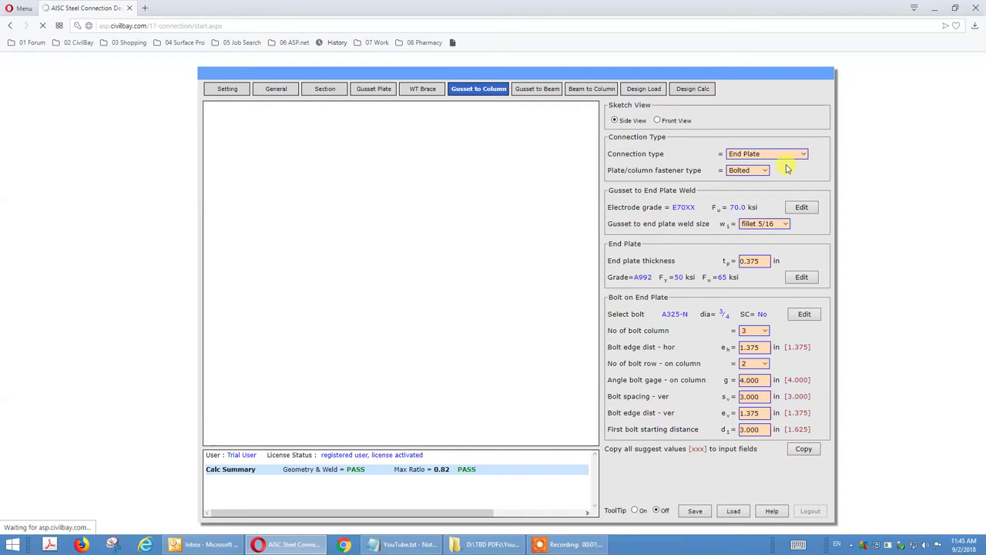
Show the front view of the gusset-to-column end plate and check its plate/column fastener and connection type options.
click(661, 120)
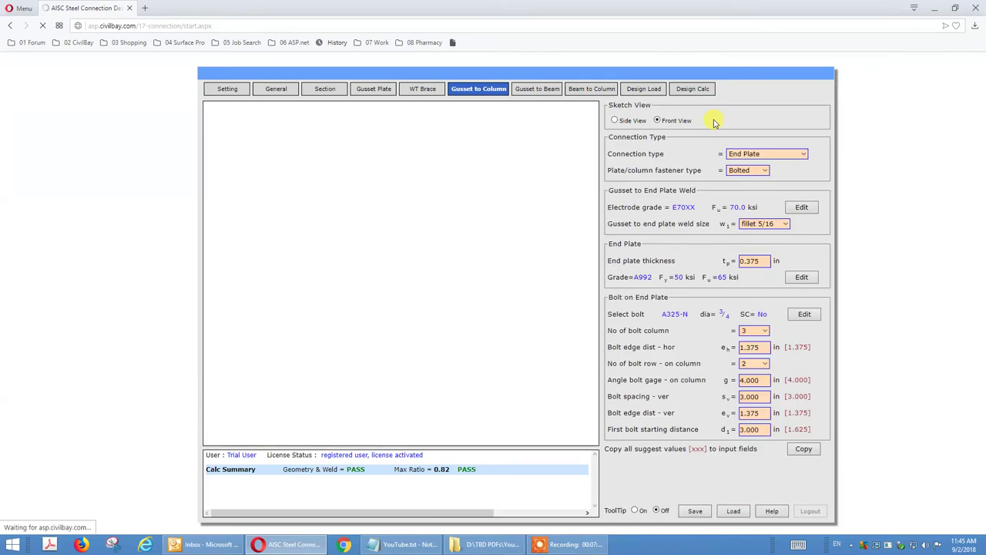
click(745, 170)
click(589, 170)
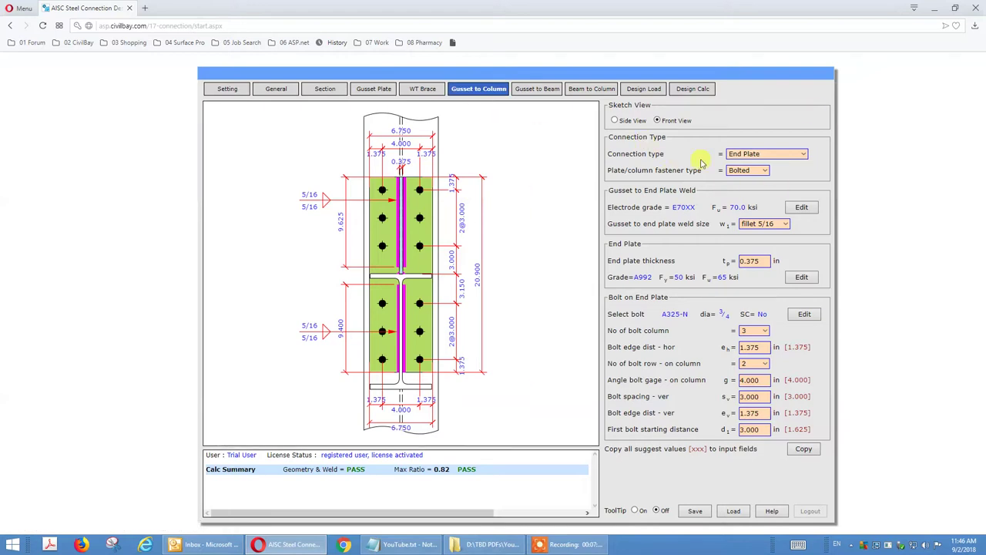
click(804, 154)
click(819, 145)
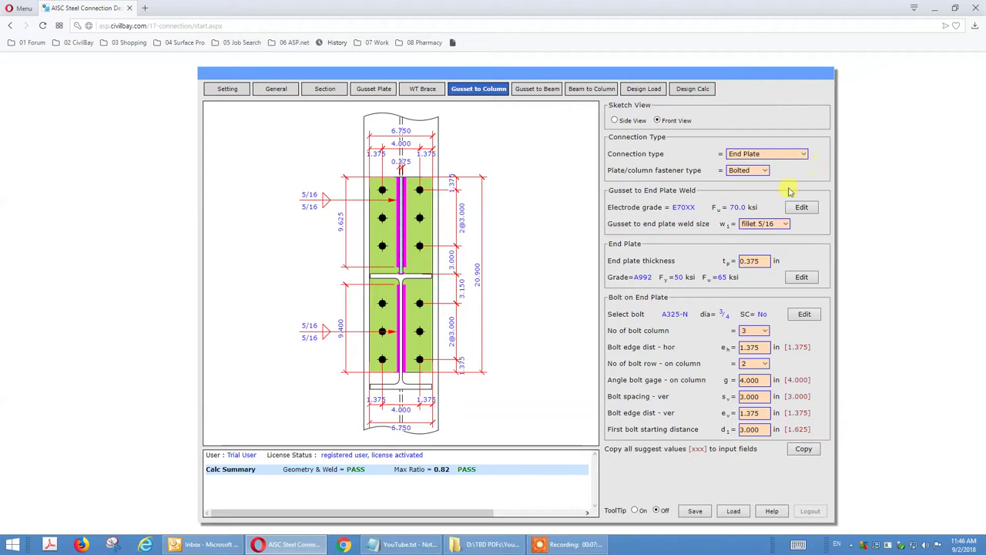
Check the gusset-to-column weld size, end plate thickness, horizontal bolt edge distance and vertical bolt spacing against the front view sketch.
click(769, 223)
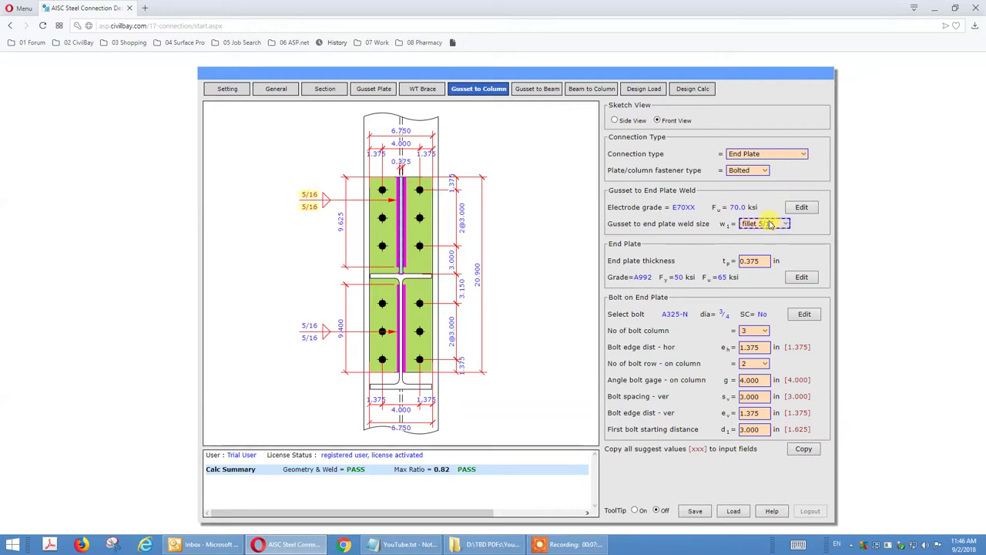
click(762, 260)
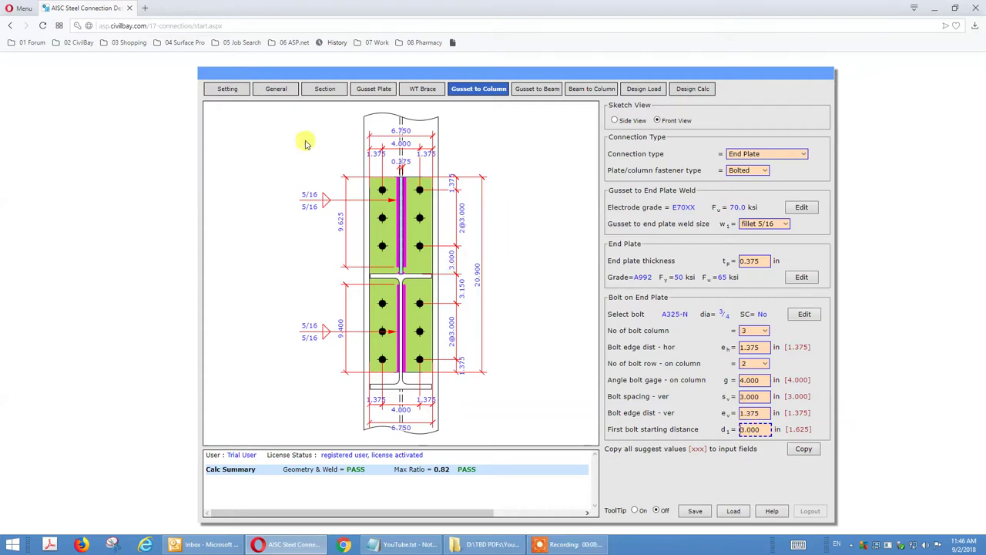
click(472, 91)
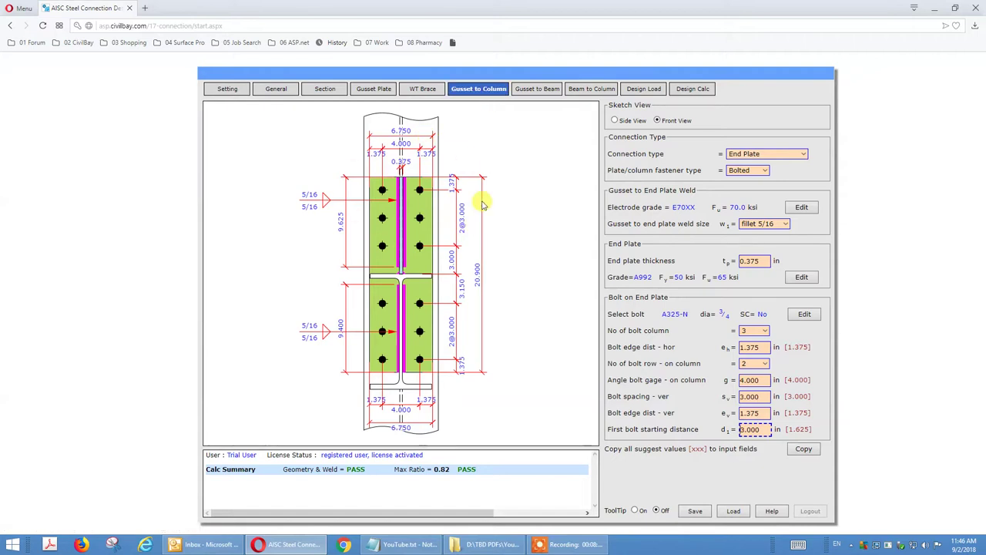
click(742, 366)
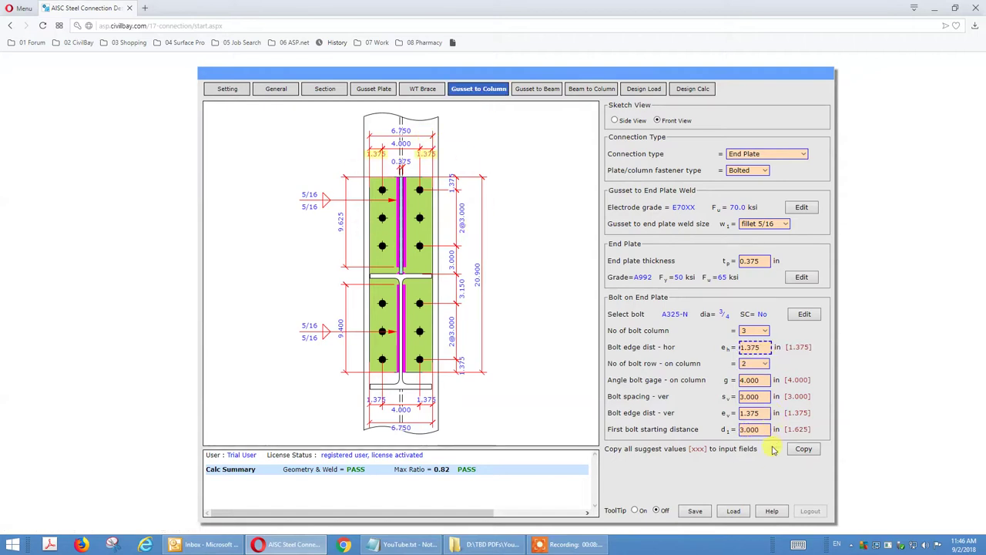
click(751, 395)
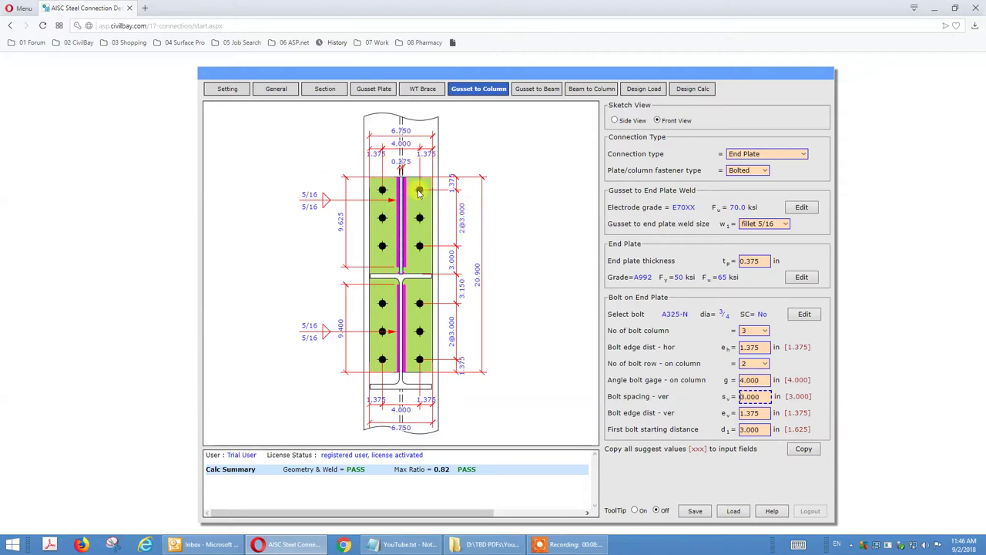
Set the beam-to-column end plate extension range to End Pl Welded to Beam Flange.
click(535, 91)
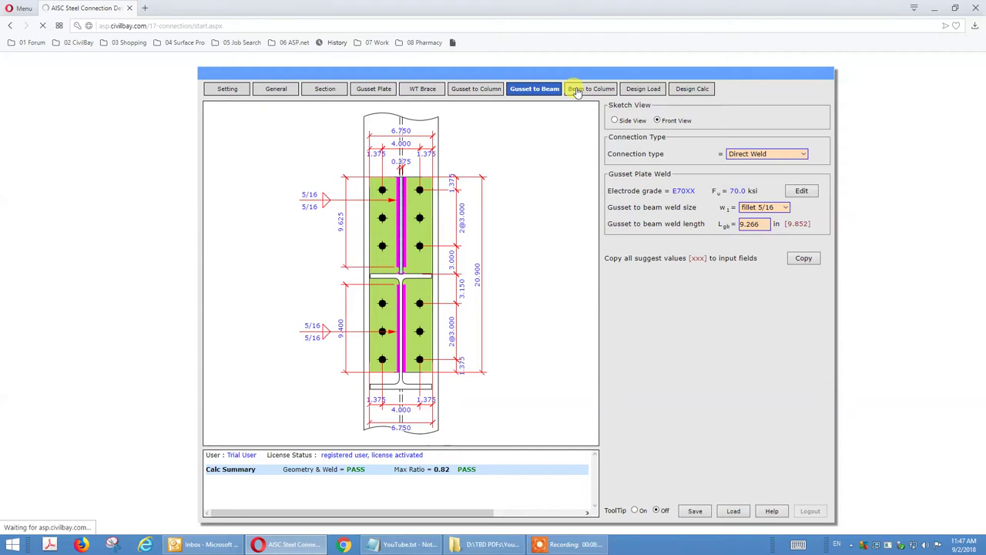
click(576, 89)
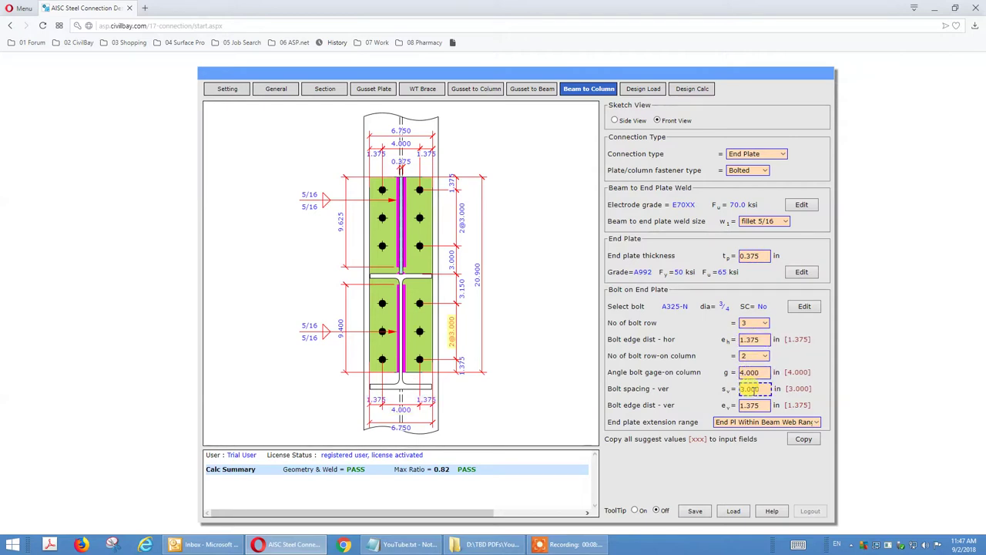
click(759, 422)
click(765, 451)
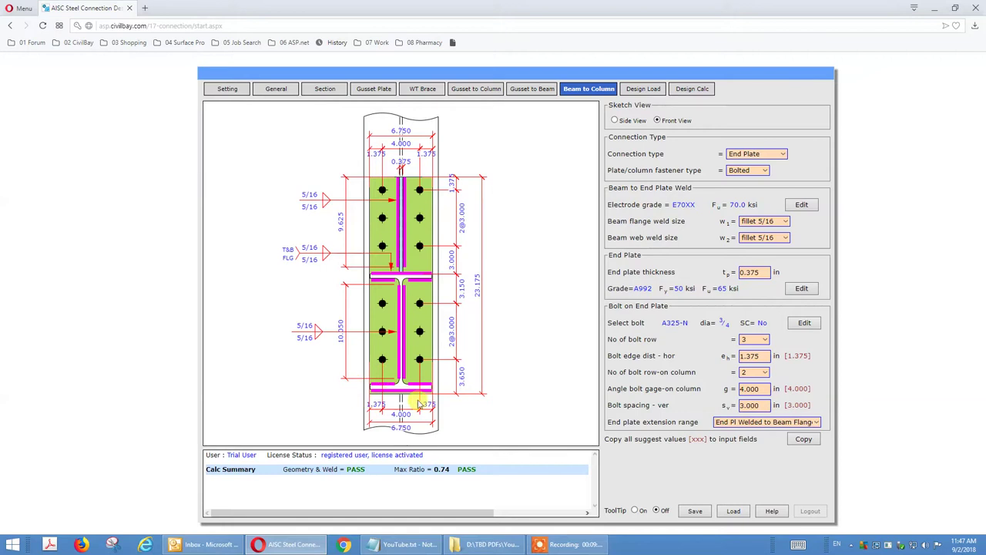
Set the beam-to-column end plate extension range to End Pl Beyond Beam Flange + 1 Row Bolt, with Yes for the stiff plate outside the beam flange.
click(808, 422)
click(786, 468)
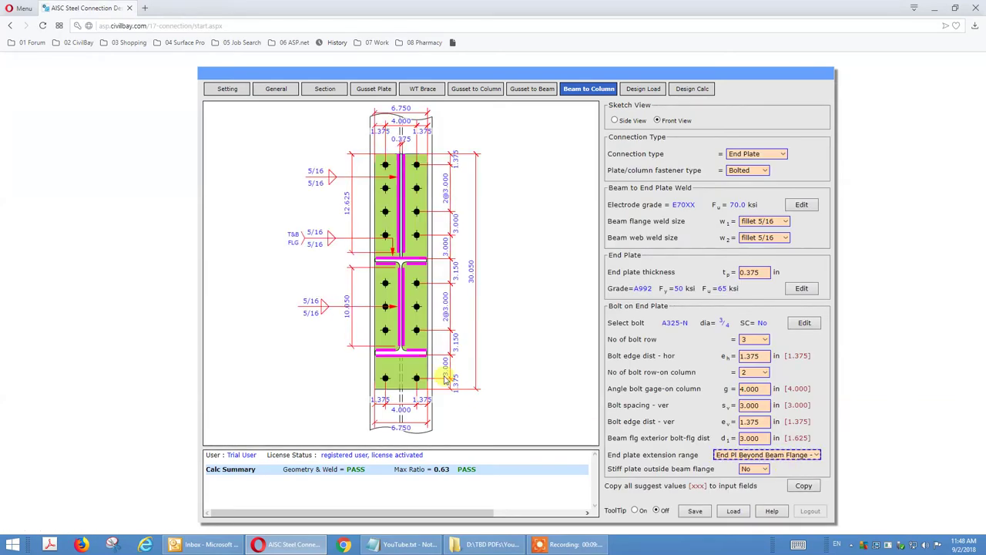
click(754, 468)
click(755, 483)
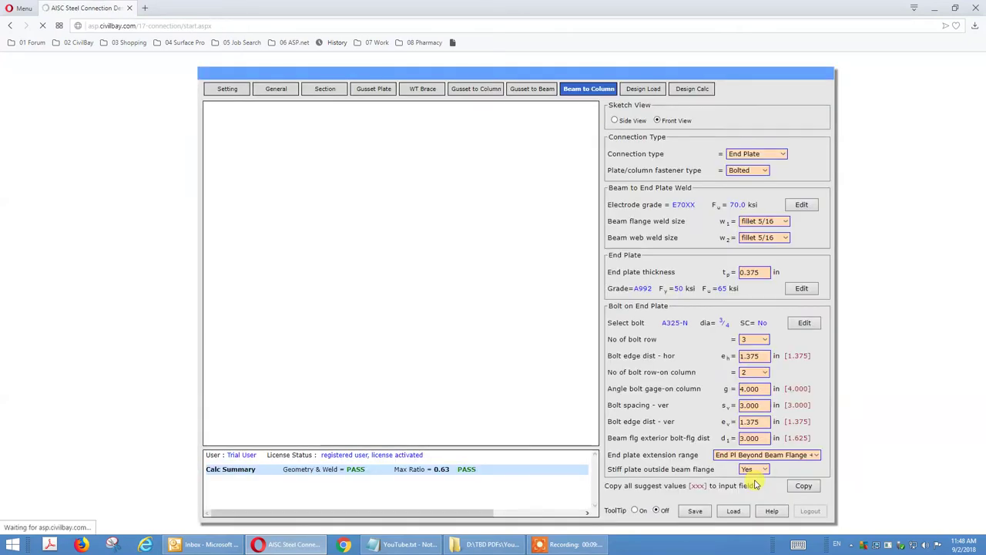
Open the design loads and compare the brace axial force of load cases 1 and 2 in the sketch.
click(646, 89)
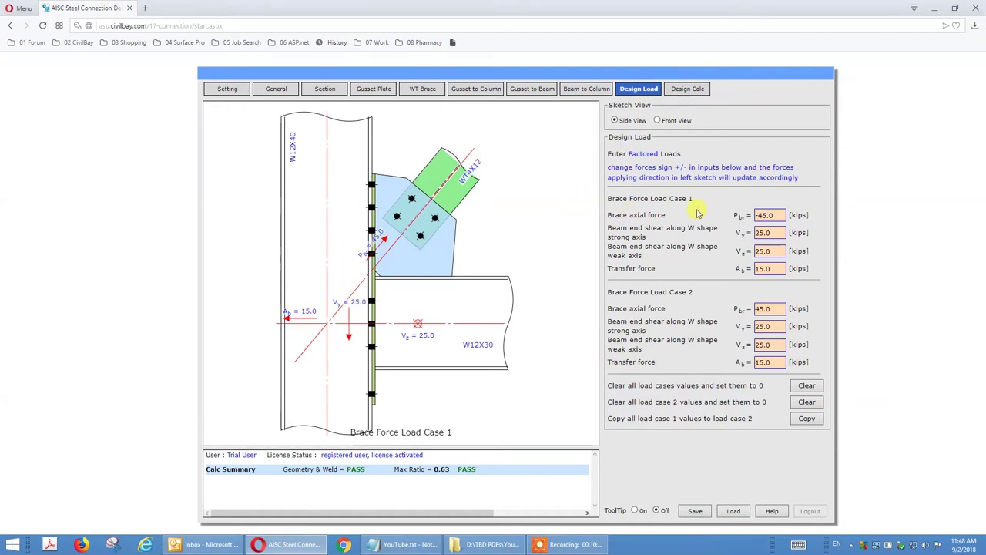
click(759, 215)
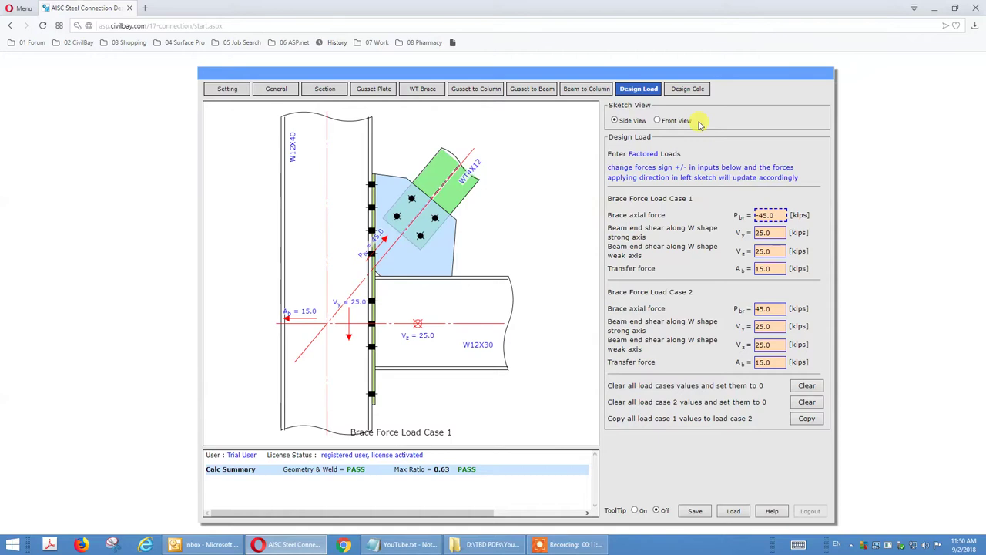
click(745, 137)
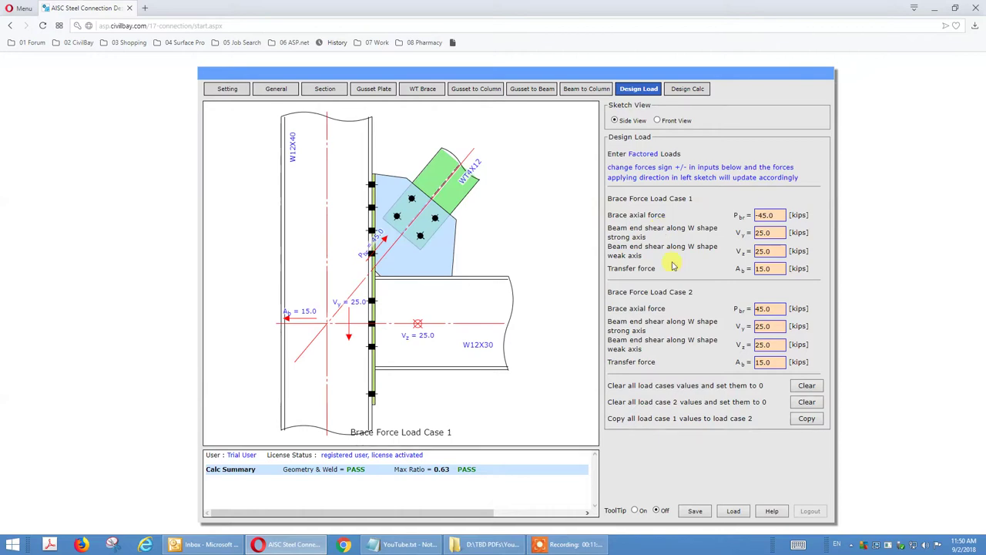
click(756, 312)
key(BackSpace)
click(758, 214)
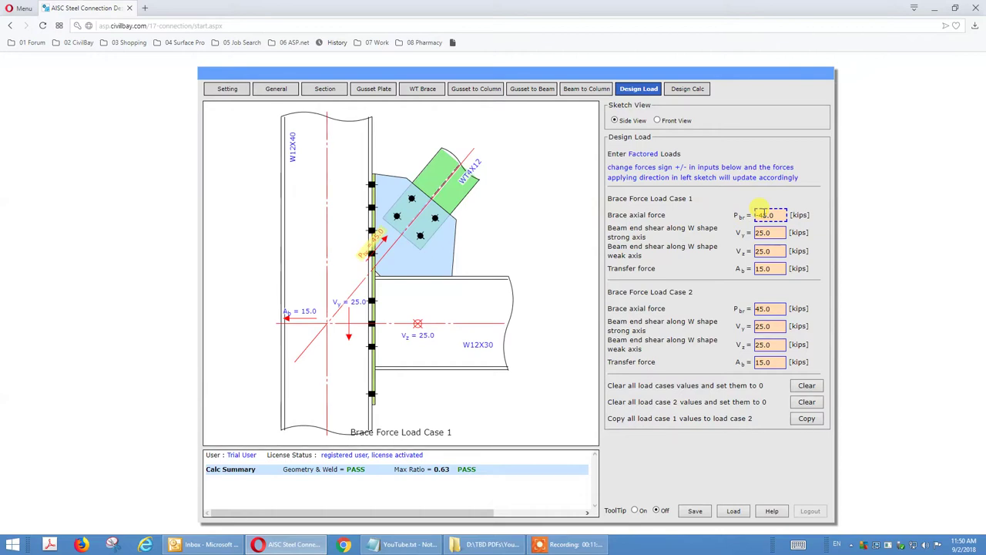
click(759, 309)
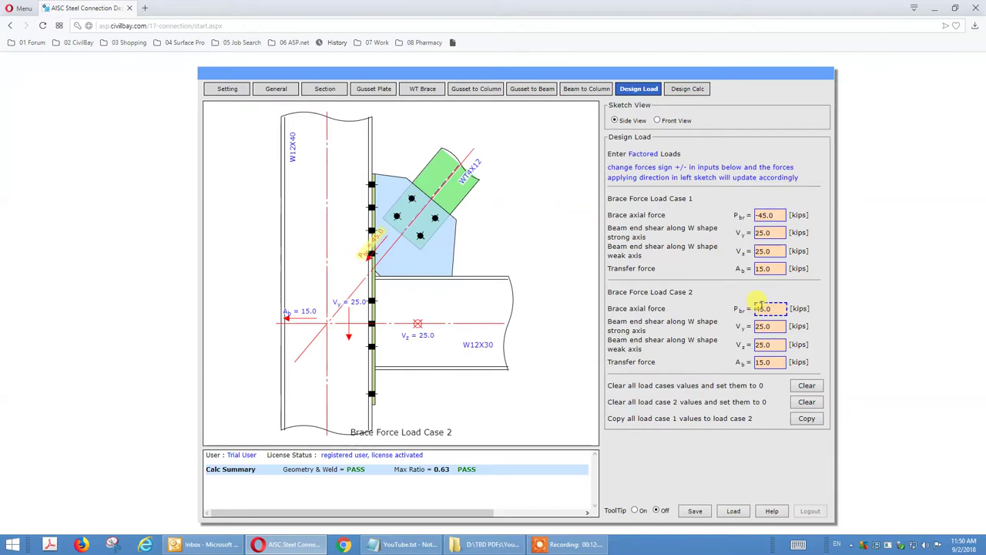
click(694, 279)
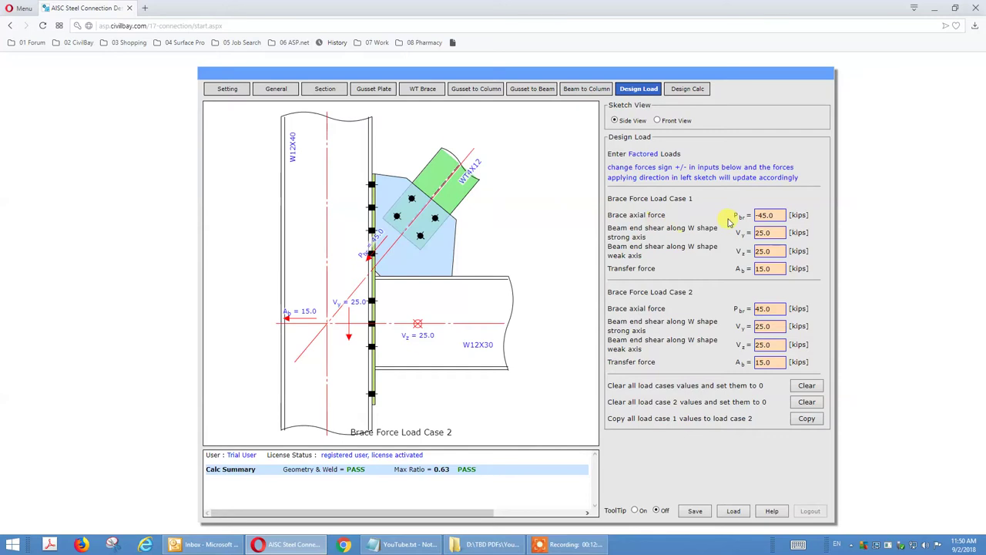
Examine where the load case 1 strong-axis shear, weak-axis shear and transfer force act in the sketch.
click(771, 232)
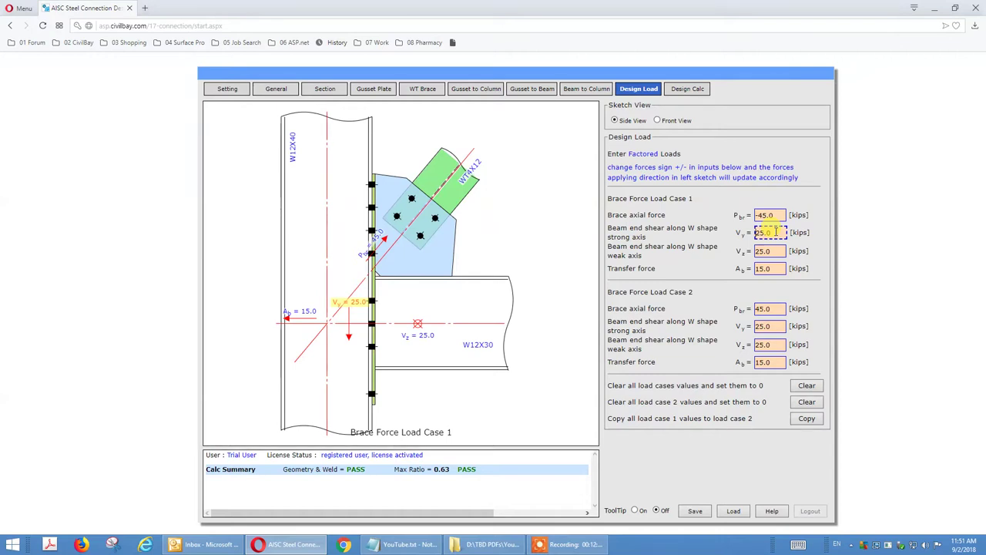
click(774, 254)
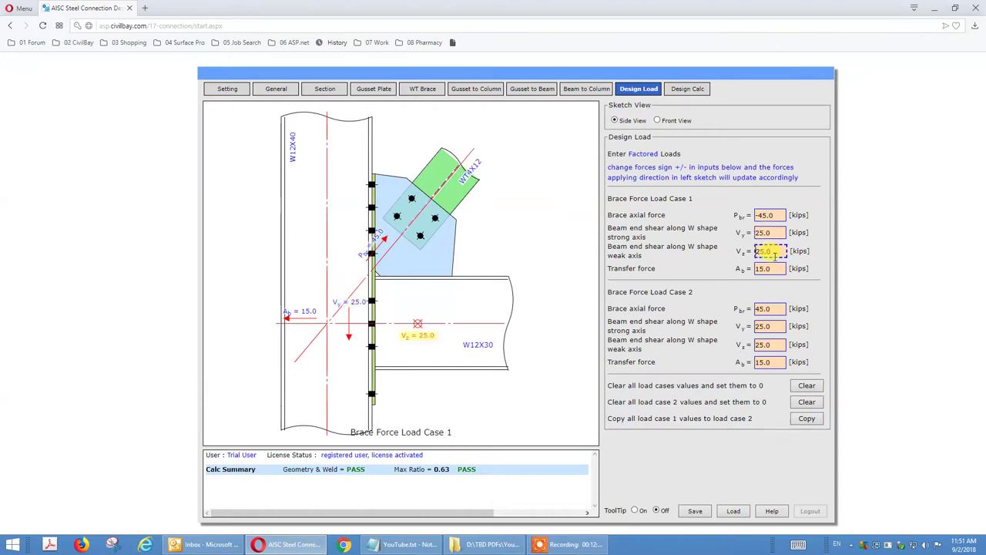
click(774, 233)
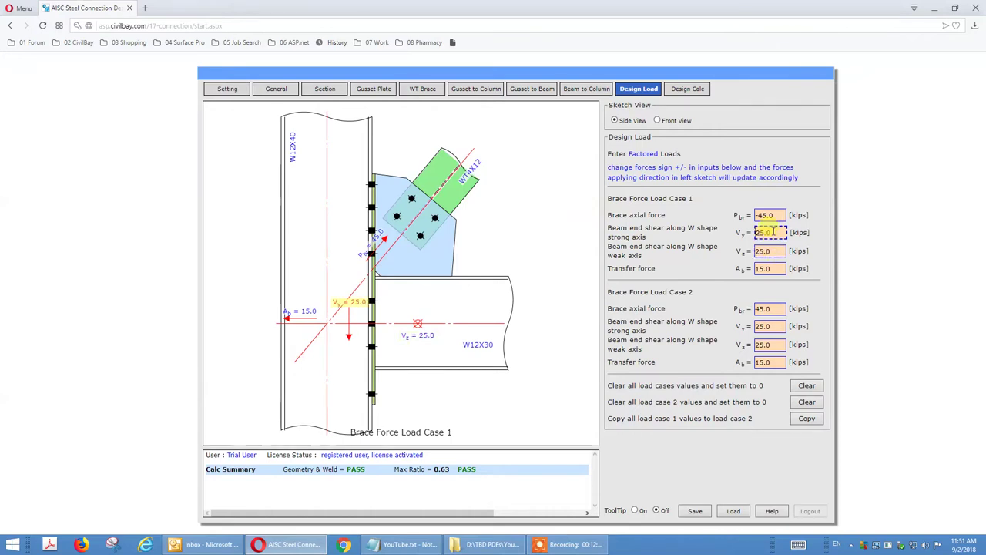
click(771, 249)
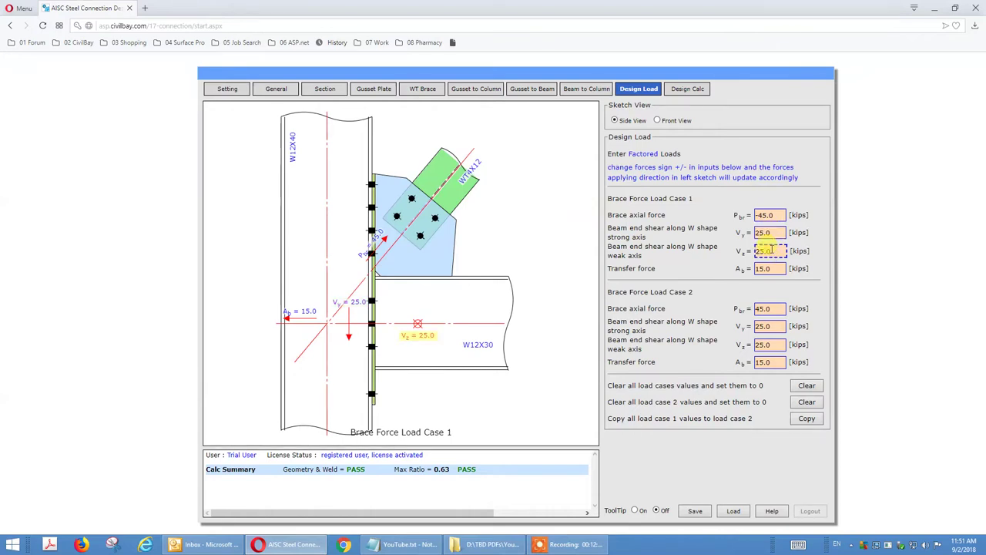
click(767, 267)
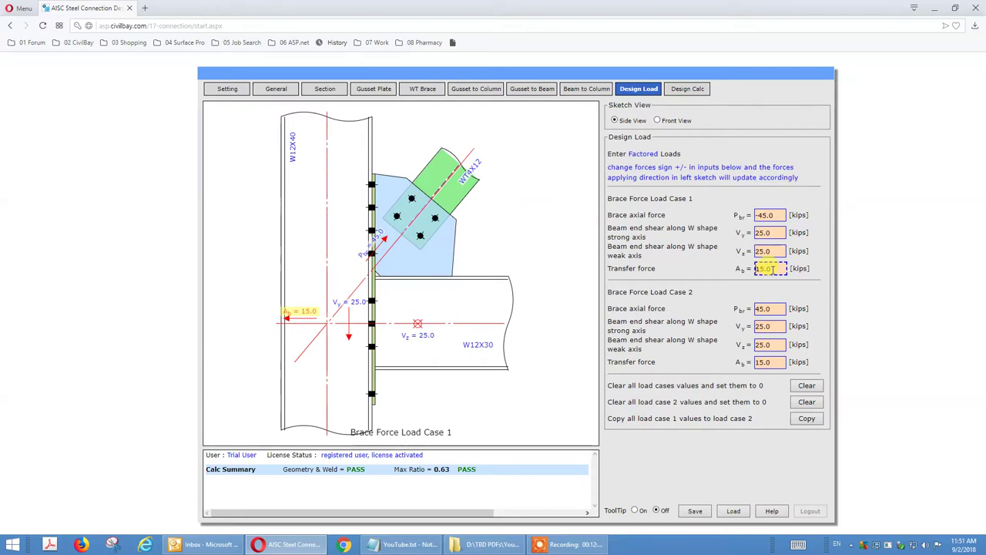
click(693, 227)
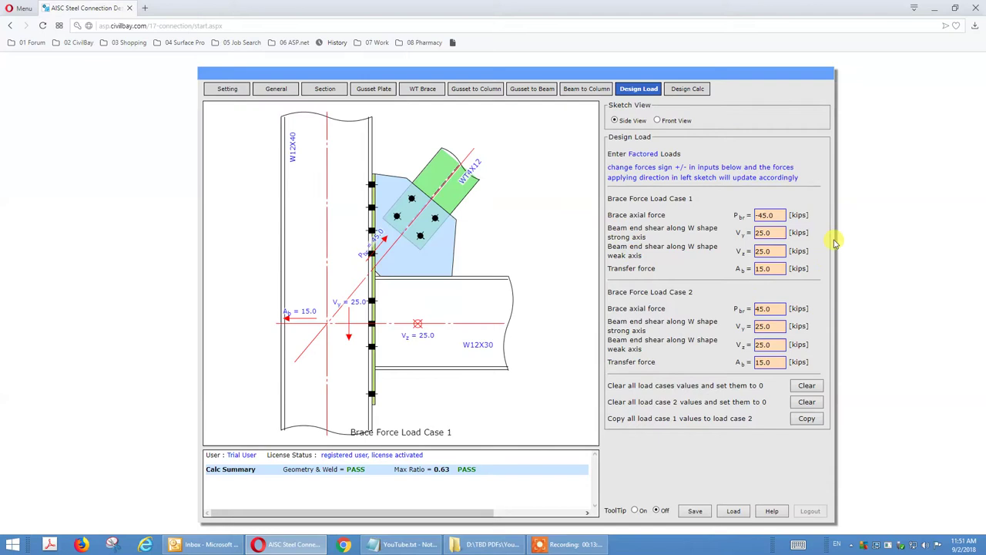
Show the load case 2 forces in the sketch and recheck the load case 1 beam end shears along both axes.
click(767, 325)
key(shift+Tab)
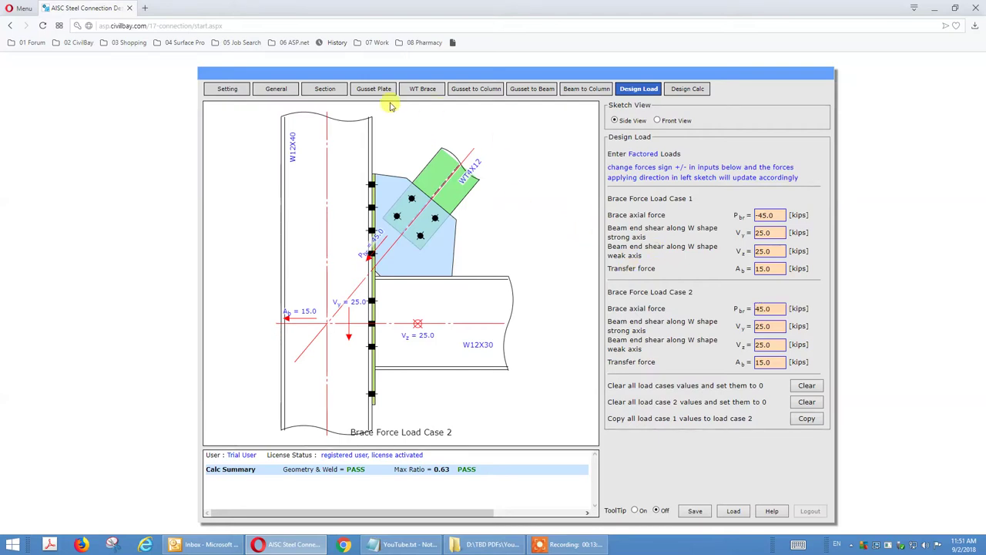
click(323, 91)
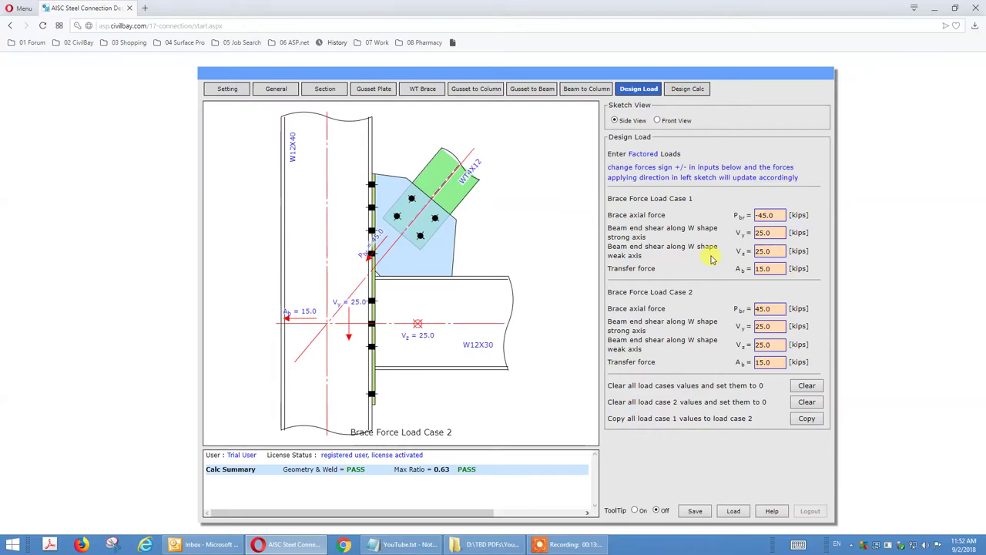
click(767, 251)
click(767, 233)
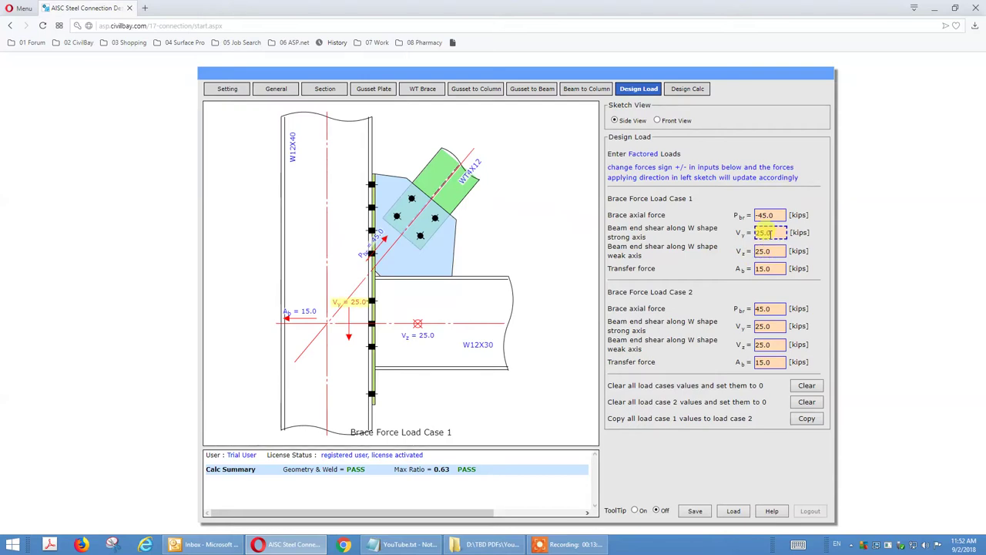
click(771, 234)
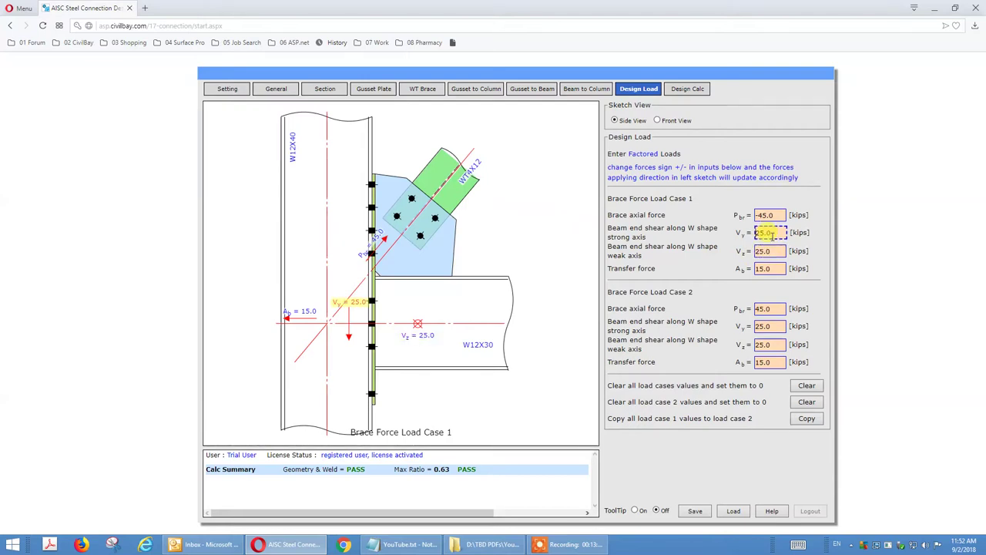
click(770, 252)
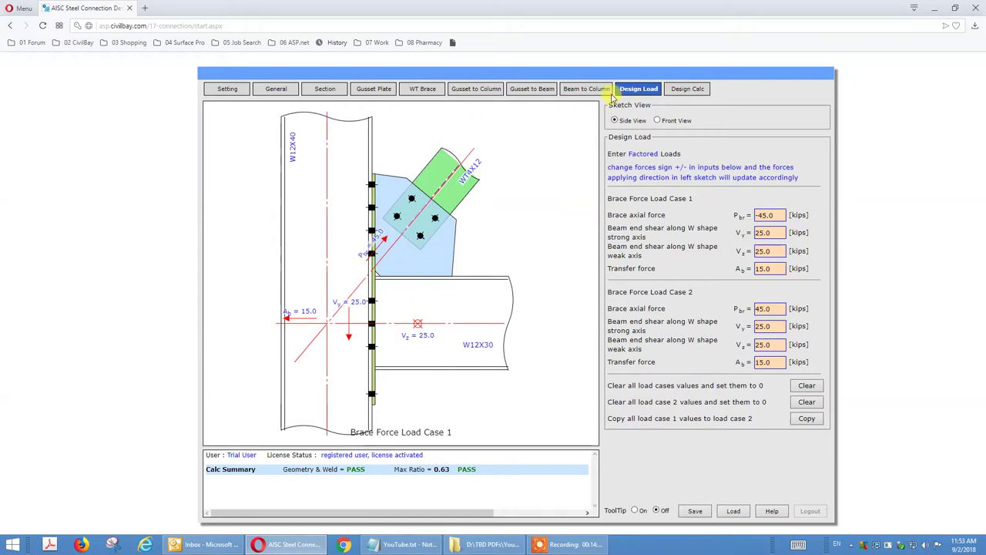
Review the beam-to-column end plate extension range and stiff plate settings, and show the connection's front view.
click(595, 90)
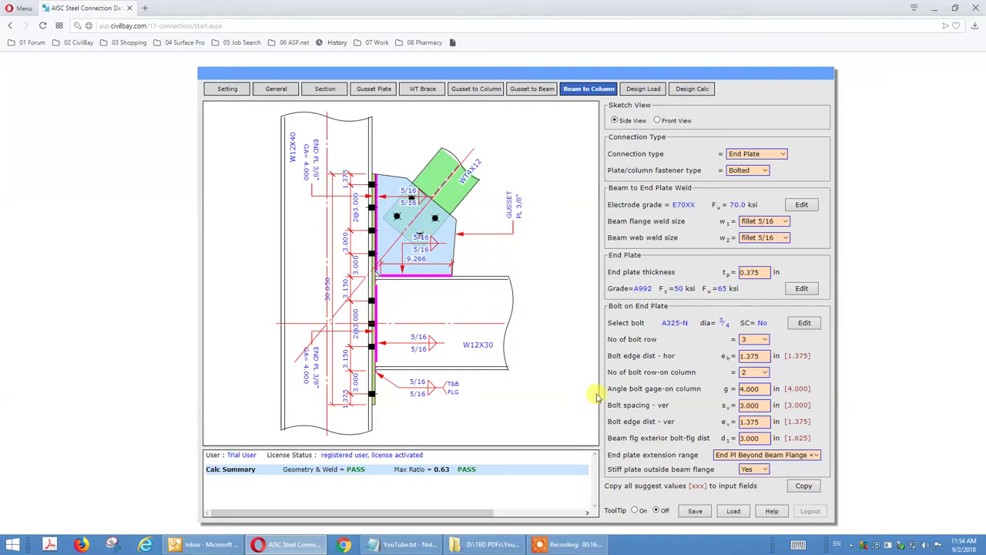
click(751, 455)
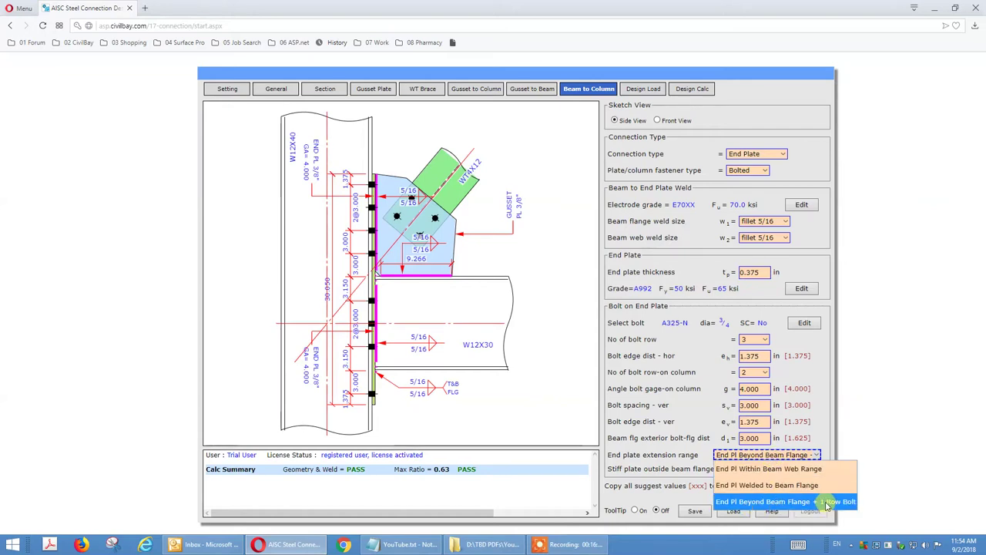
click(827, 503)
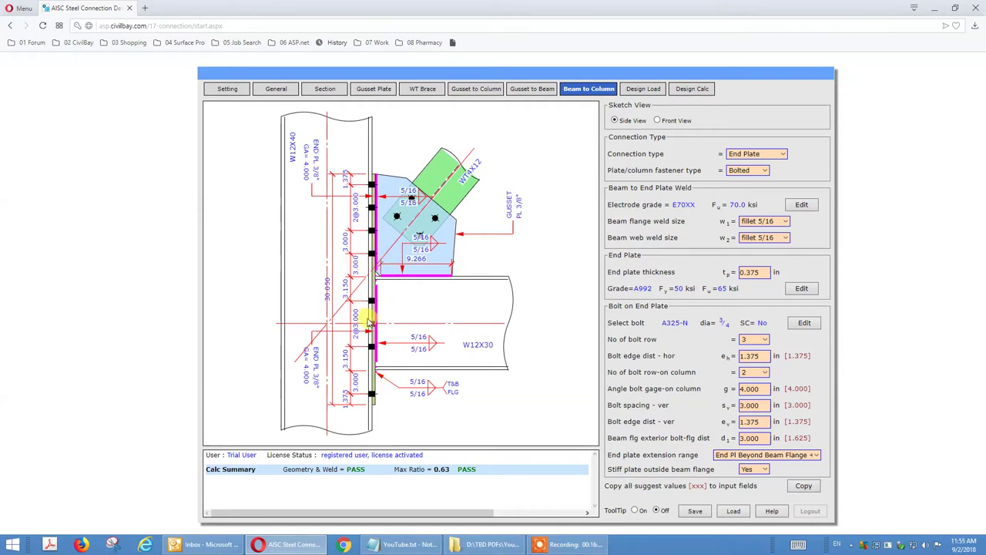
click(761, 470)
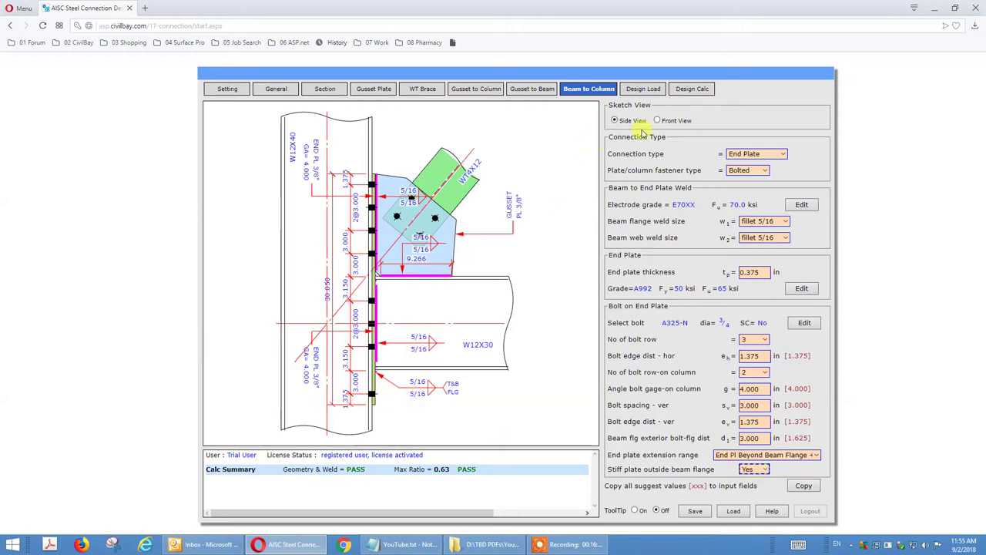
click(663, 123)
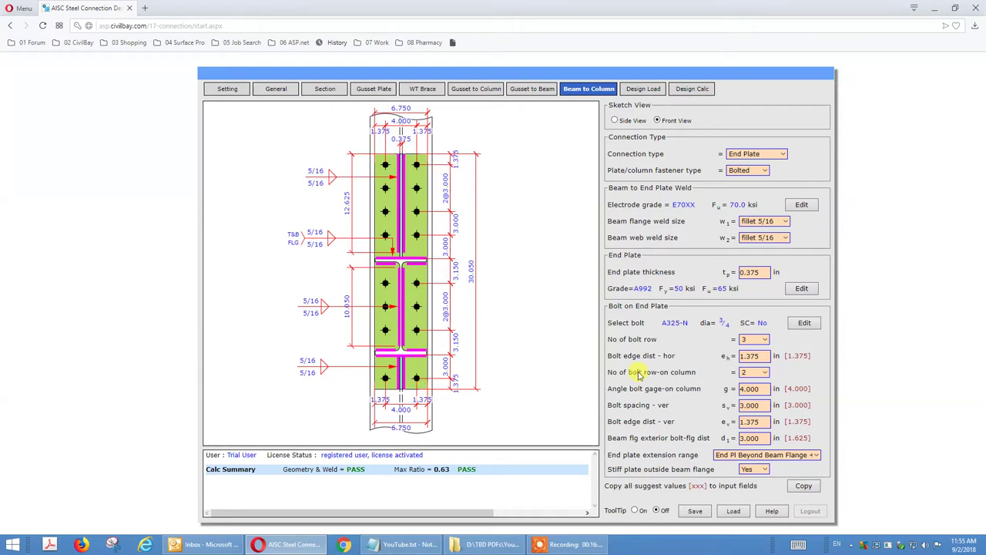
Try End Pl Within Beam Web Range for the beam-to-column end plate extension, and finish with End Pl Welded to Beam Flange.
click(809, 455)
click(809, 455)
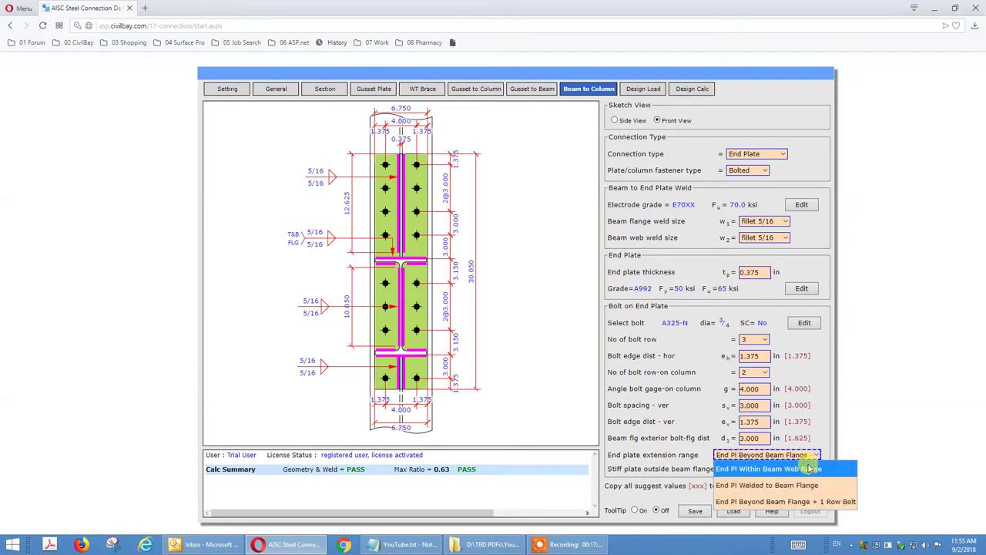
click(809, 469)
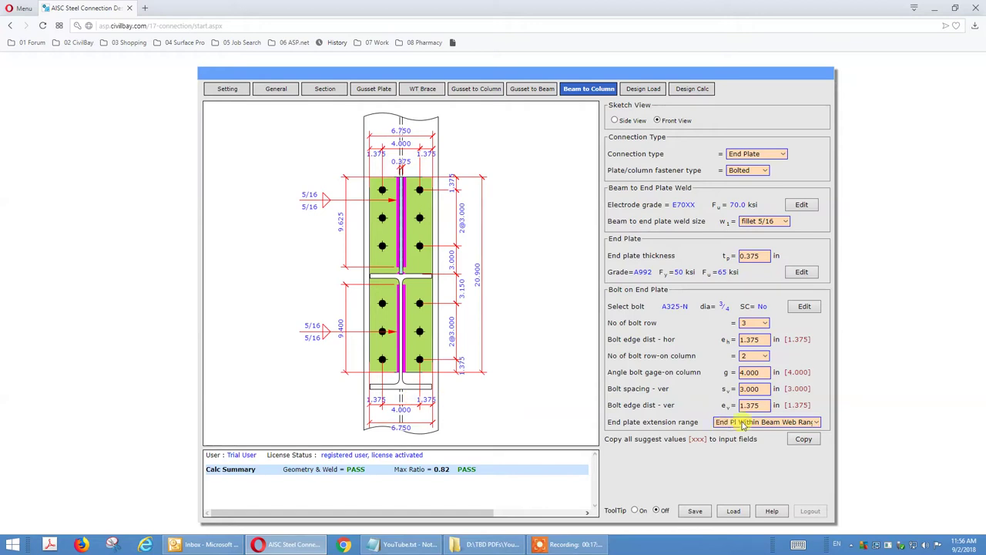
click(767, 422)
click(788, 453)
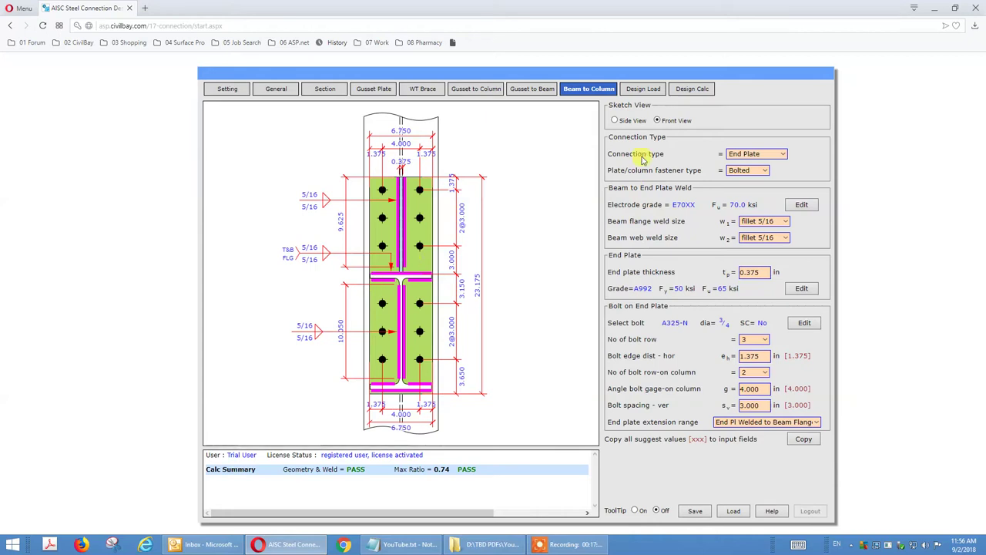
Set the connection to have braces on Both Top & Bot, and view it from the front and in Side View-All.
click(623, 126)
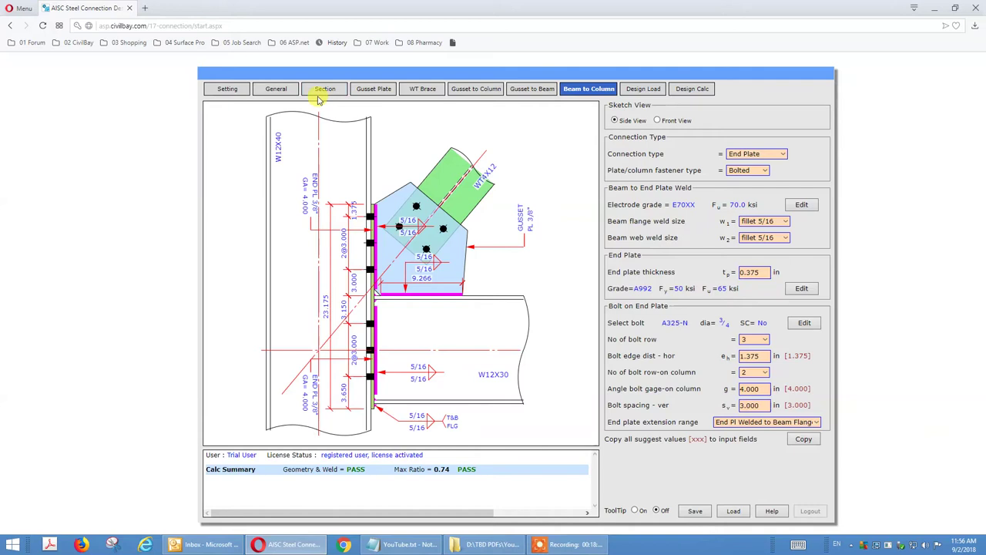
click(276, 90)
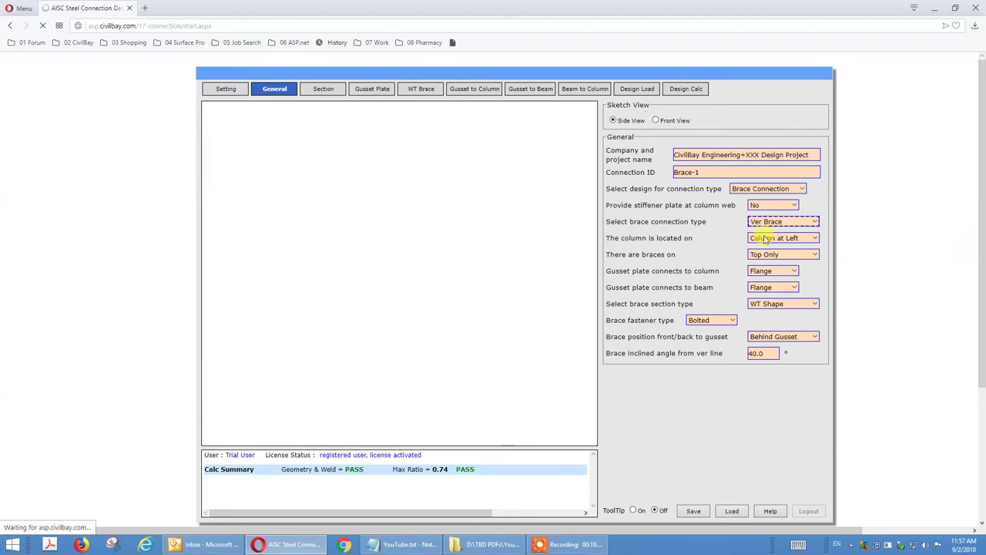
click(797, 257)
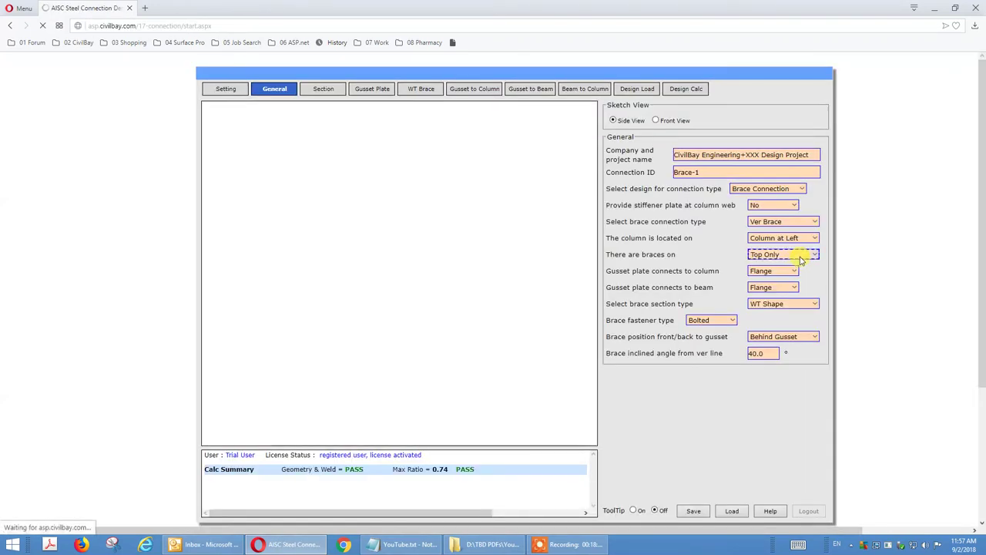
click(802, 260)
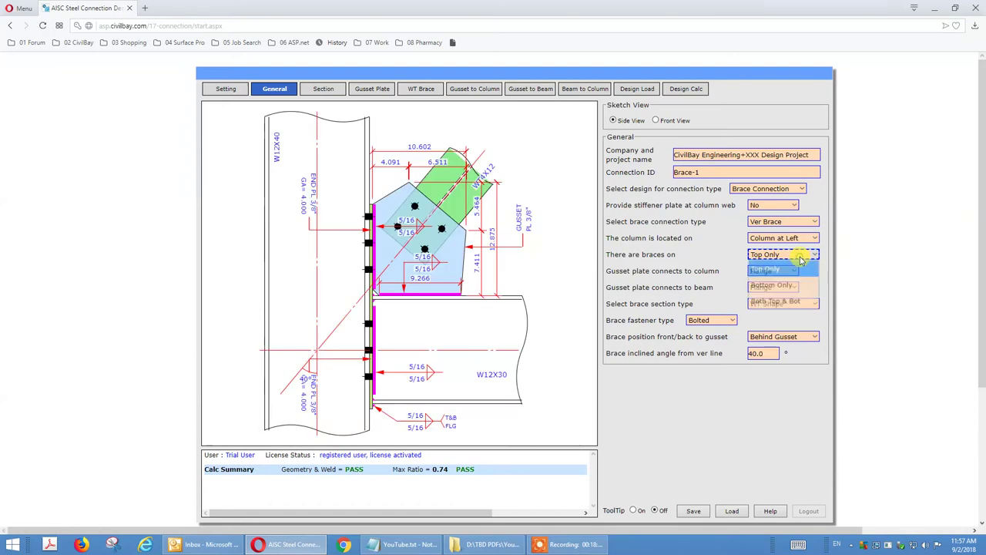
click(797, 300)
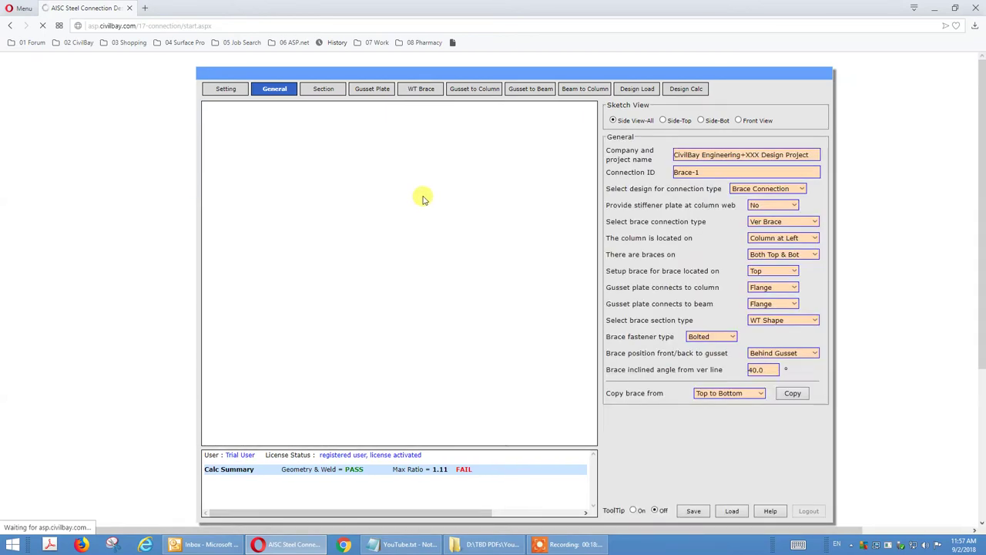
click(737, 123)
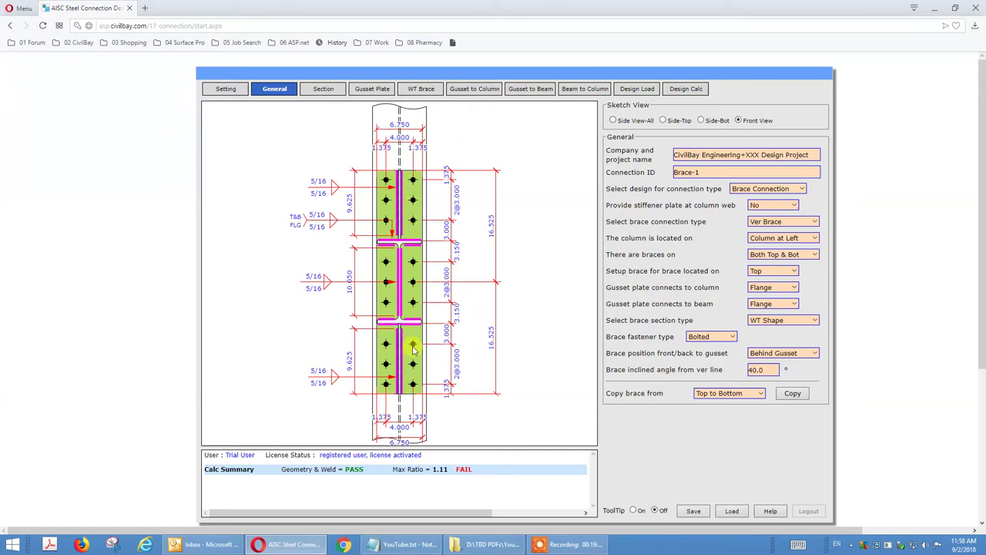
click(627, 121)
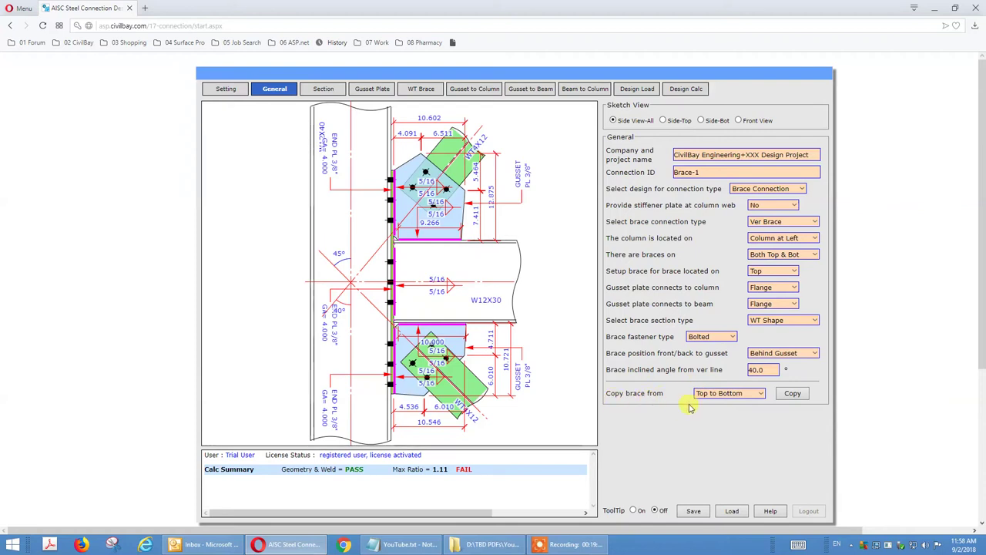
Review the options for copying a brace between top and bottom, and check the brace inclined angle against the sketch.
click(753, 402)
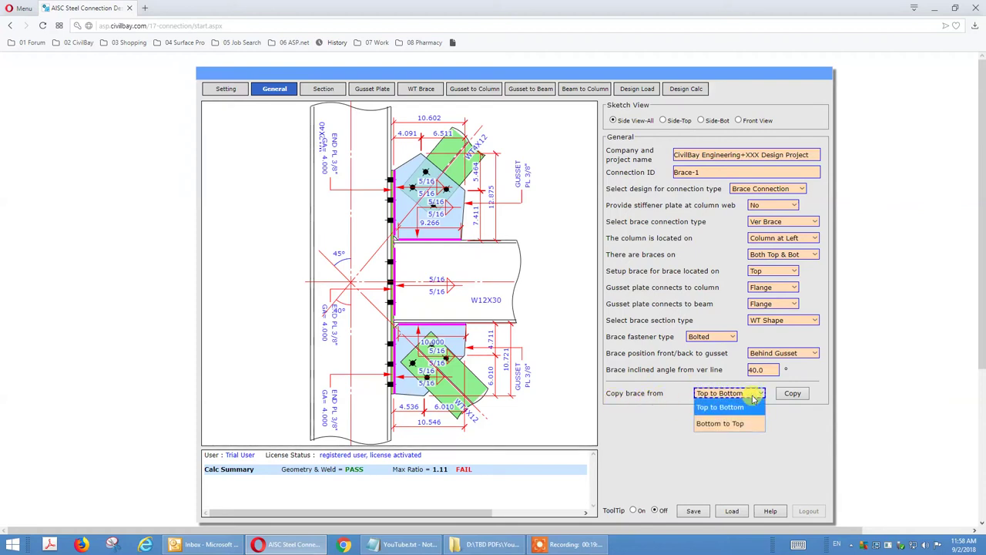
click(751, 404)
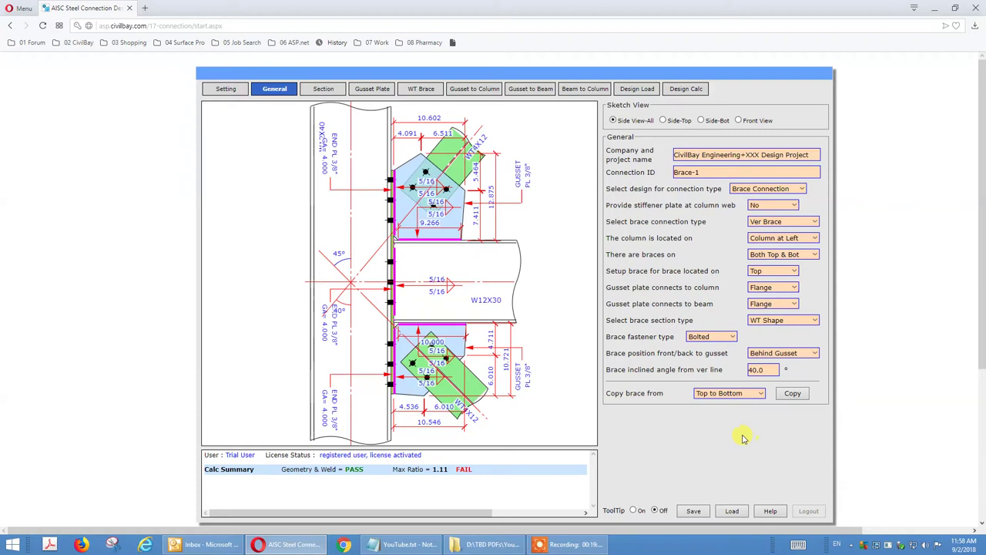
click(751, 369)
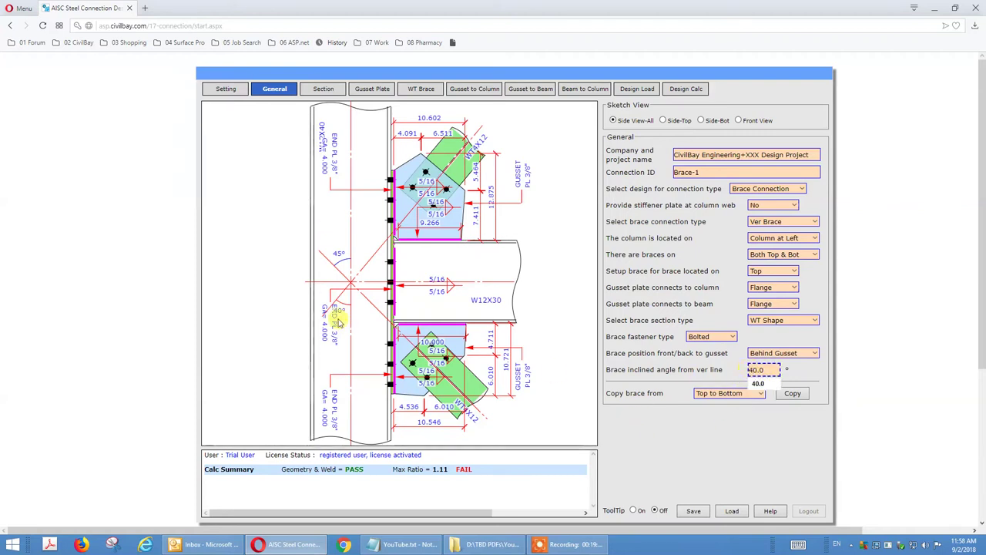
click(631, 302)
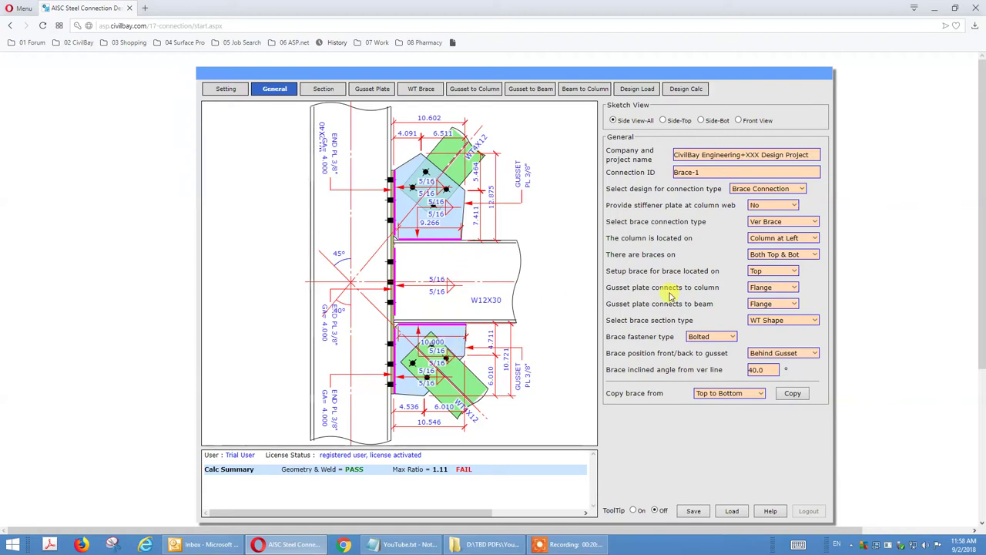
Review the choices for which brace location the general settings apply to.
click(768, 272)
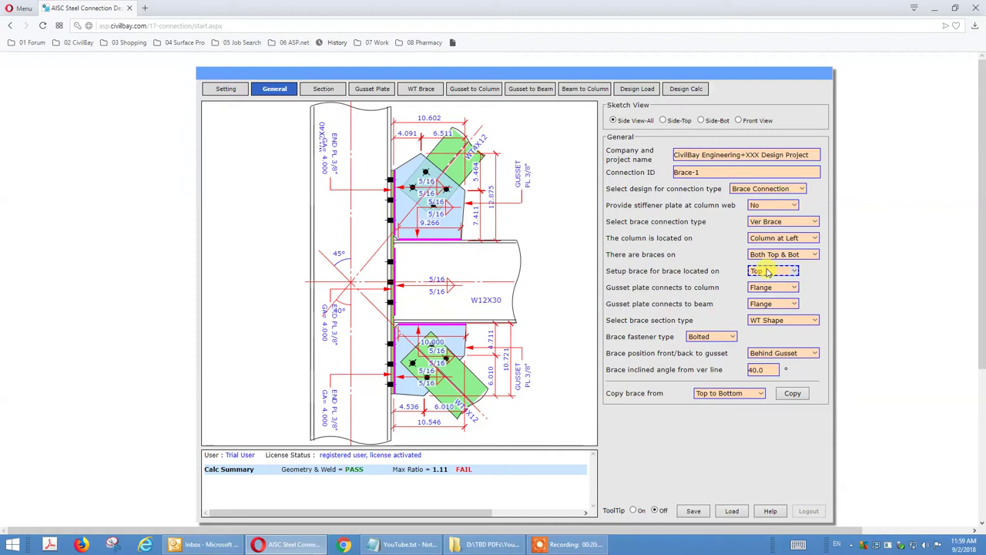
click(767, 272)
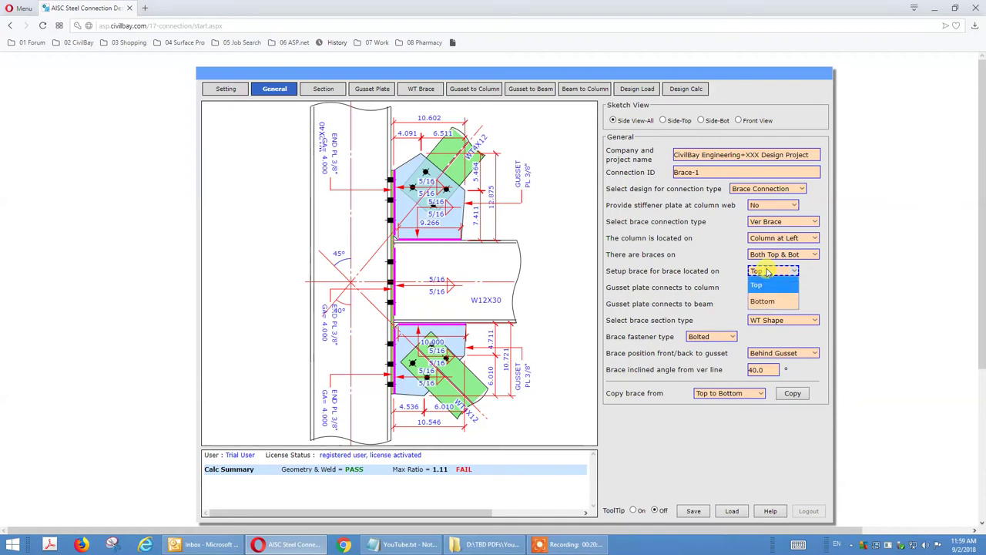
click(649, 279)
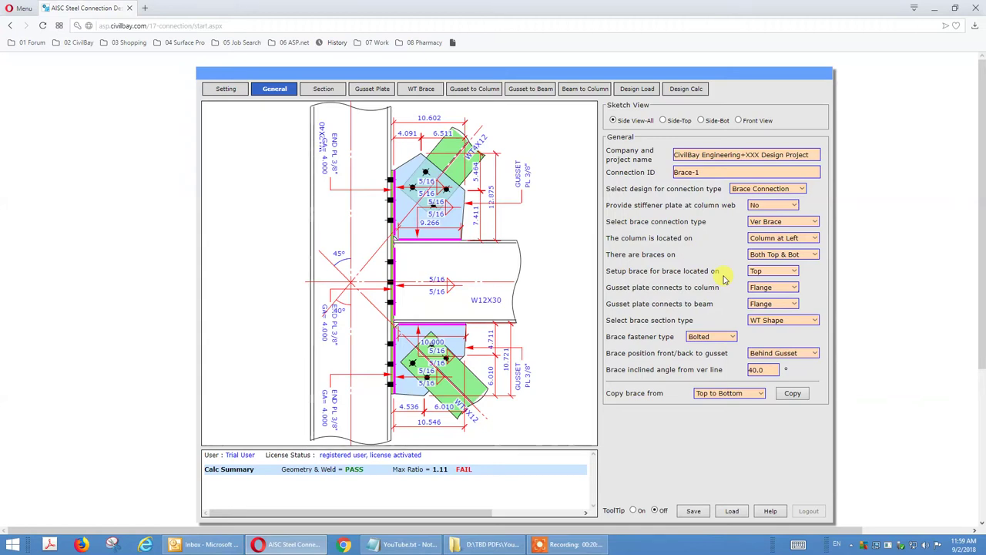
click(752, 276)
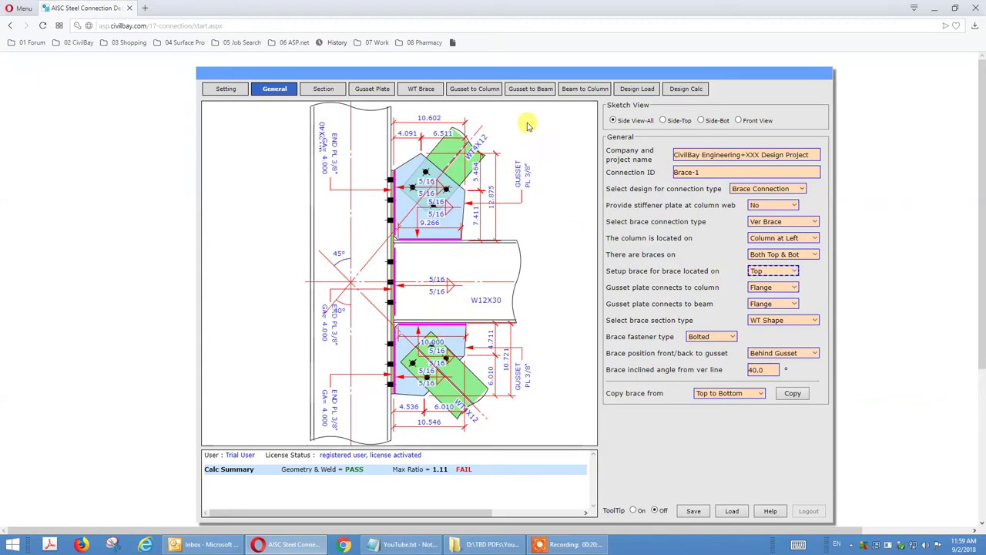
Examine the gusset-to-column end plate settings, including the bolt gage and vertical bolt spacing, for the two-brace connection.
click(460, 90)
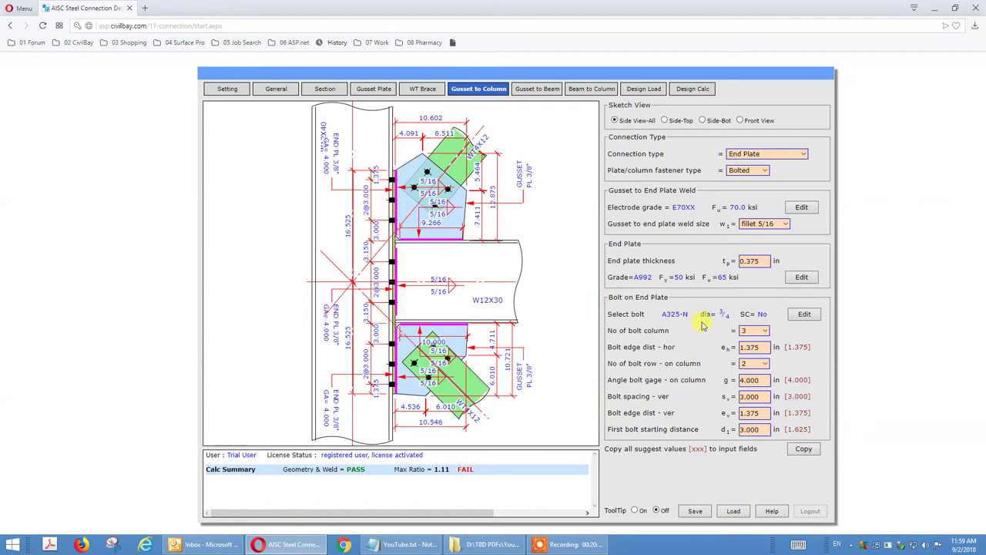
click(753, 379)
click(753, 397)
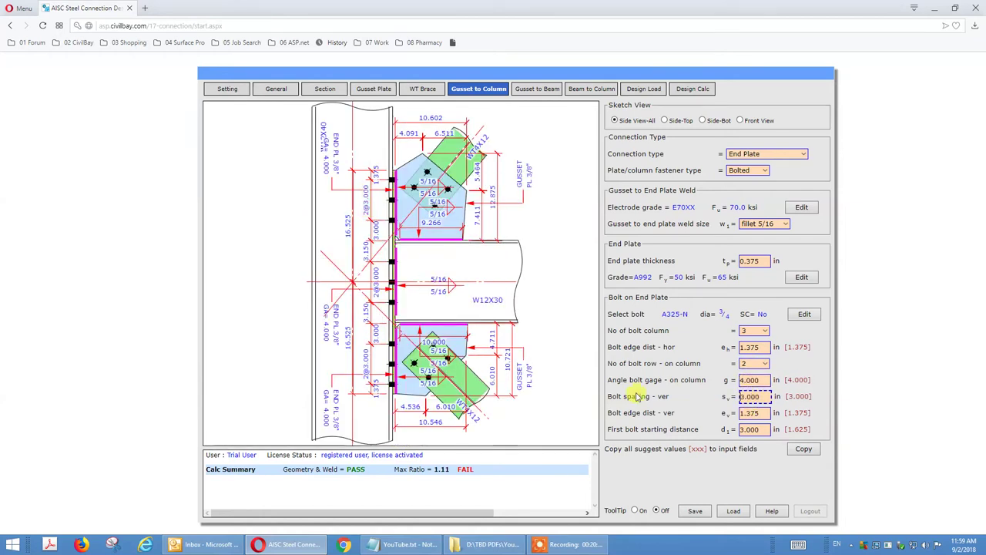
click(516, 287)
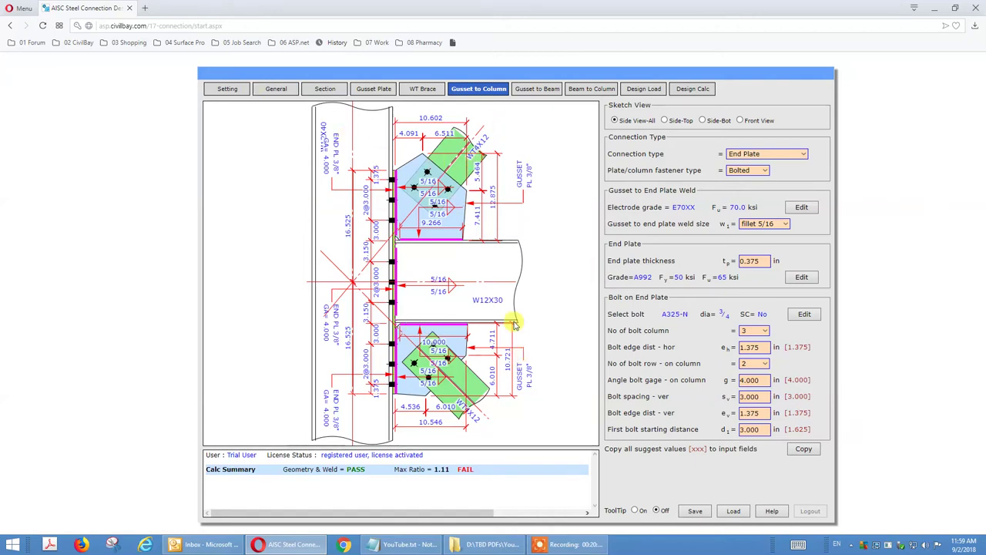
Return to the general settings and look at the Bottom option for the brace setup location.
click(276, 91)
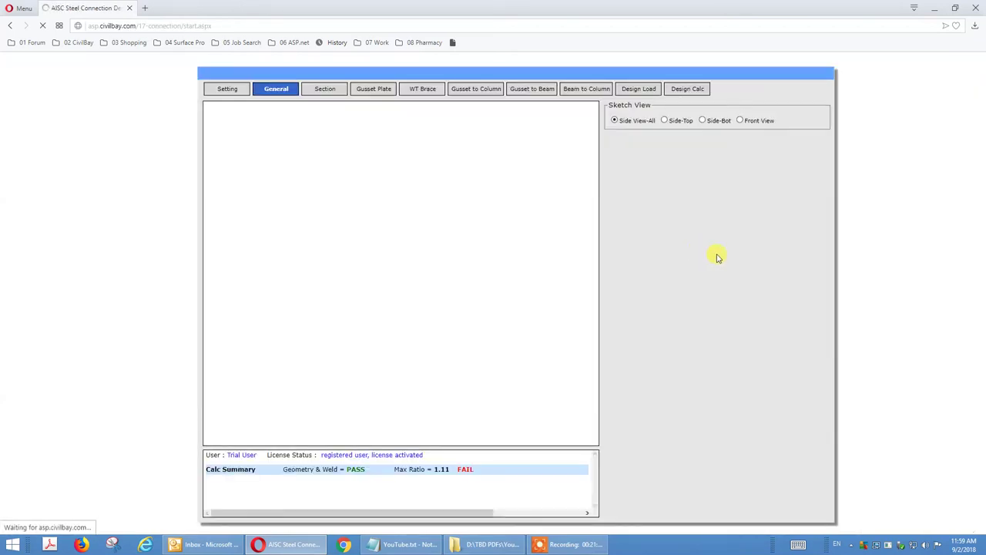
click(776, 272)
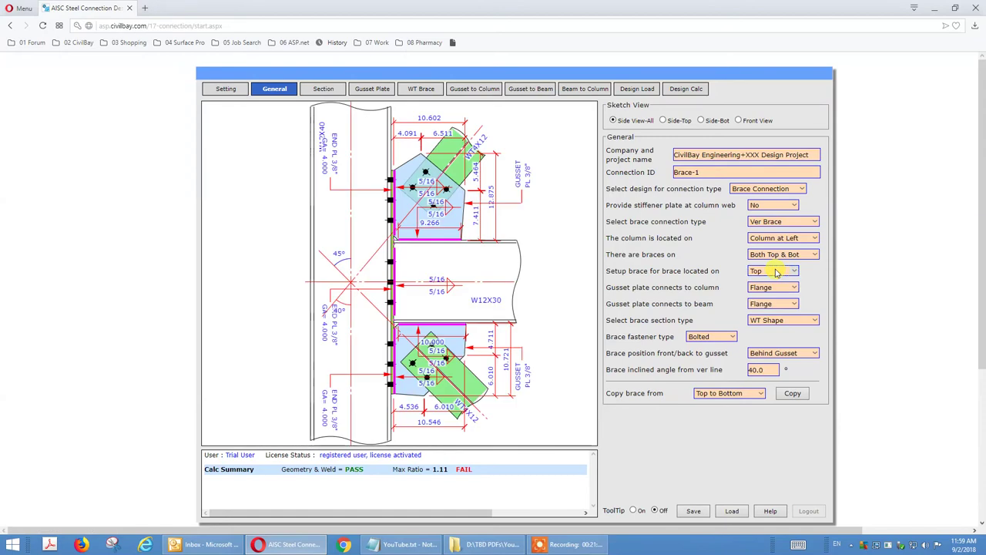
click(777, 279)
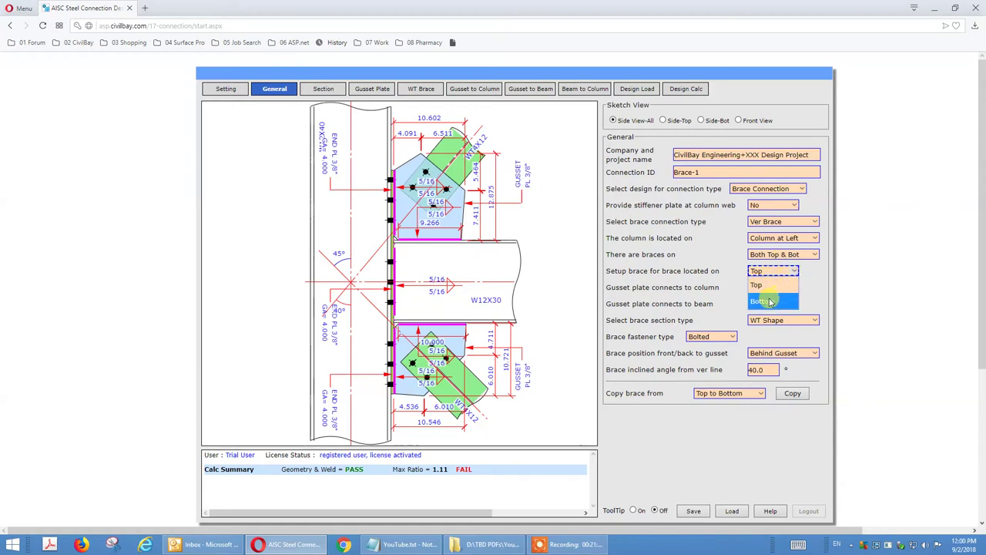
click(672, 289)
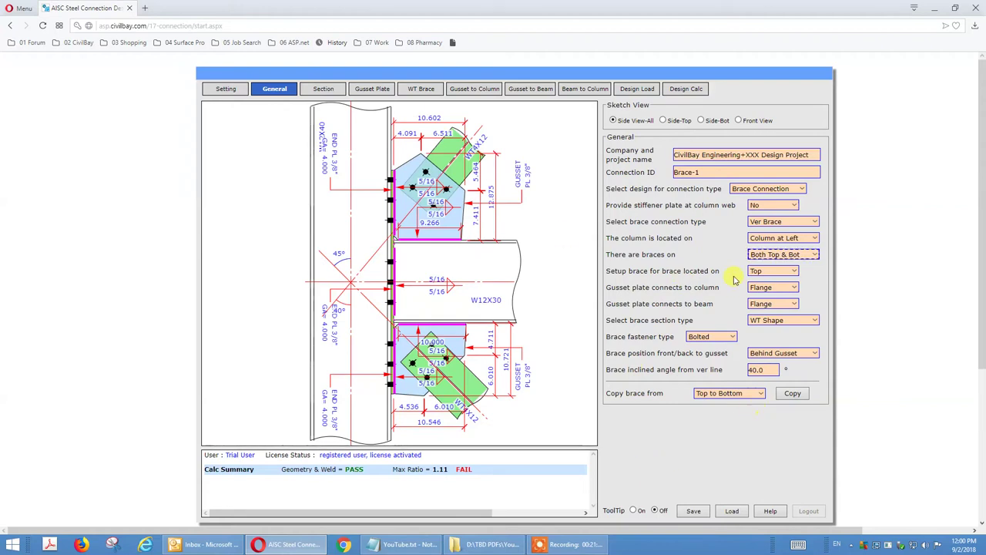
Review the Web and Flange options for connecting the gusset plate to the column and beam, and check the brace section type.
click(804, 293)
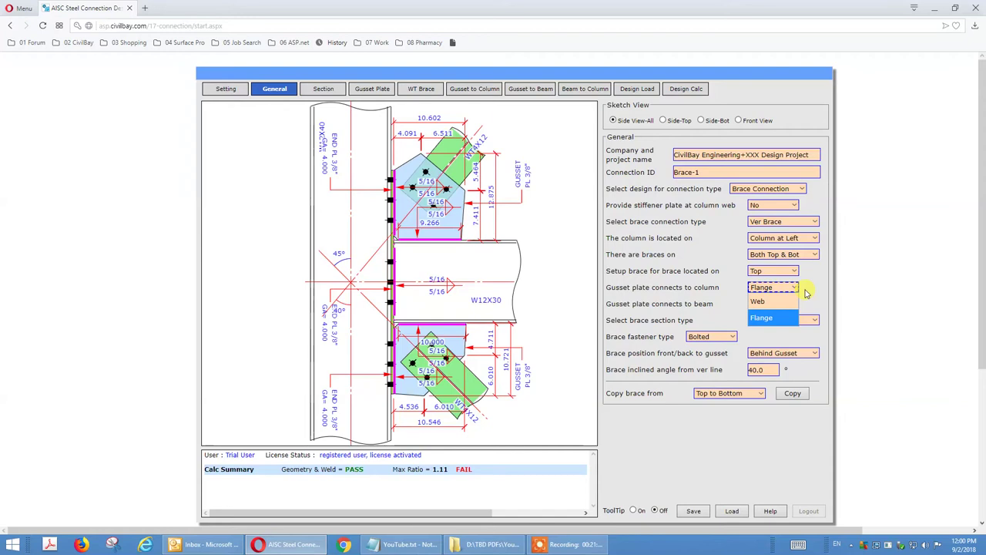
click(806, 292)
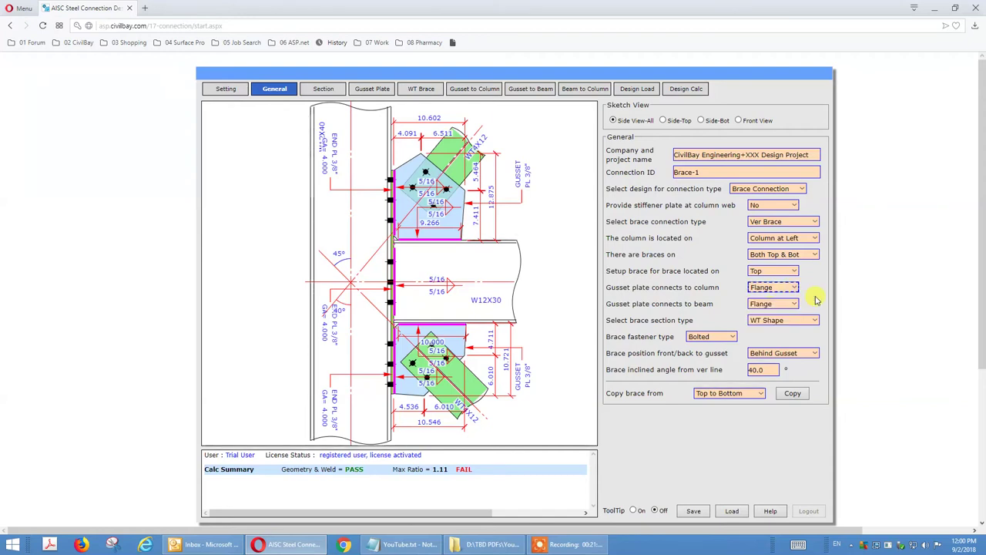
click(798, 305)
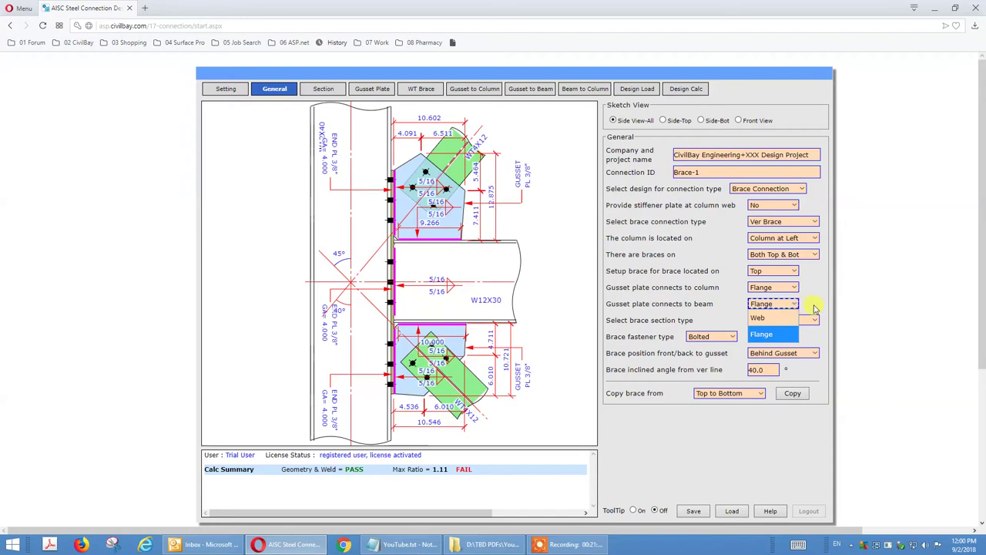
click(814, 306)
key(Tab)
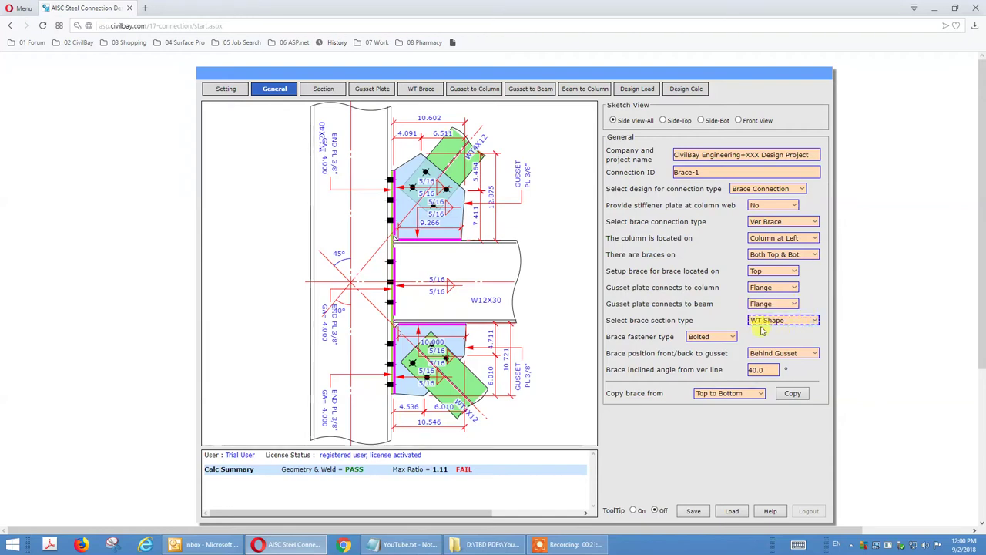
key(Tab)
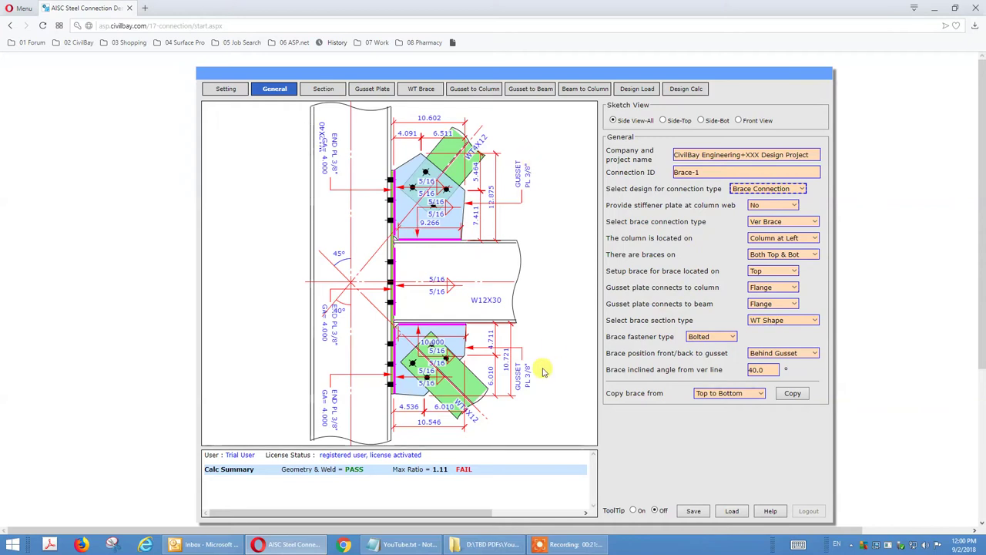
Check the brace fastener type and inclined angle that belong to the top brace setup.
click(703, 339)
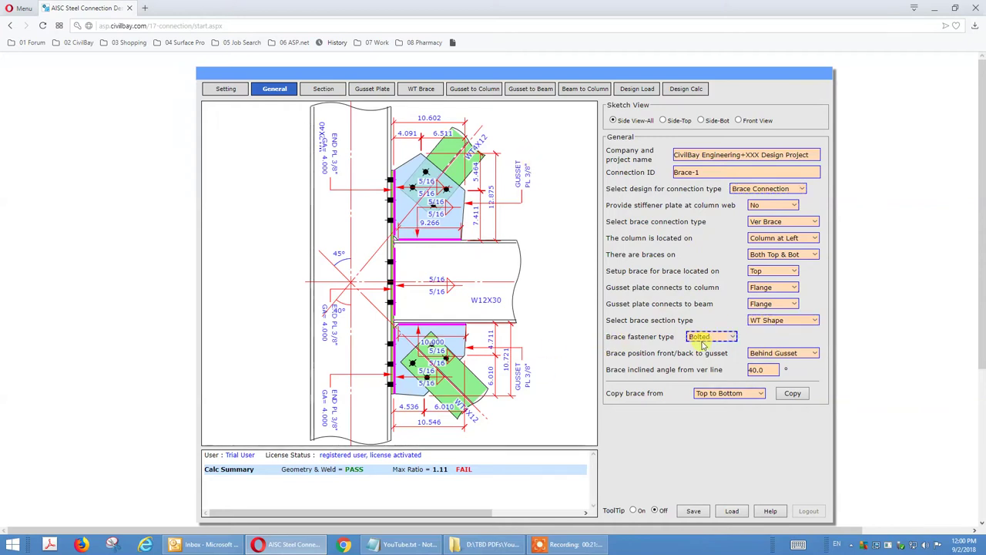
click(703, 393)
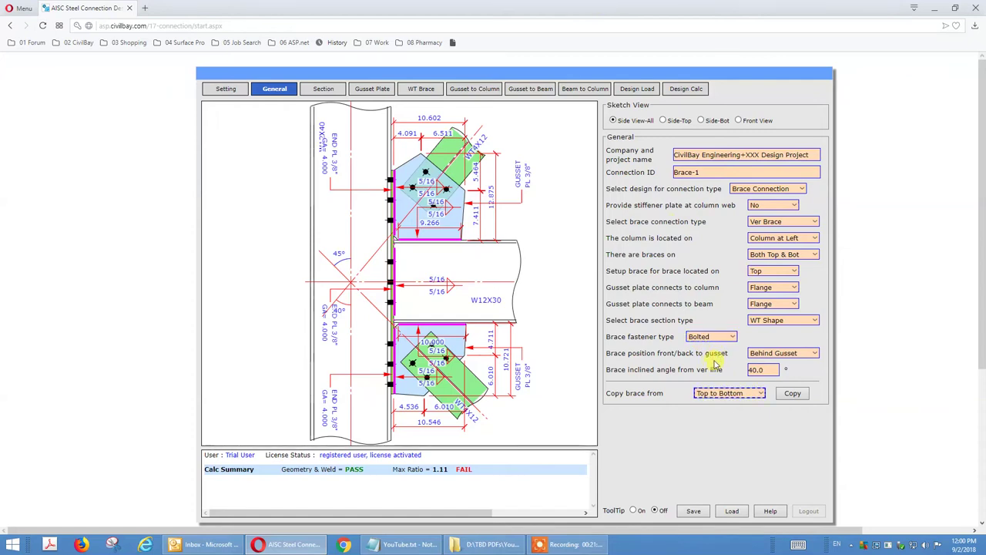
click(755, 369)
click(755, 271)
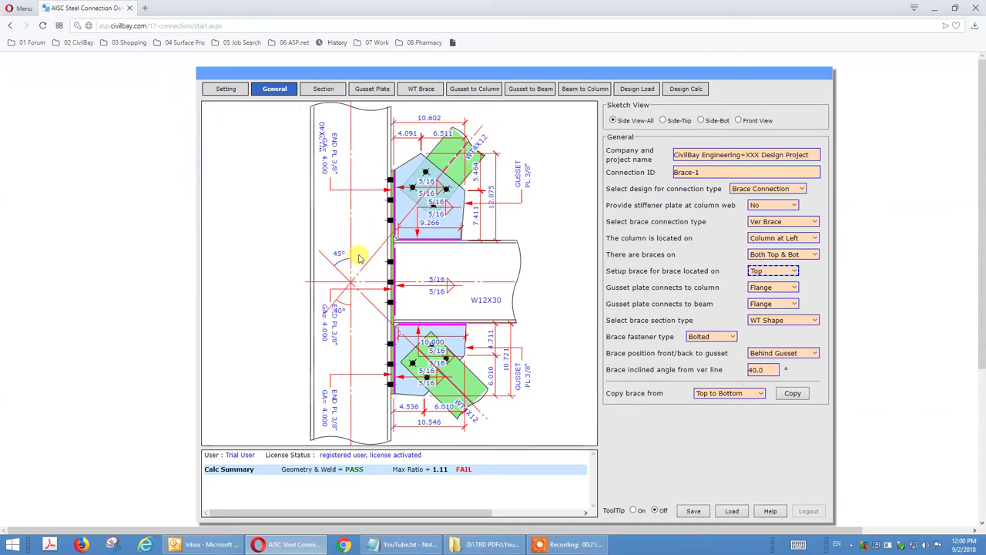
click(693, 339)
click(755, 370)
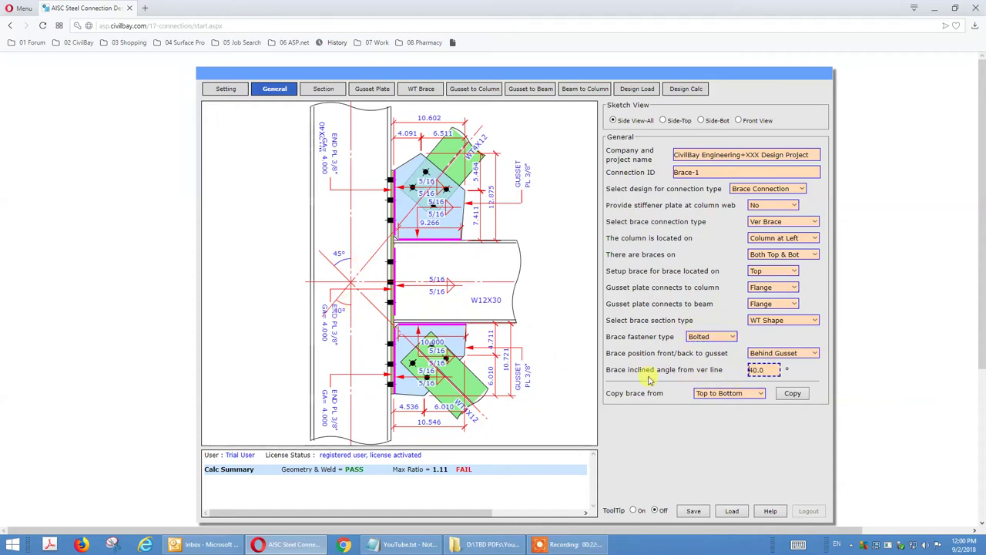
Recheck the brace setup location options together with the inclined angle and the brace copy direction.
click(758, 273)
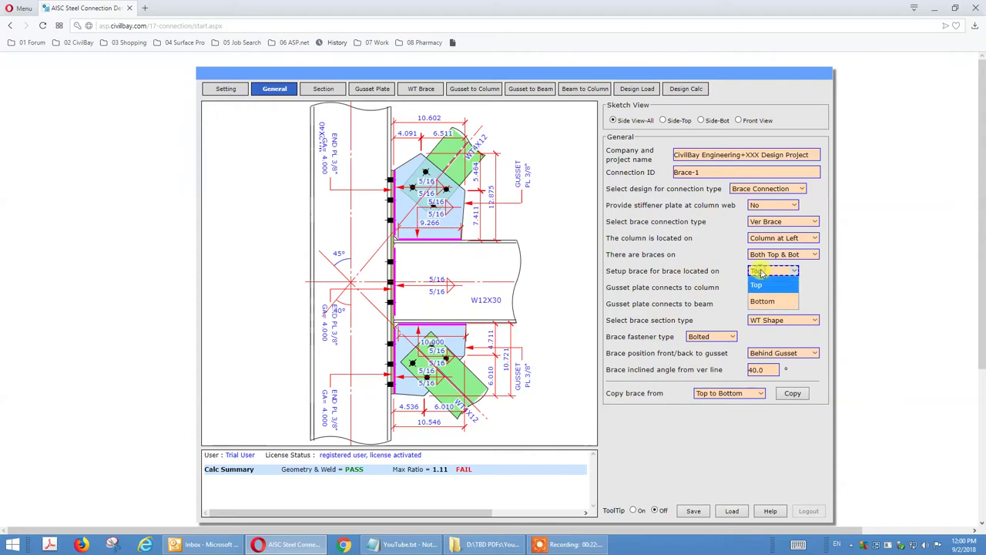
click(623, 306)
click(755, 369)
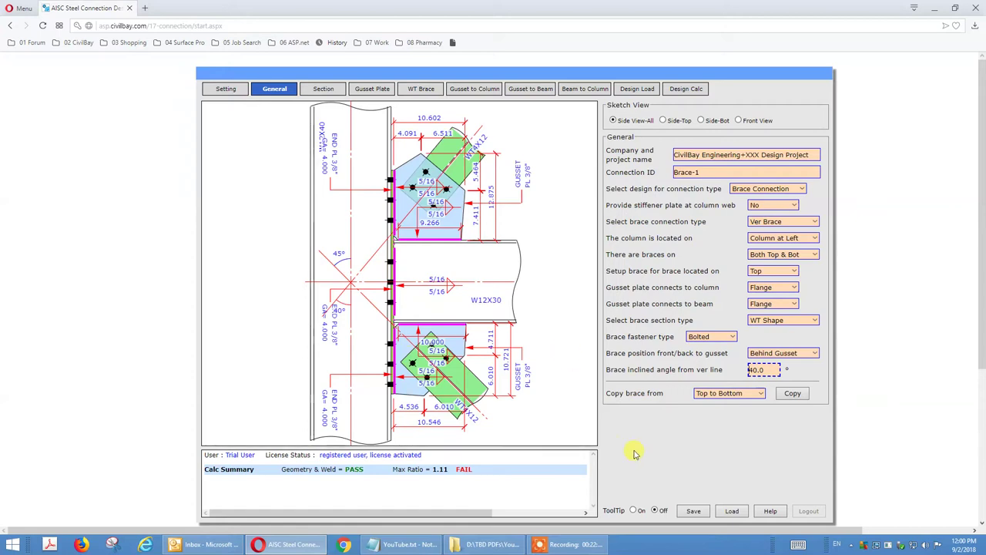
click(705, 393)
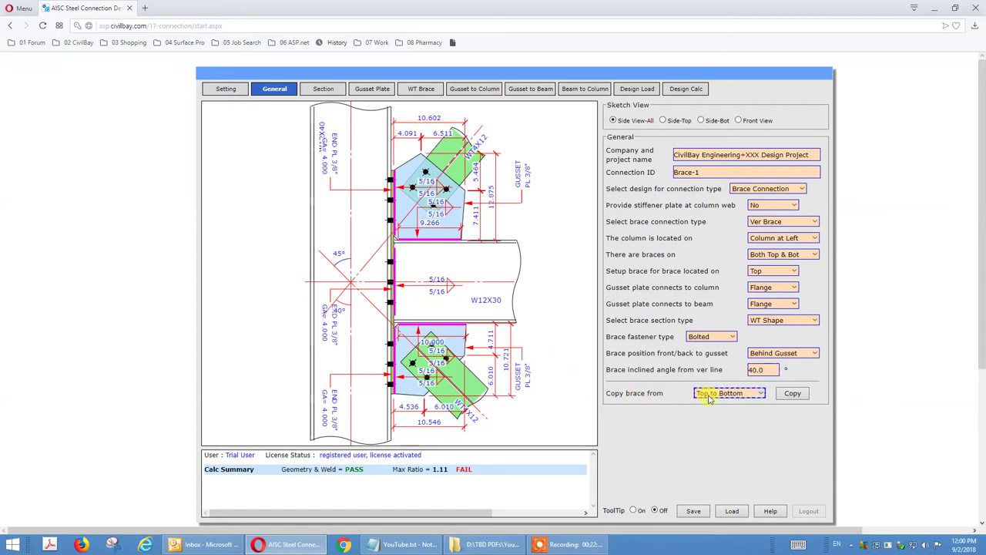
click(650, 383)
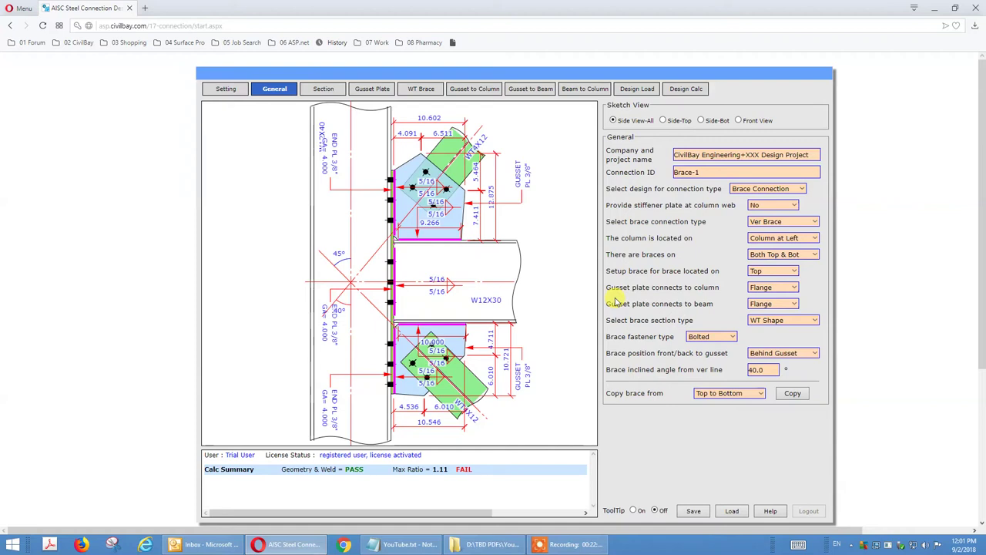
Check the brace location option and review the factored design loads, including the transfer force in load case 1.
click(784, 255)
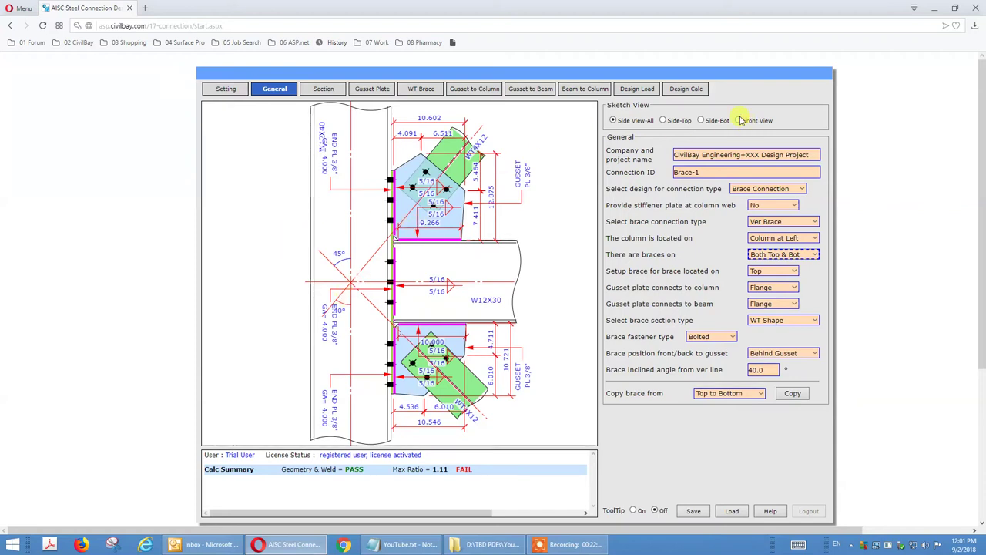
click(639, 90)
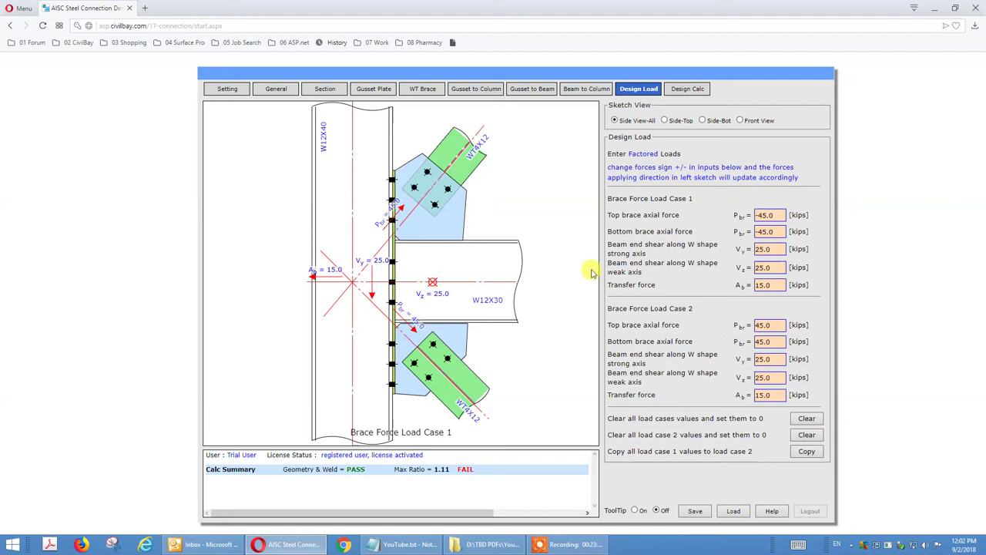
click(763, 284)
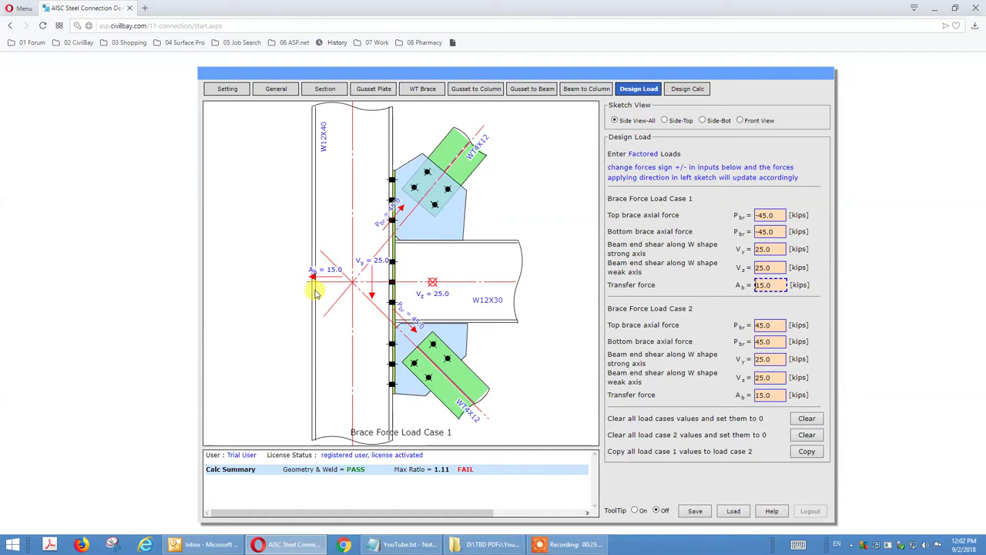
Look through the general, column and beam section, and gusset plate settings of the two-brace connection.
click(283, 94)
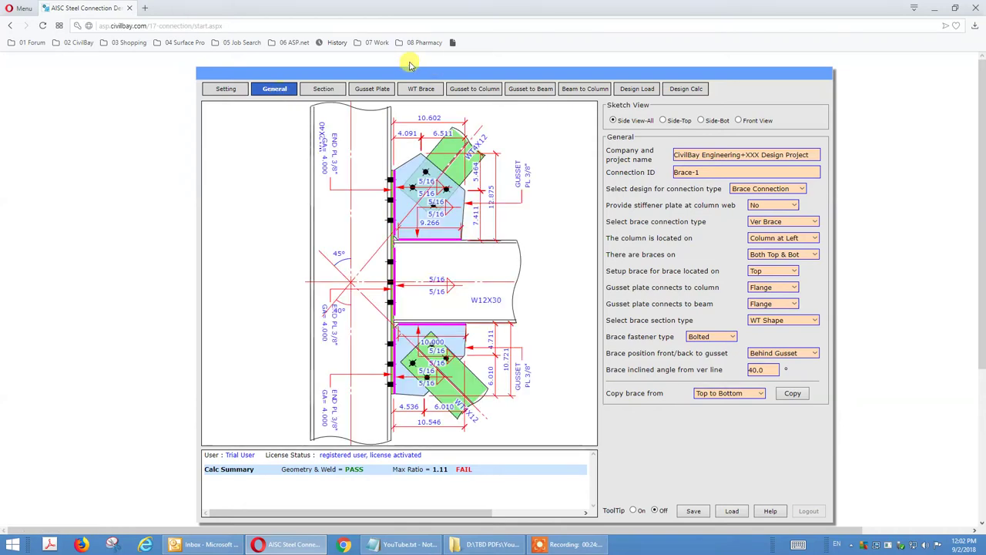
click(320, 91)
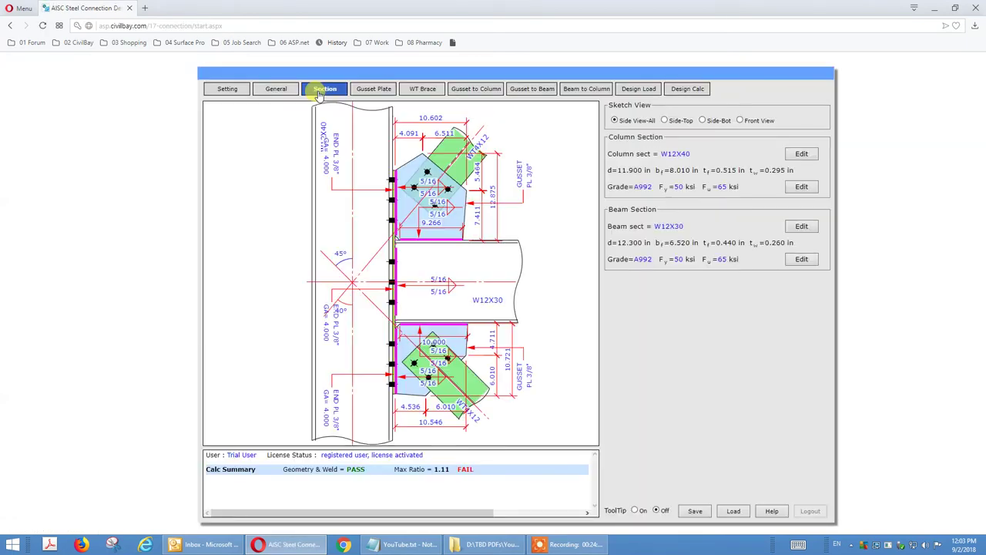
click(373, 88)
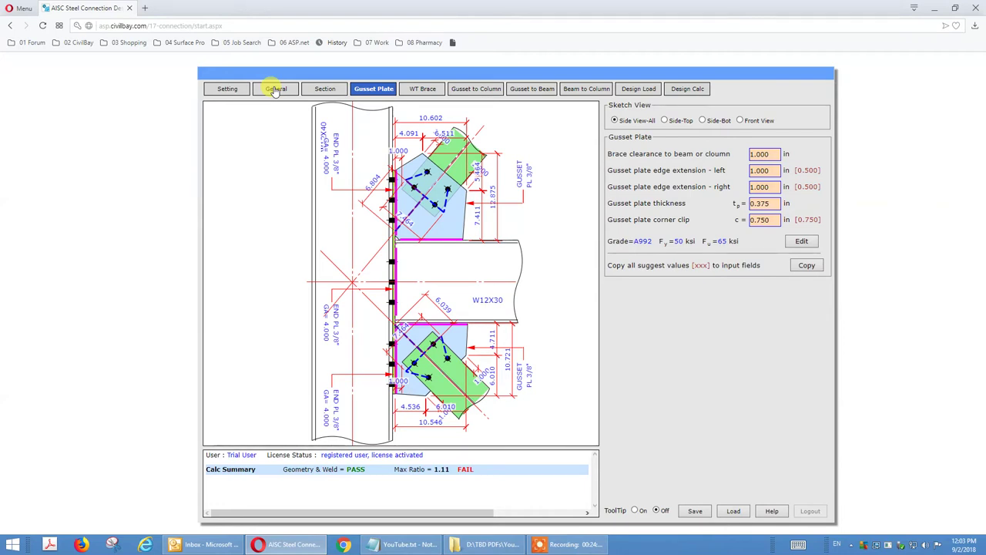
click(530, 93)
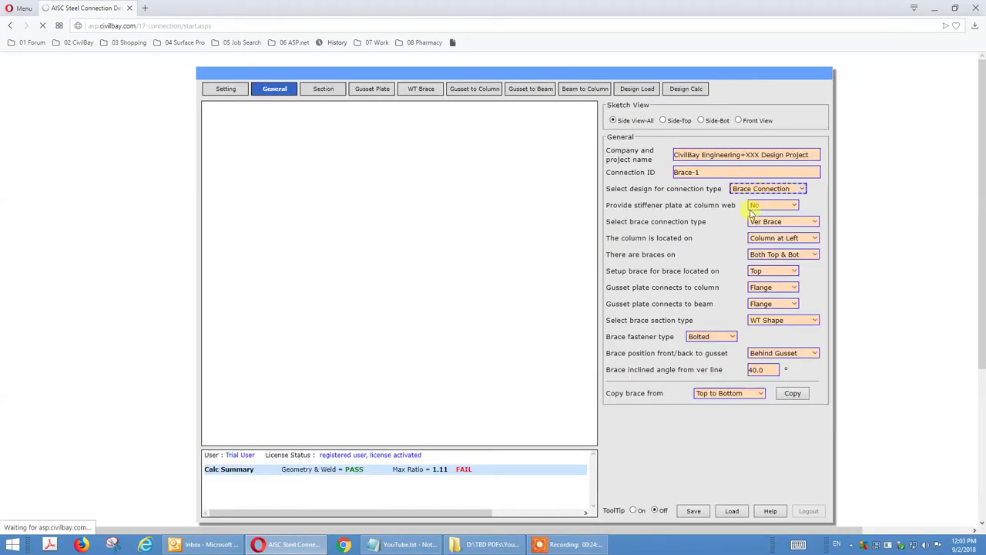
Change the vertical brace connection's brace location to Top Only.
click(817, 223)
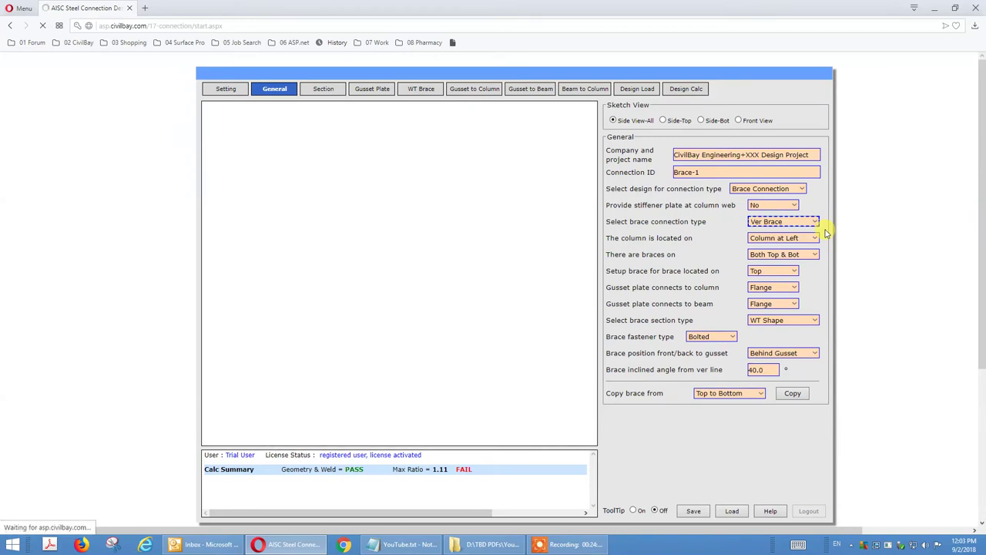
click(811, 255)
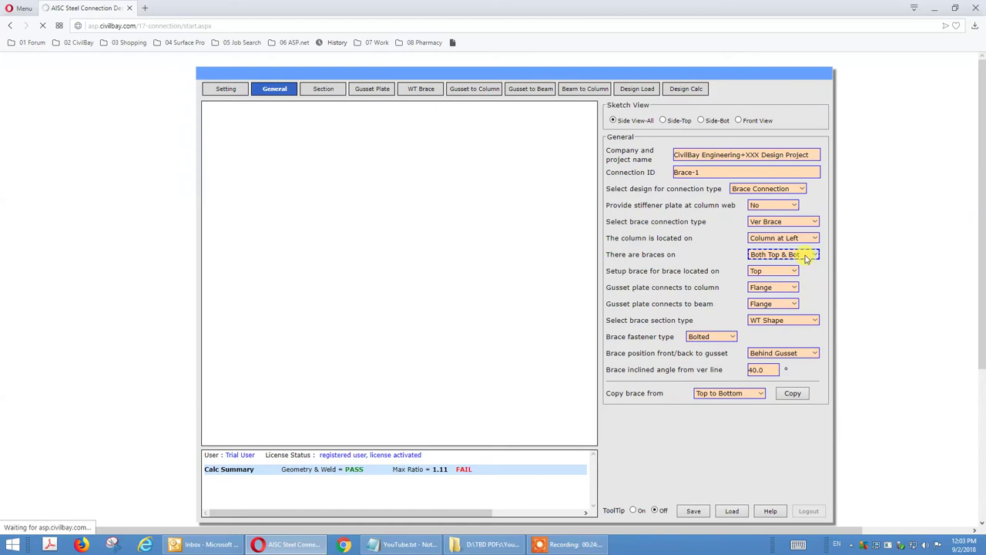
click(806, 258)
click(792, 267)
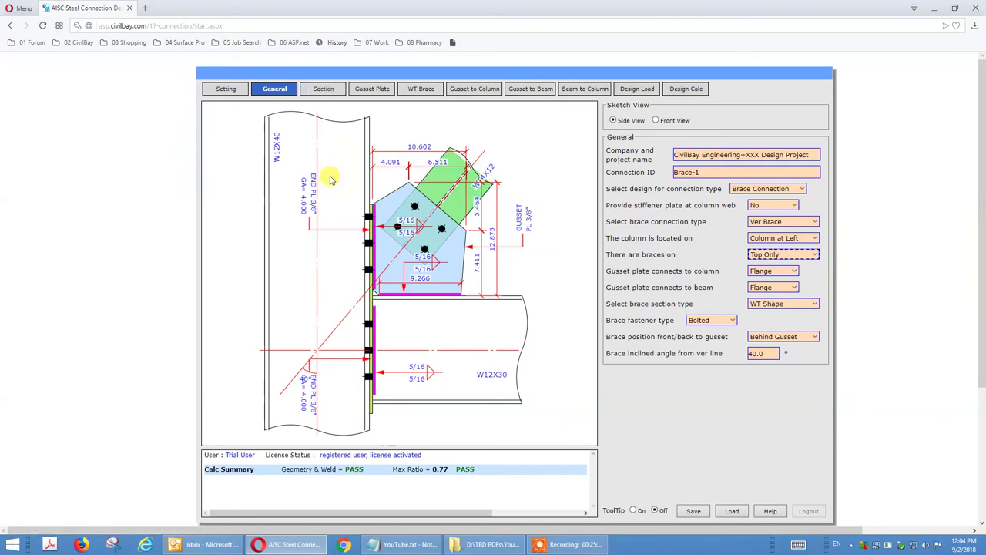
Review the gusset plate's brace clearance, left and right edge extensions, thickness and corner clip against the sketch.
click(376, 89)
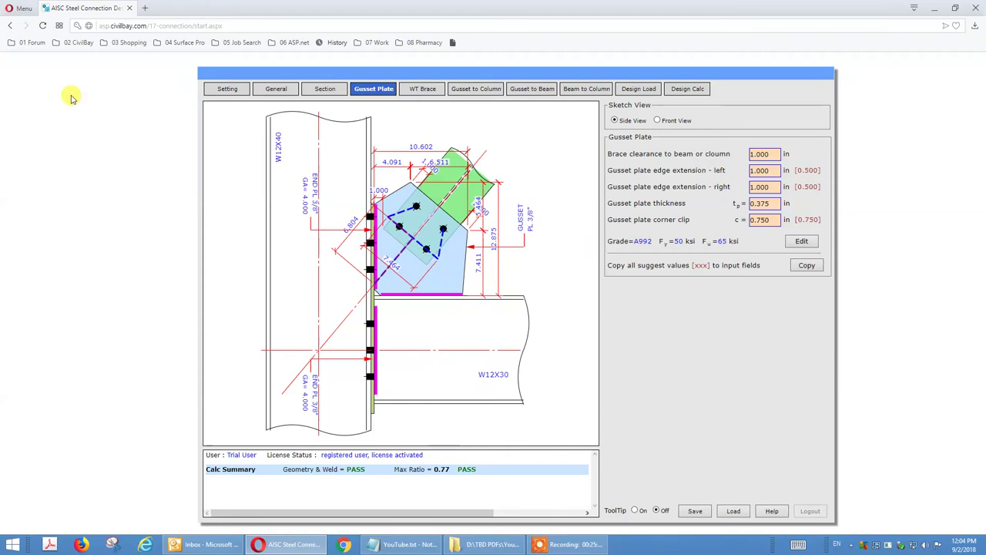
click(759, 153)
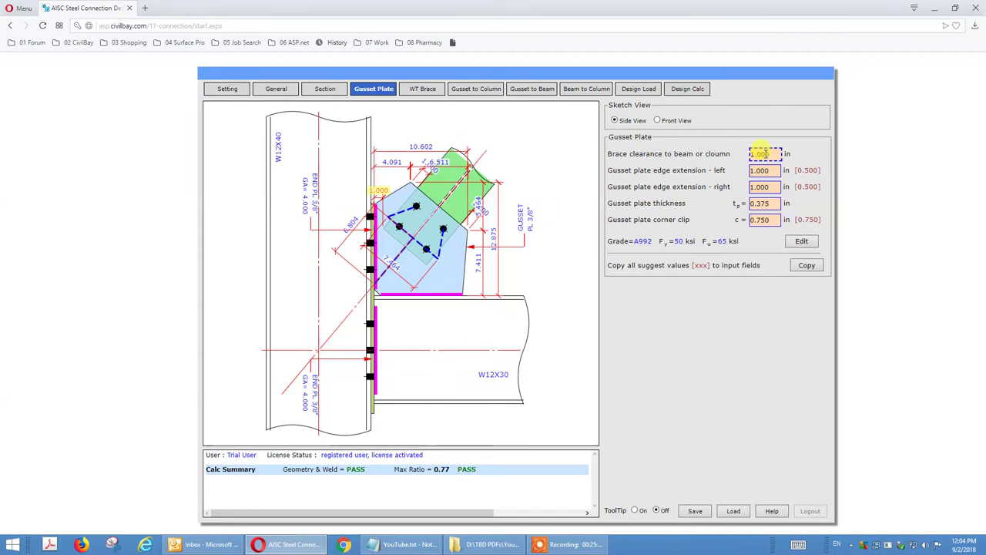
click(754, 165)
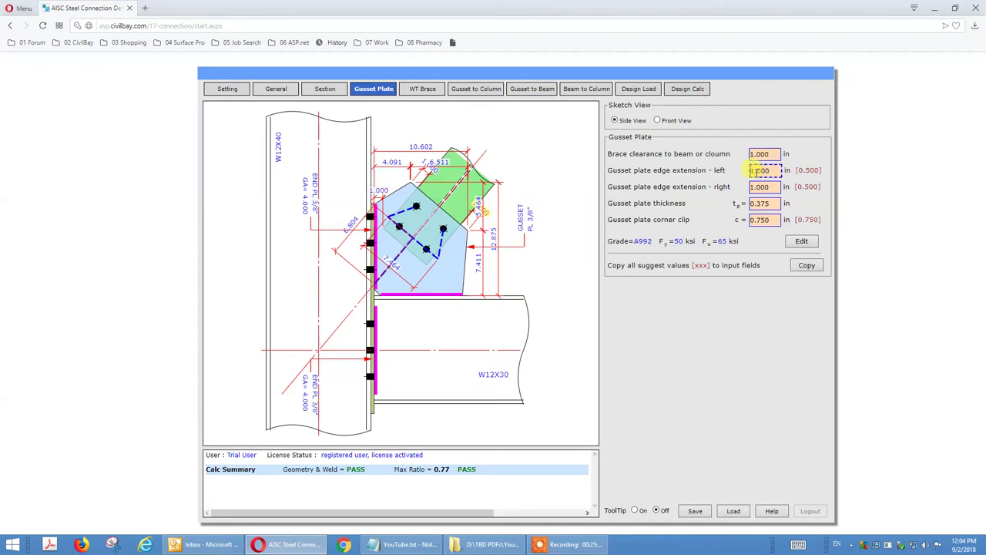
click(770, 153)
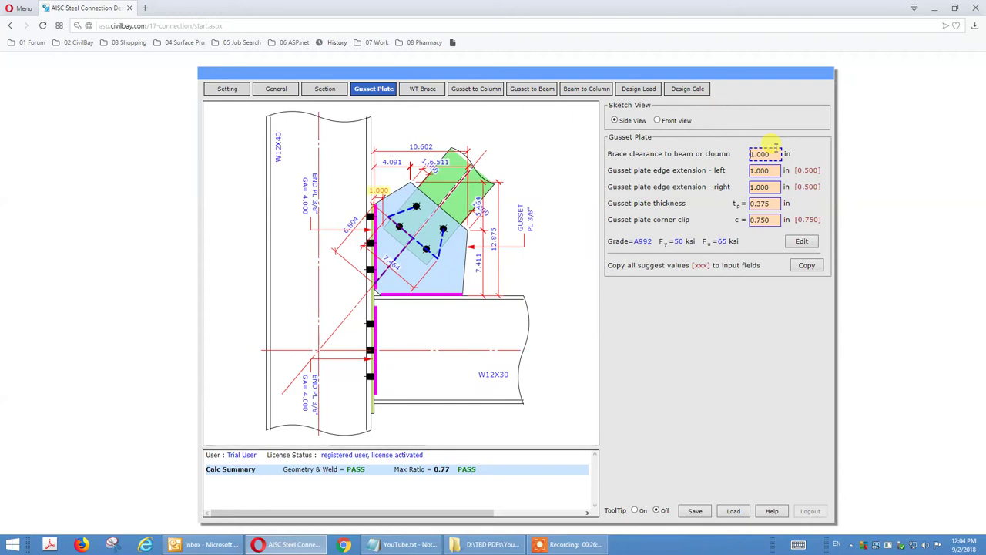
click(761, 171)
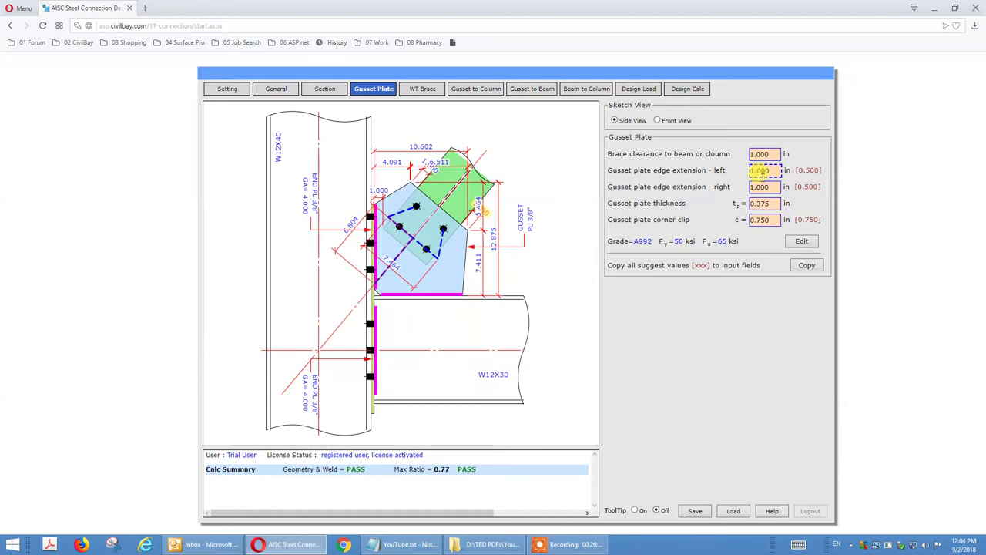
click(761, 187)
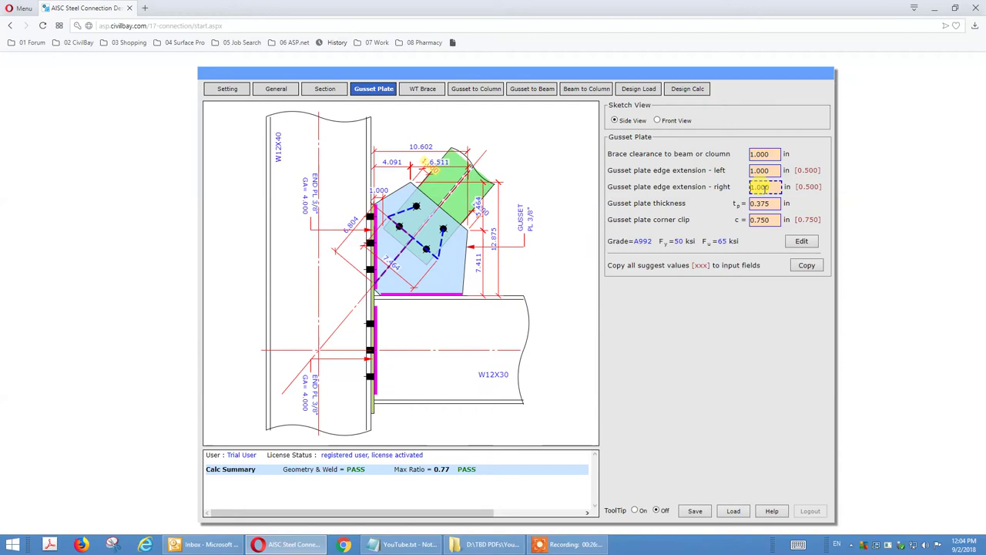
click(763, 203)
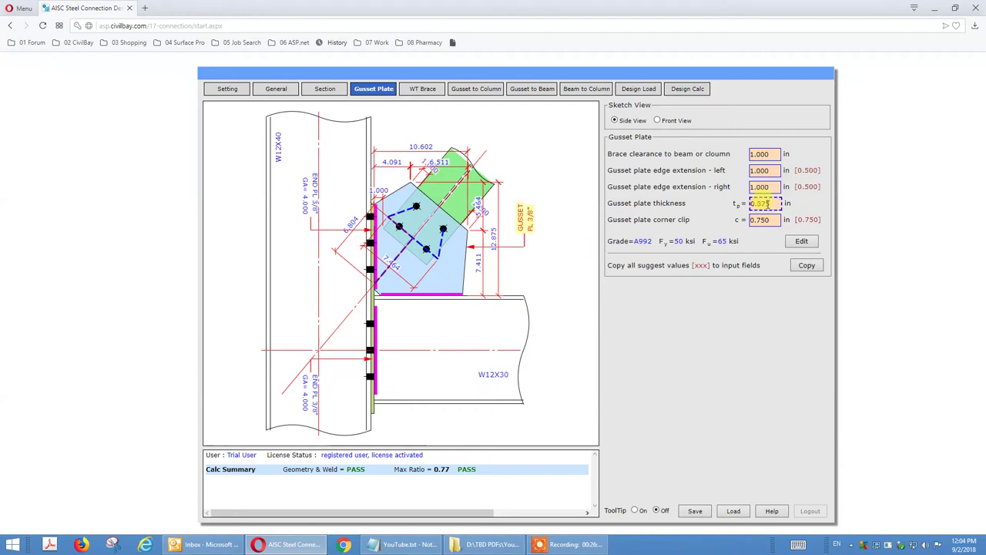
click(763, 220)
Review the WT brace's bolt gage, bolt spacing, and edge distances on the brace and gusset plate.
click(426, 89)
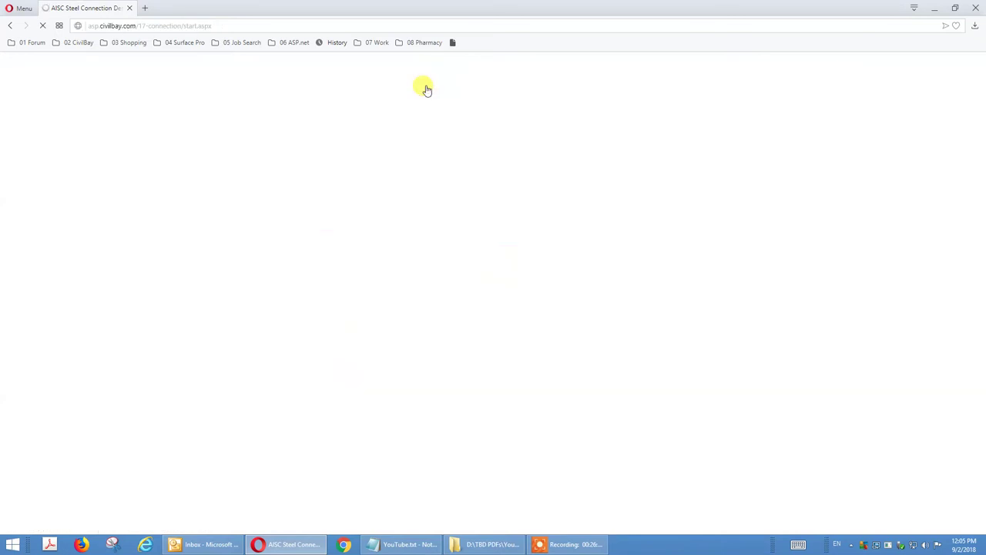
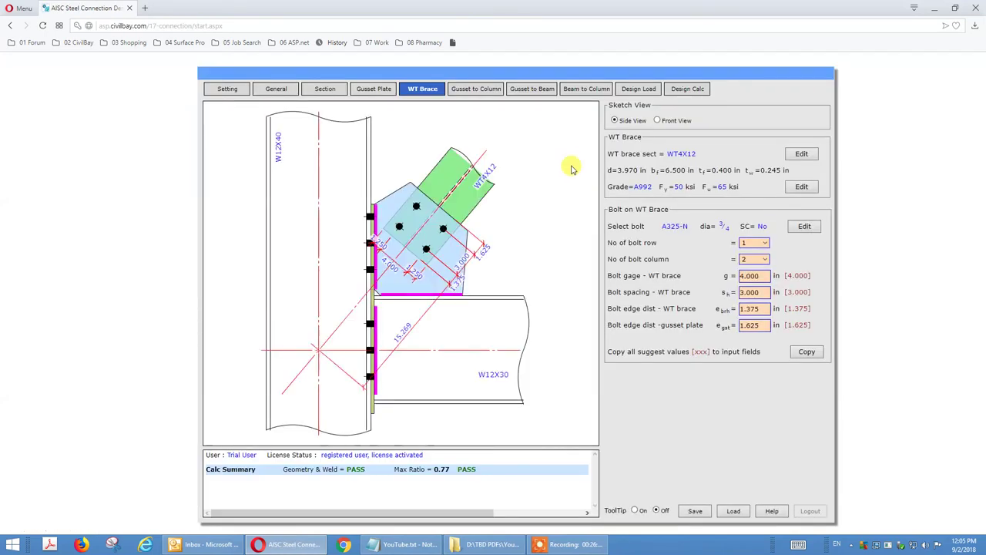
click(746, 275)
click(753, 295)
click(755, 308)
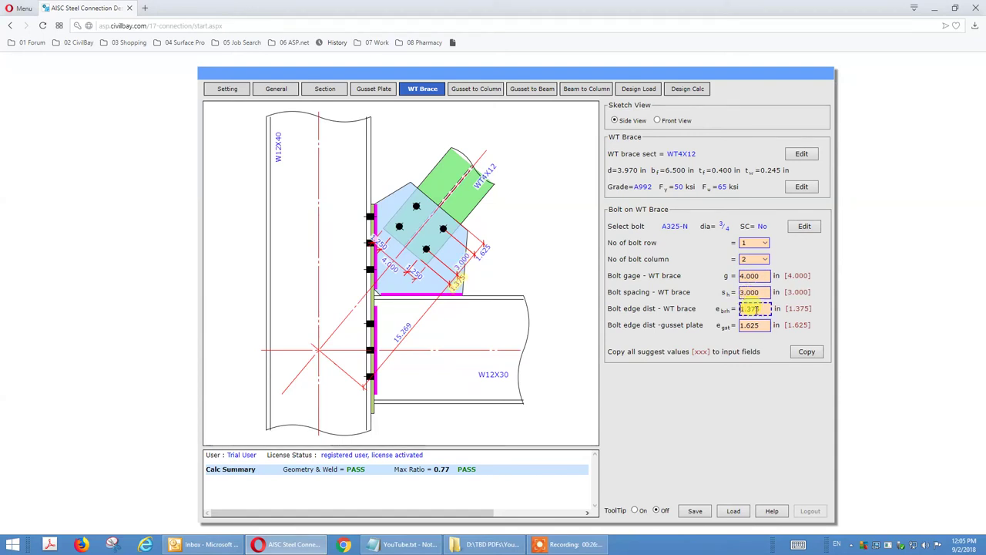
click(751, 324)
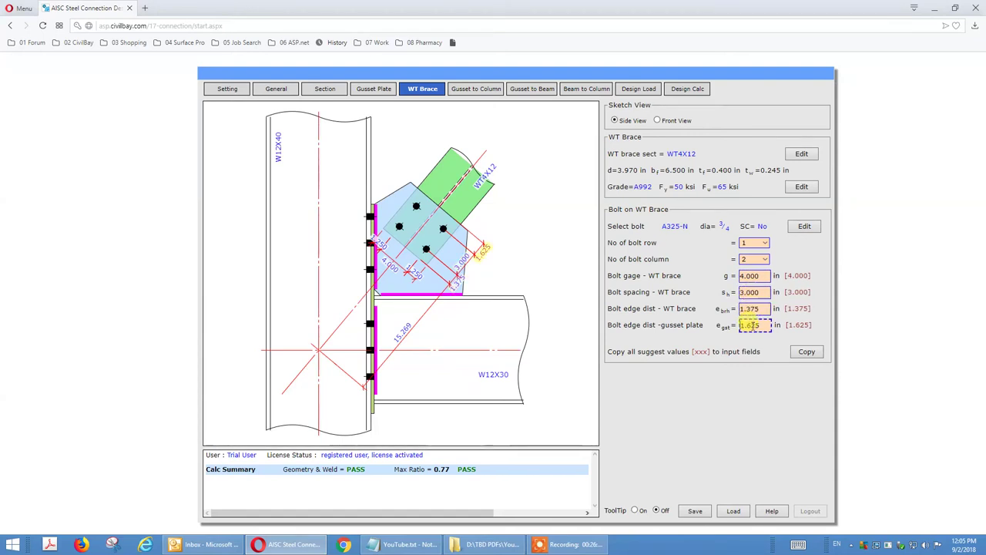
click(677, 265)
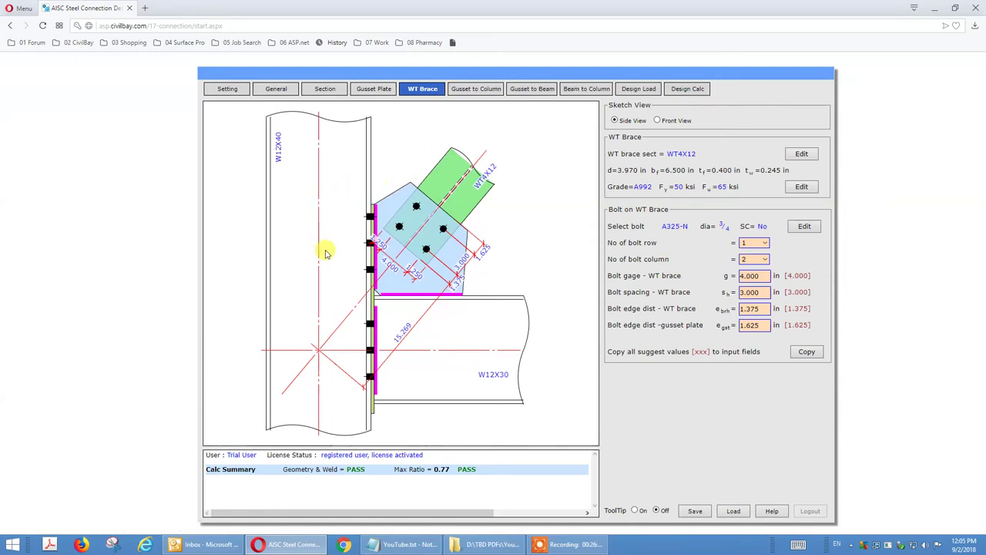
Review the gusset-to-column end plate's weld size, thickness, bolt counts, gage, spacing, edge distances and first bolt starting distance.
click(467, 93)
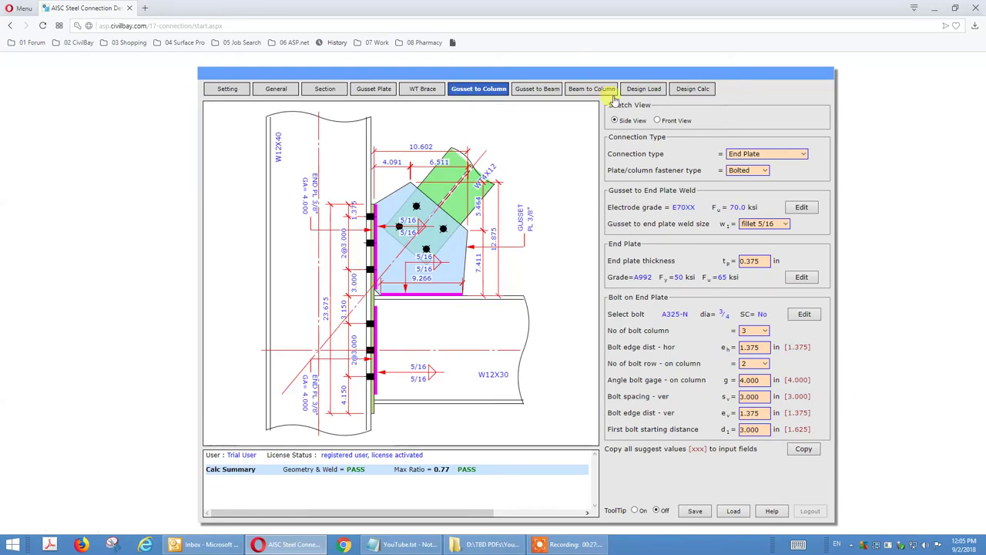
click(748, 225)
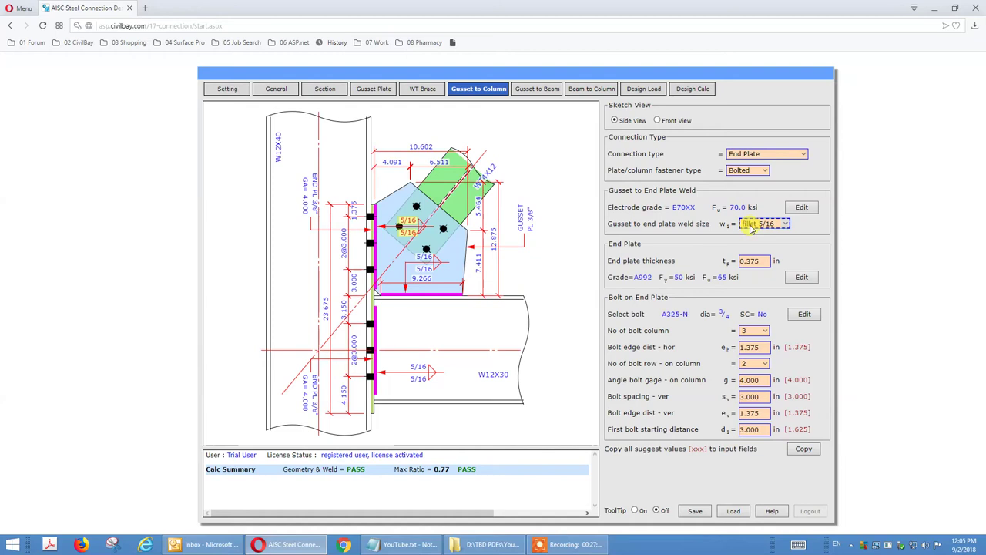
click(749, 261)
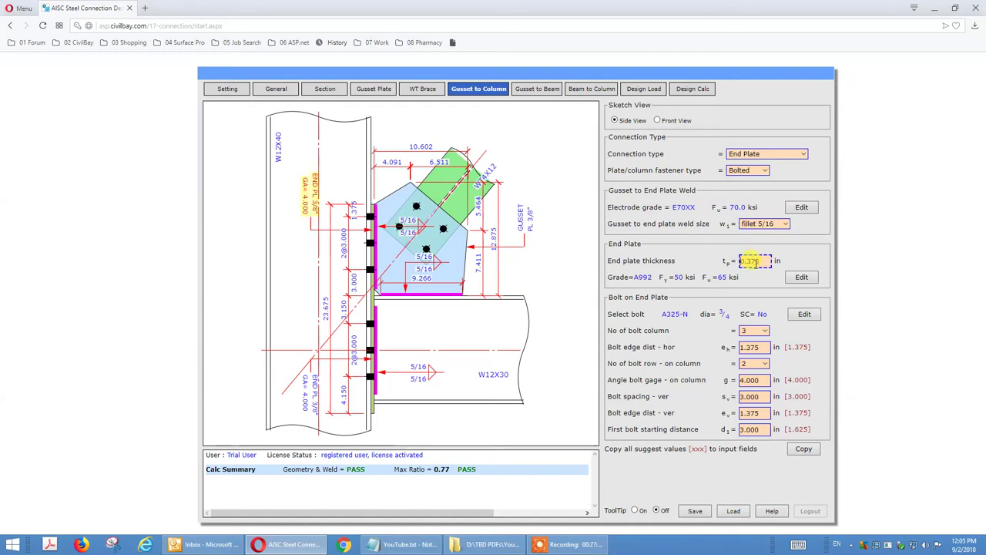
click(757, 332)
click(751, 348)
click(755, 363)
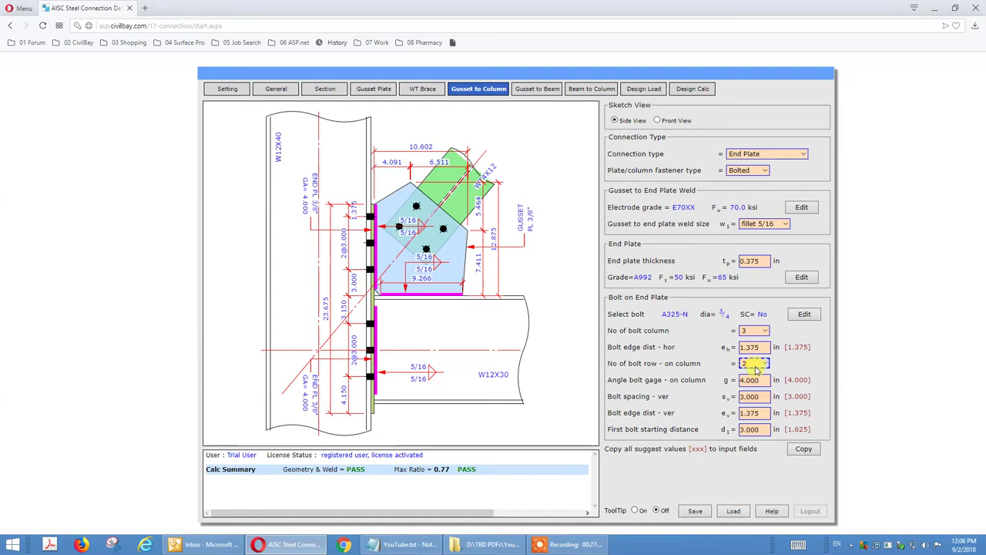
click(750, 379)
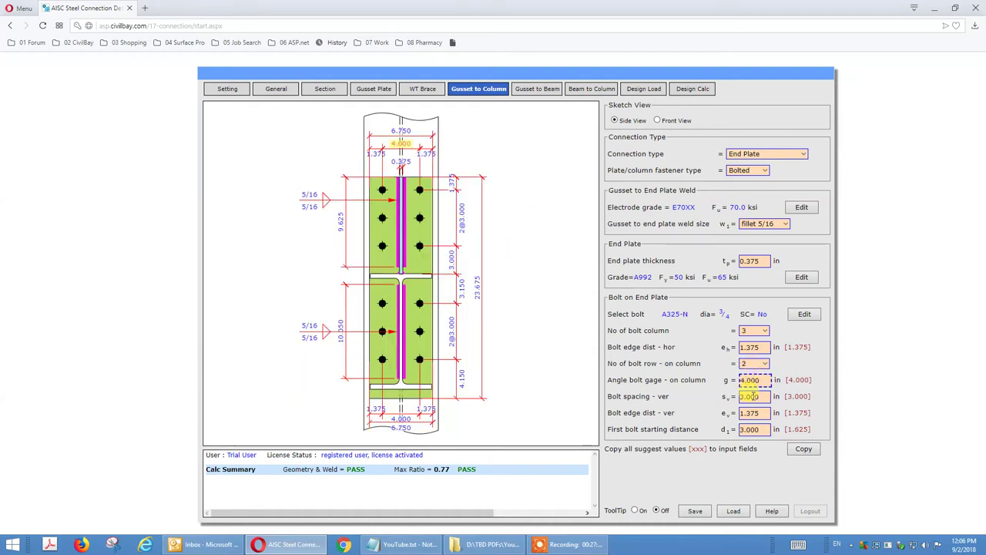
click(749, 395)
click(752, 413)
click(749, 429)
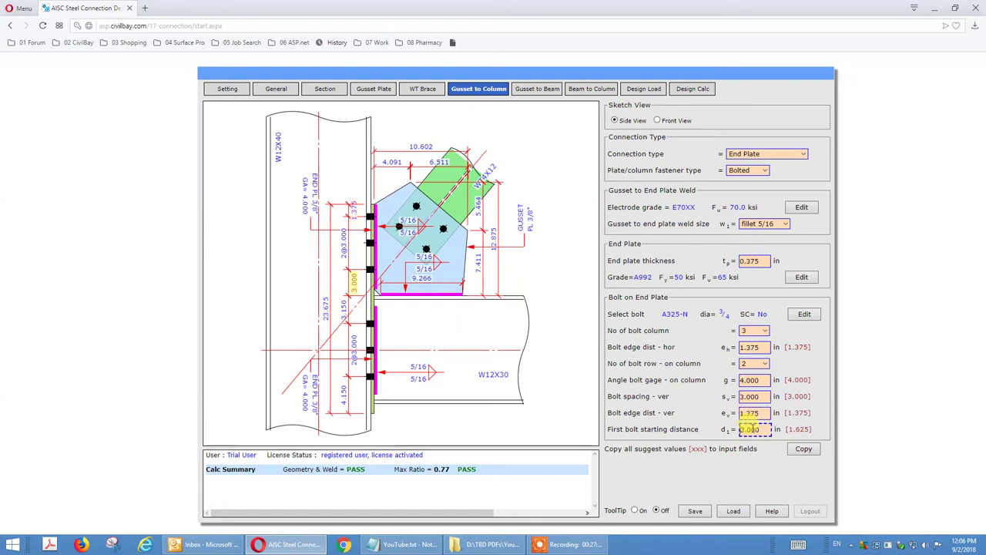
click(570, 324)
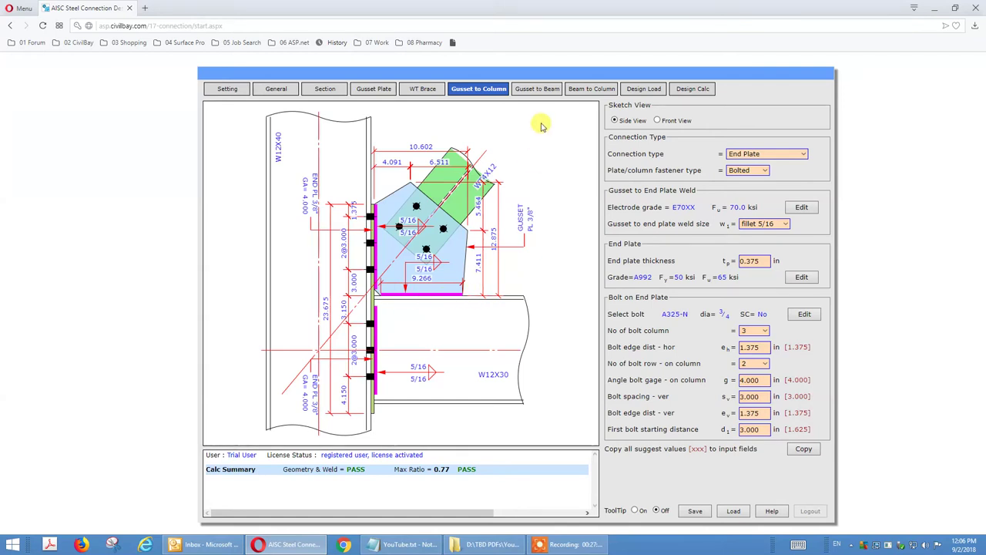
Check the gusset-to-beam weld size and apply the suggested weld length of 9.852 in.
click(543, 89)
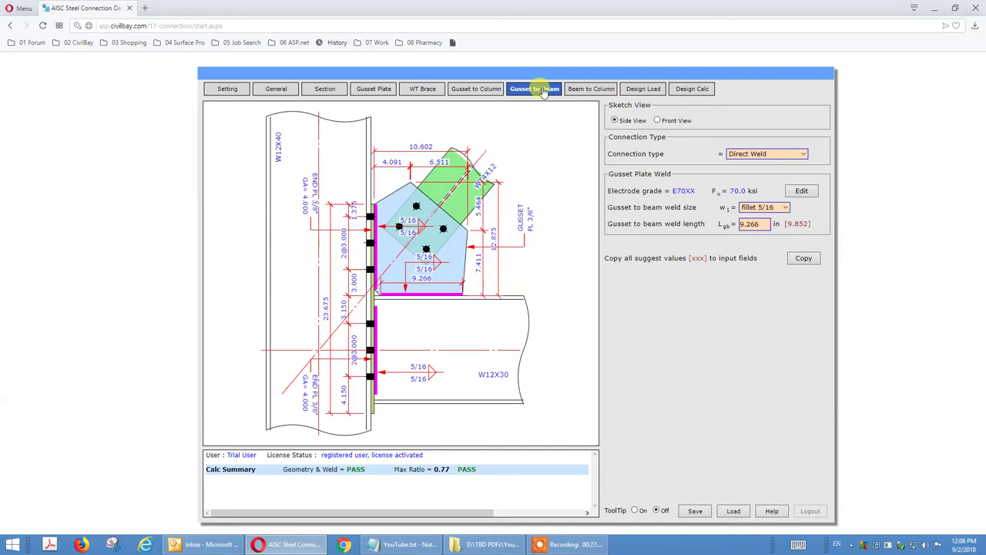
click(761, 208)
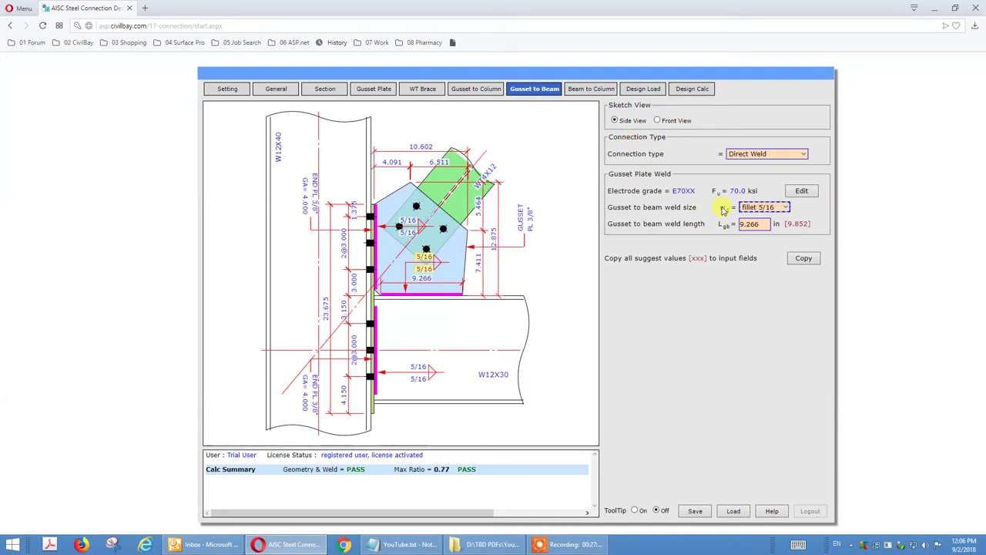
click(745, 223)
click(804, 259)
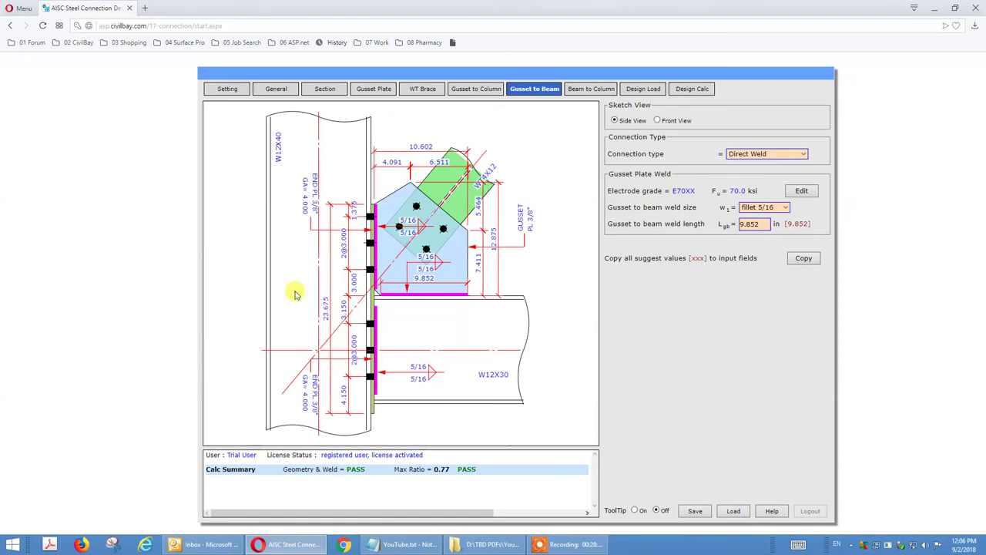
Review the beam-to-column end plate's fastener type, weld size, thickness, bolt rows, horizontal edge distance, gage and vertical bolt spacing.
click(606, 90)
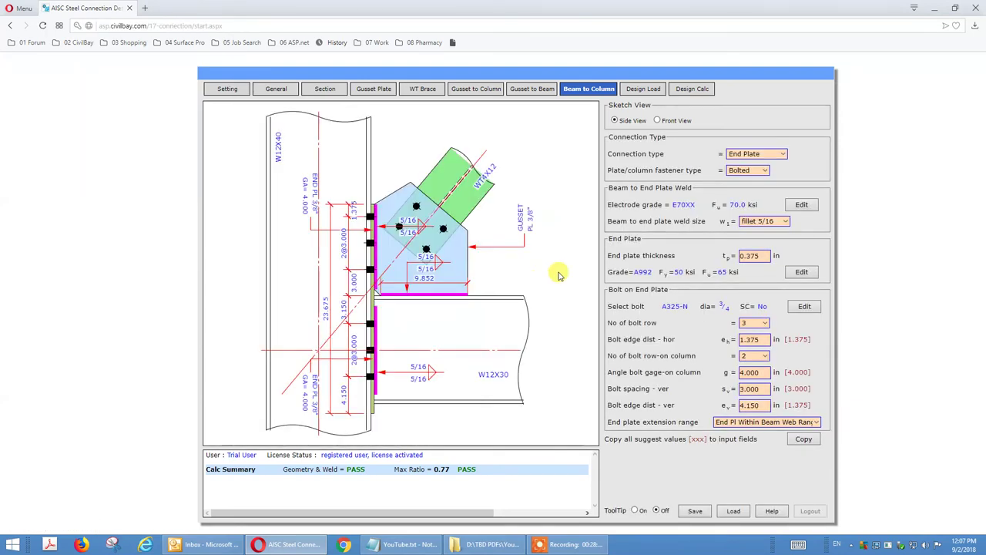
click(746, 171)
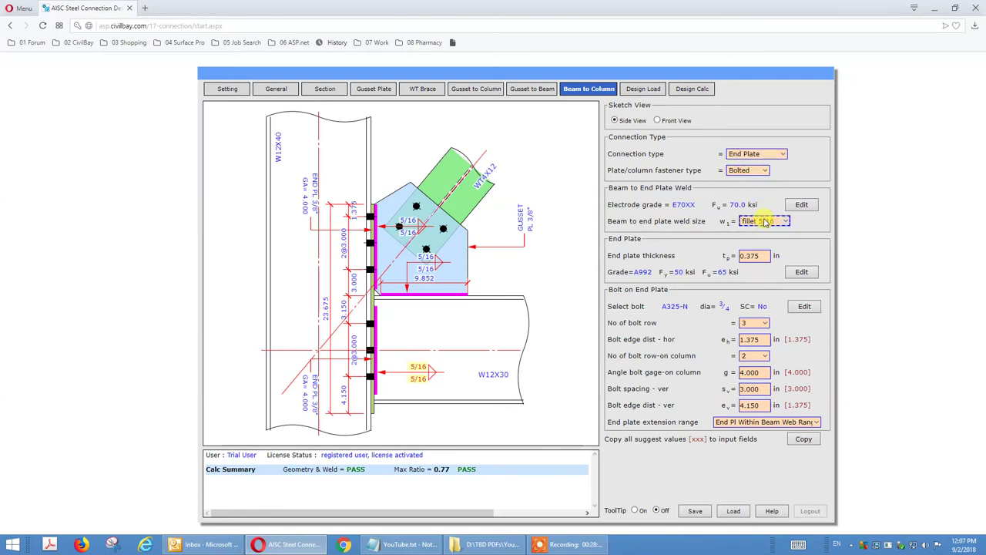
click(759, 255)
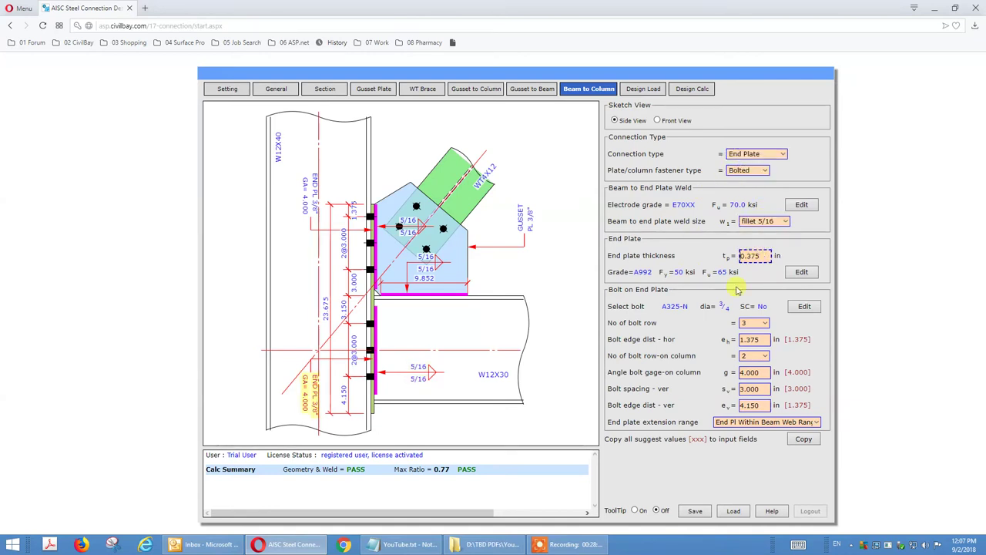
click(742, 324)
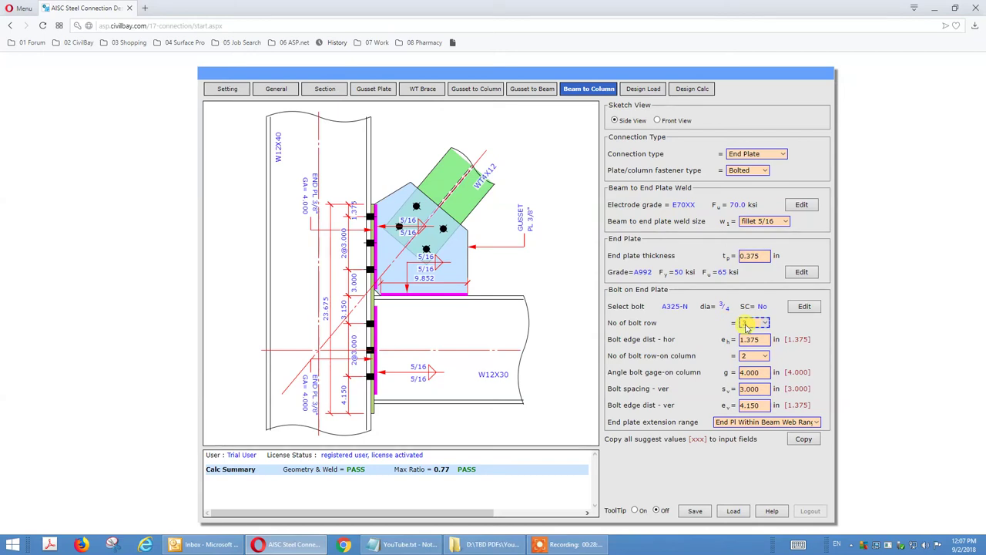
click(753, 340)
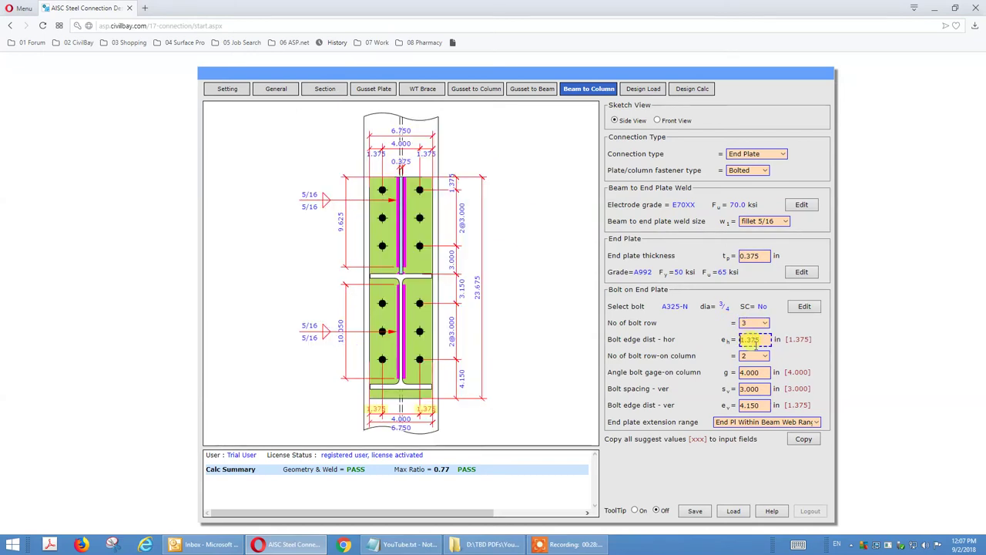
click(755, 370)
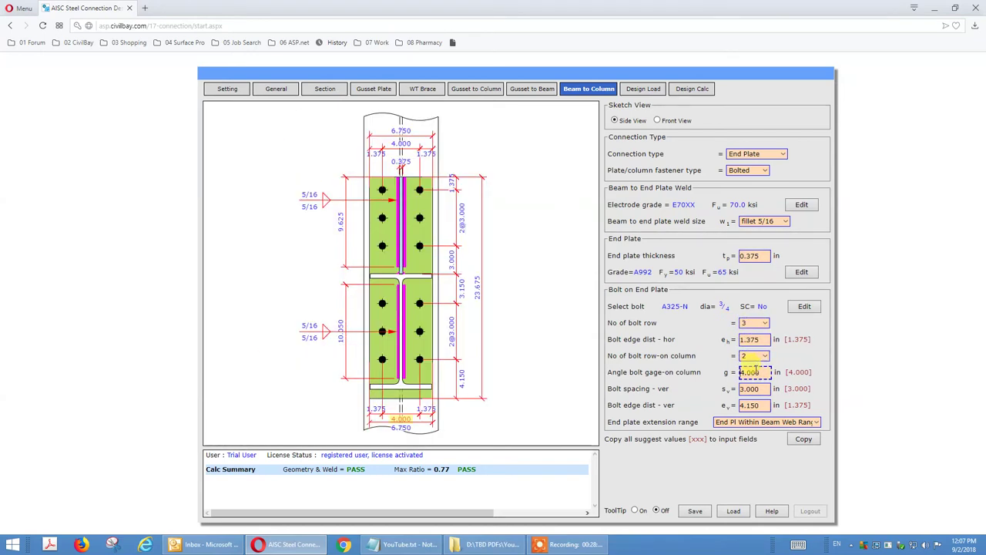
click(751, 388)
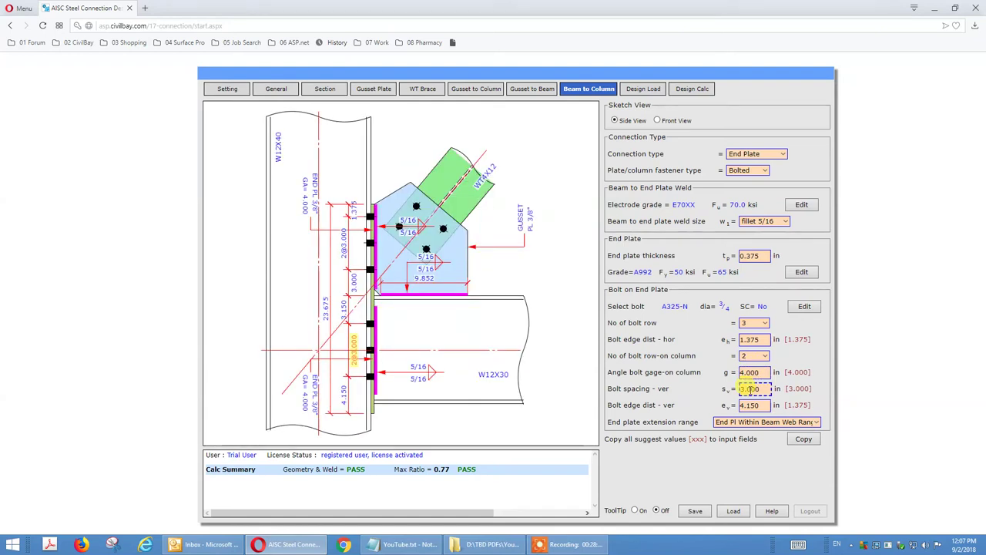
Examine the available end plate extension range options for the beam-to-column connection and compare them with the sketch.
click(752, 424)
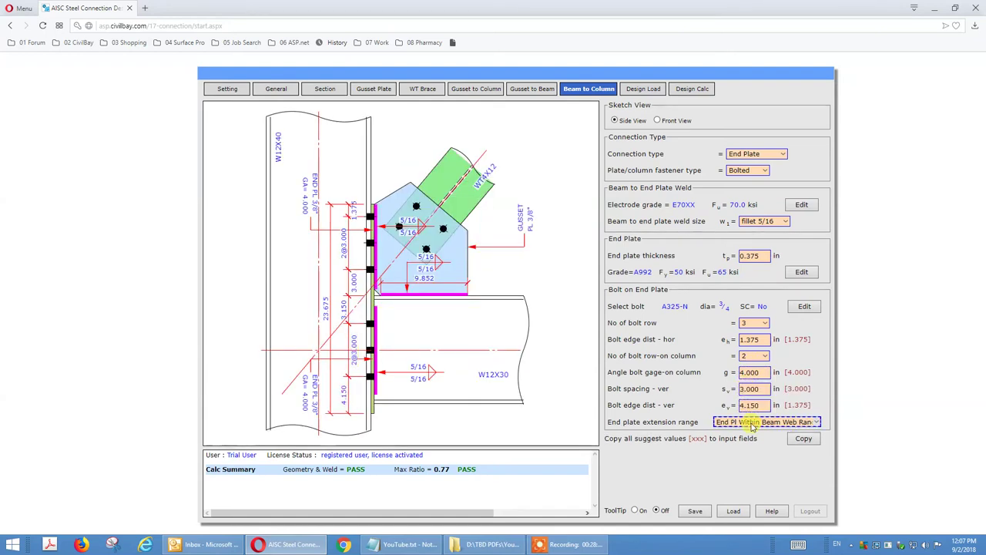
click(751, 423)
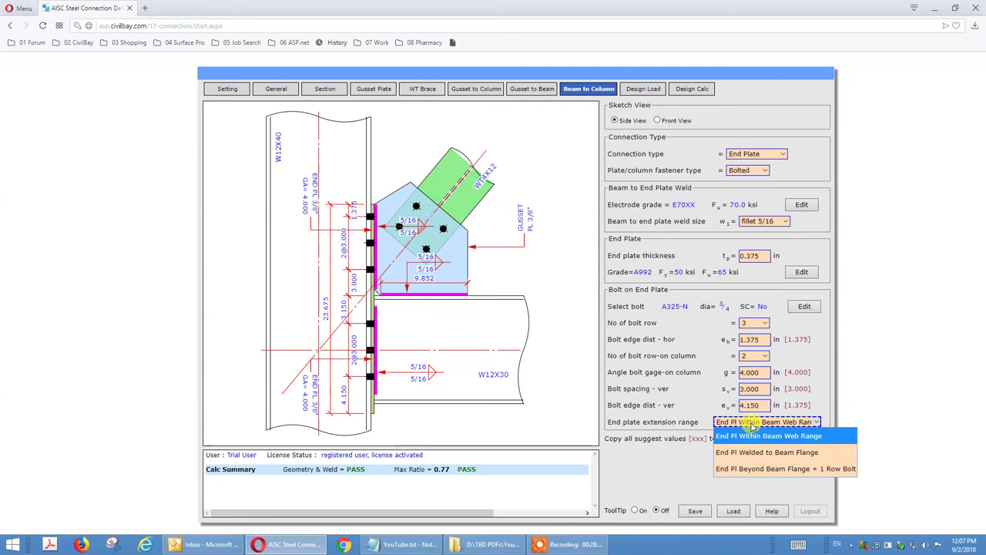
click(664, 393)
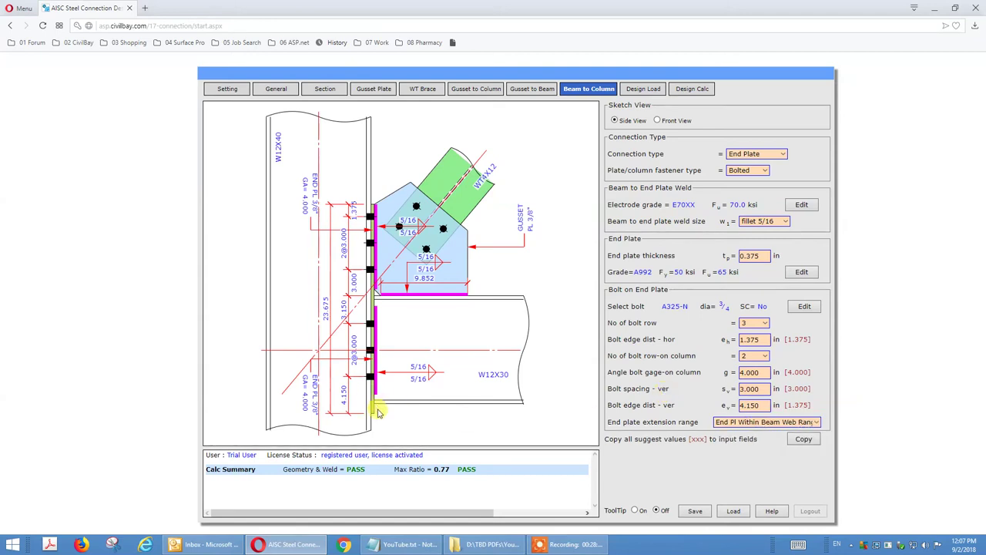
click(771, 423)
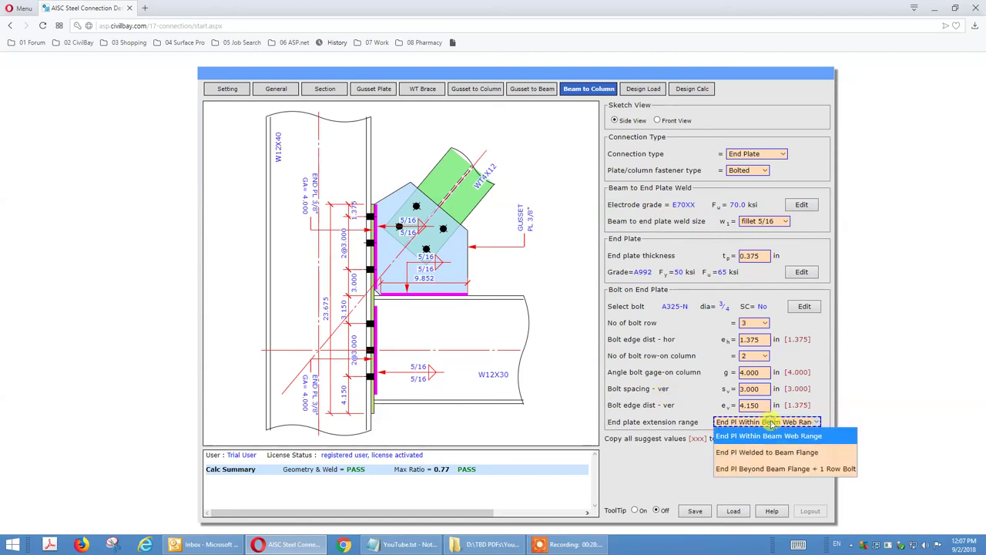
click(672, 396)
click(740, 423)
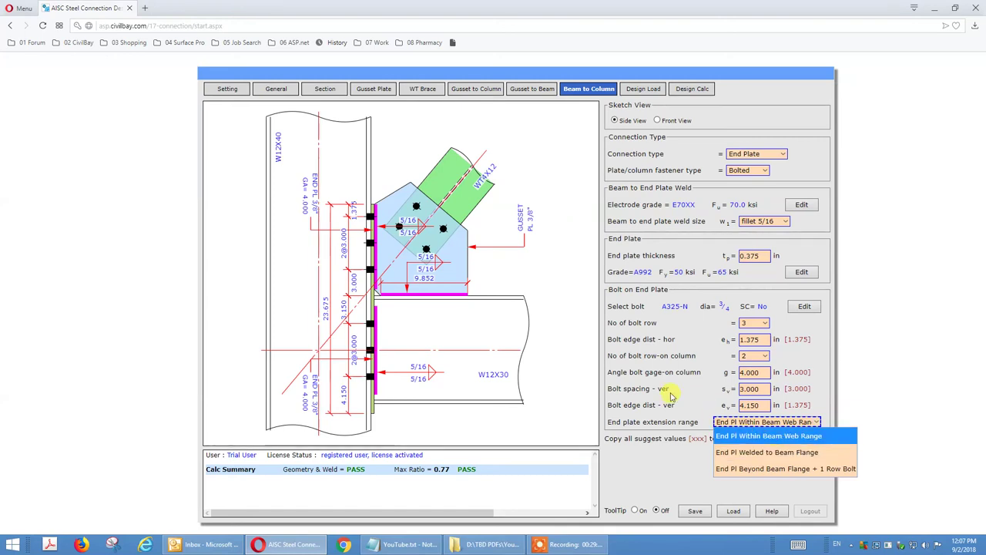
click(738, 424)
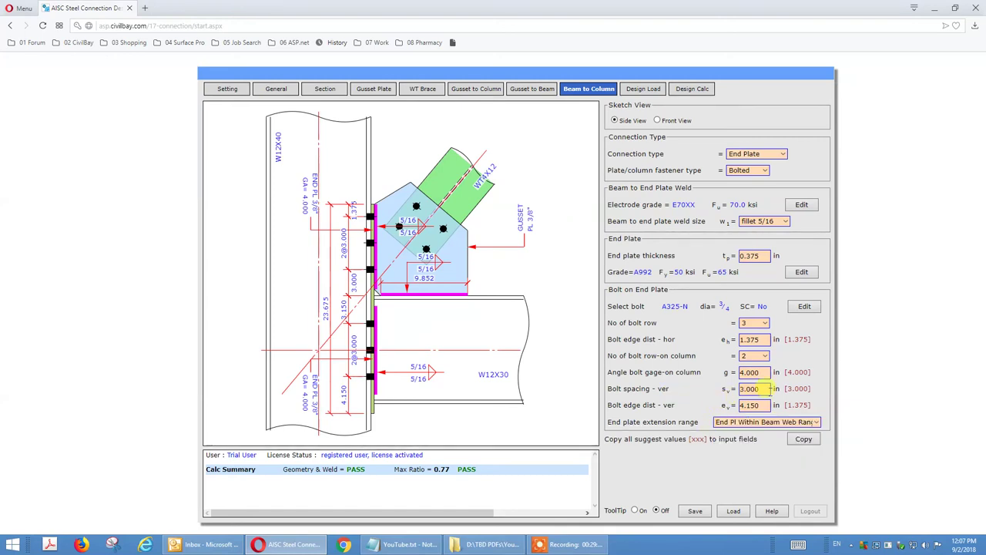
Set the vertical bolt edge distance on the beam-to-column end plate to 1.375 in.
click(761, 408)
click(753, 406)
drag(755, 405, 734, 410)
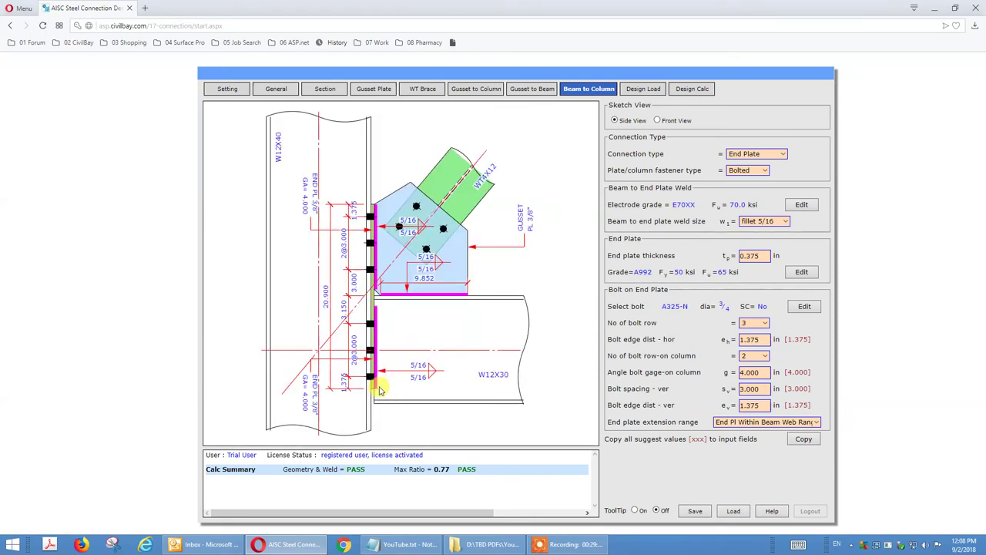
Set the end plate extension range to End Pl Welded to Beam Flange and show the connection in front view.
click(805, 424)
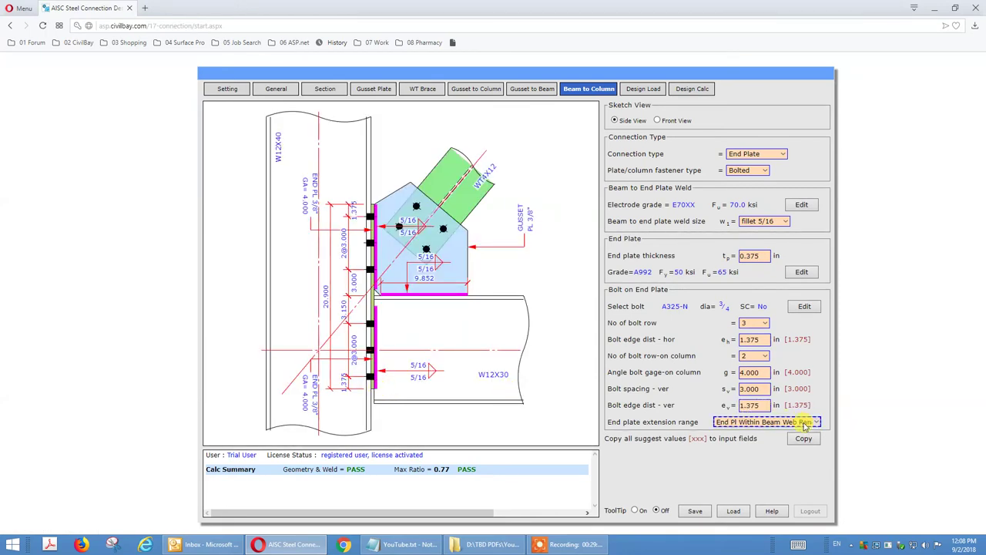
click(804, 424)
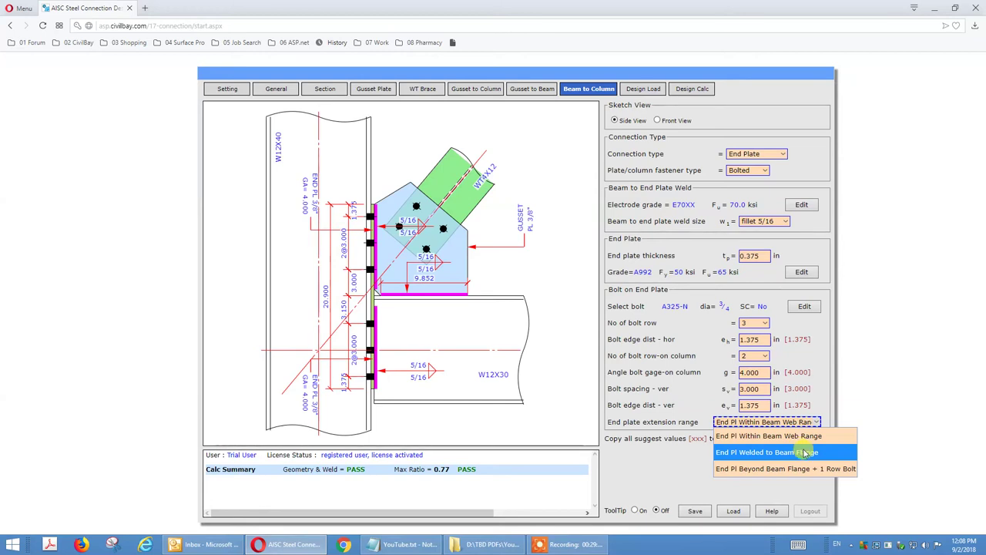
click(805, 452)
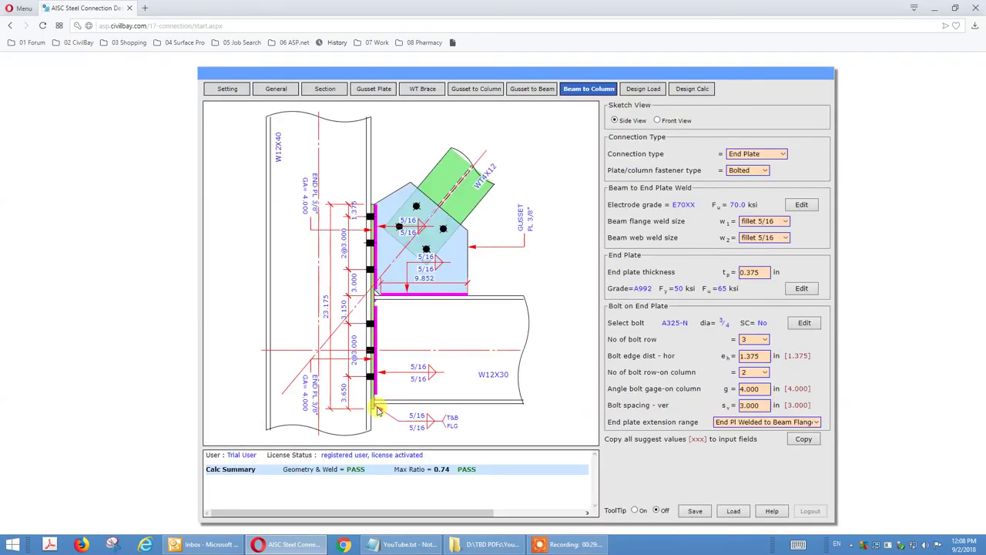
click(659, 121)
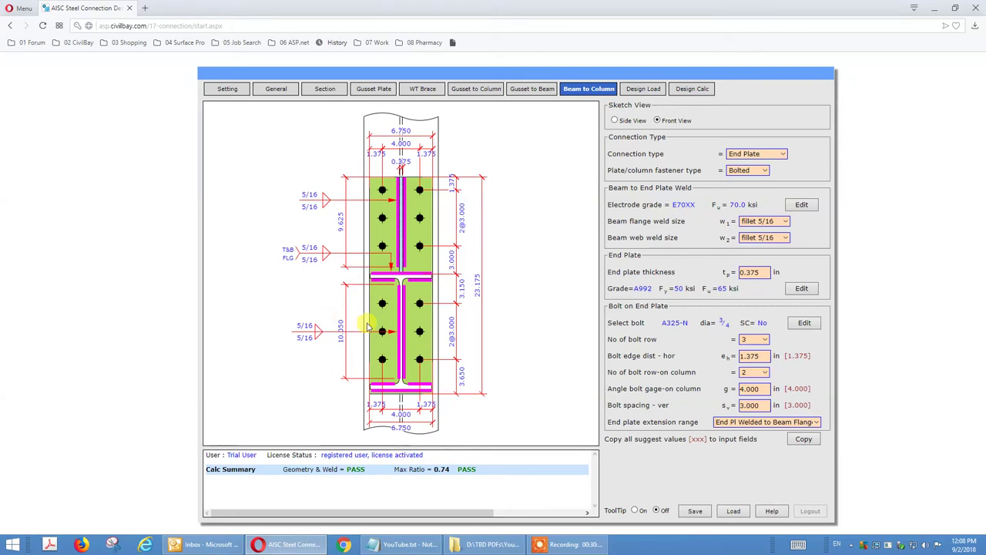
Bring up the design loads and check the design code in the global project settings without changing them.
click(646, 89)
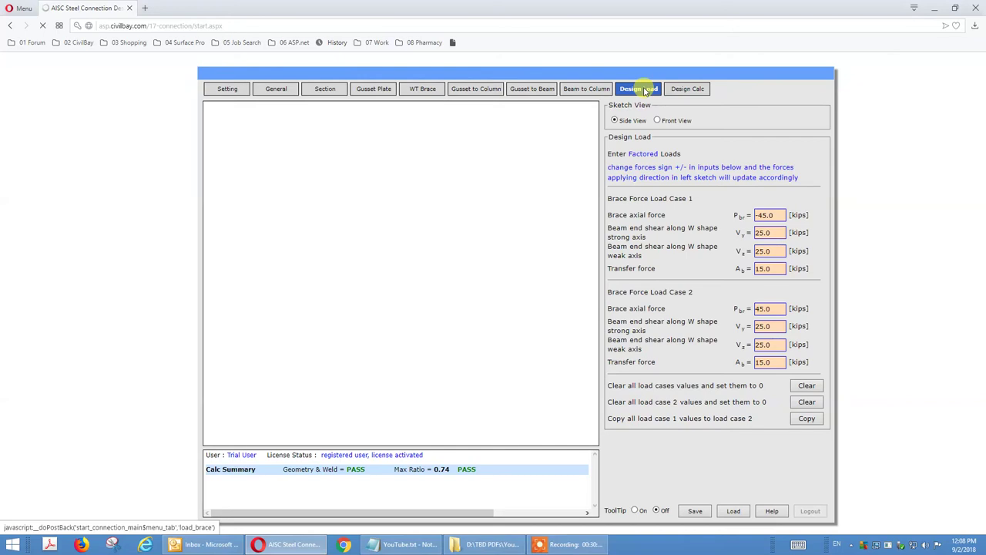
click(644, 91)
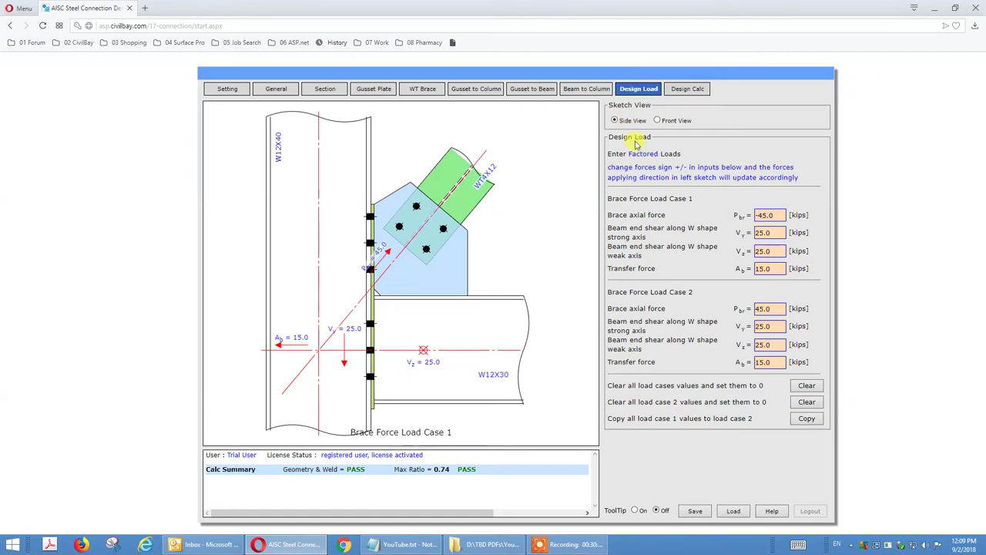
click(230, 90)
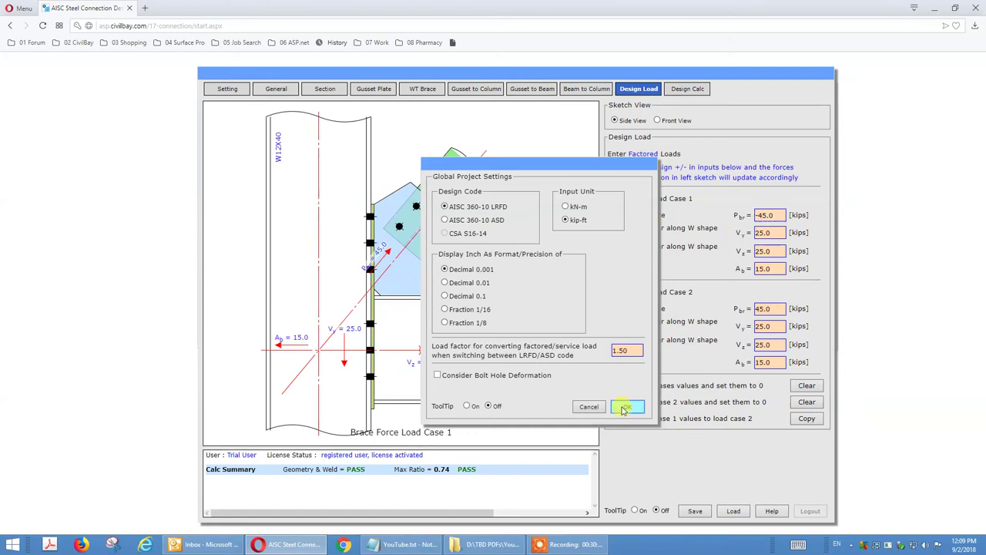
click(589, 407)
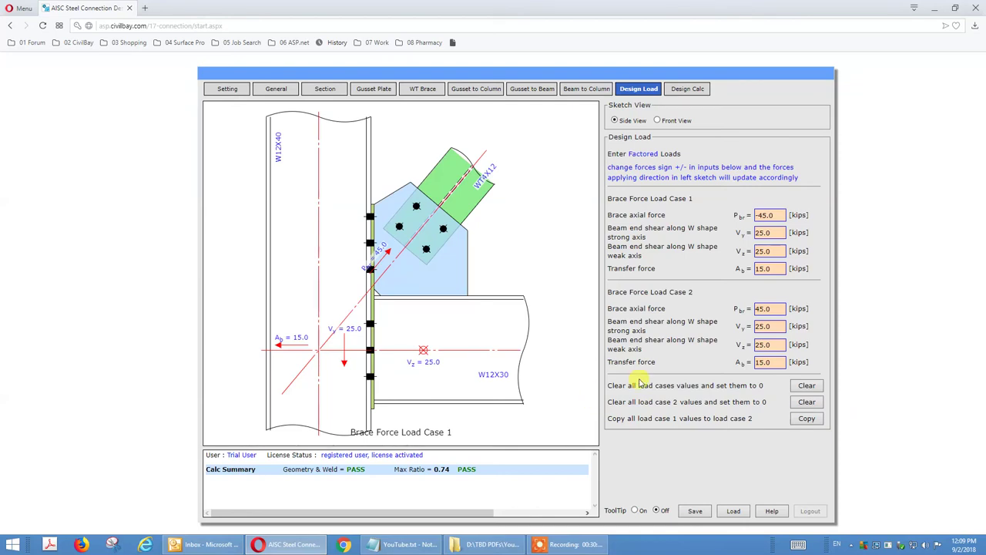
Review load case 1's brace axial force, strong-axis and weak-axis beam end shears, and transfer force against the sketch.
click(769, 215)
click(769, 233)
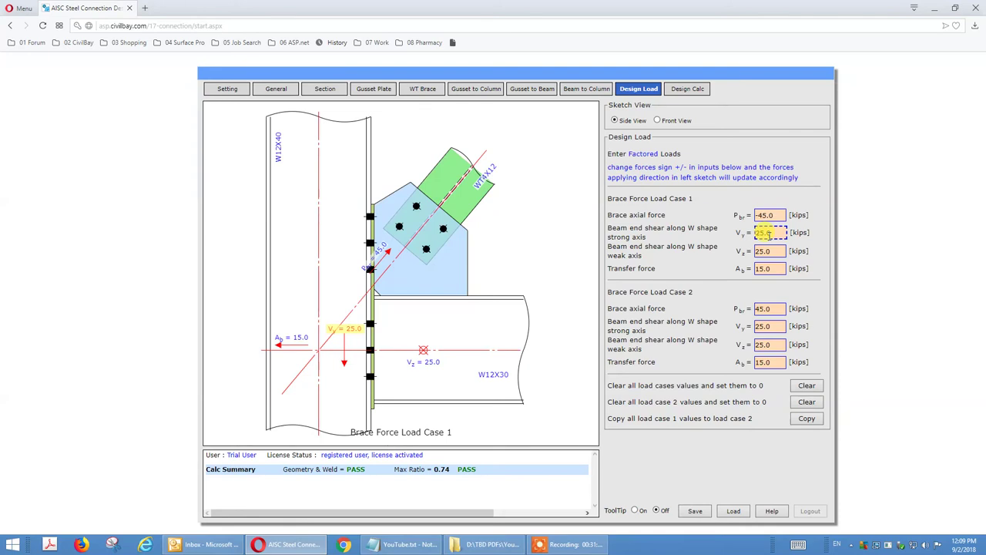
click(768, 246)
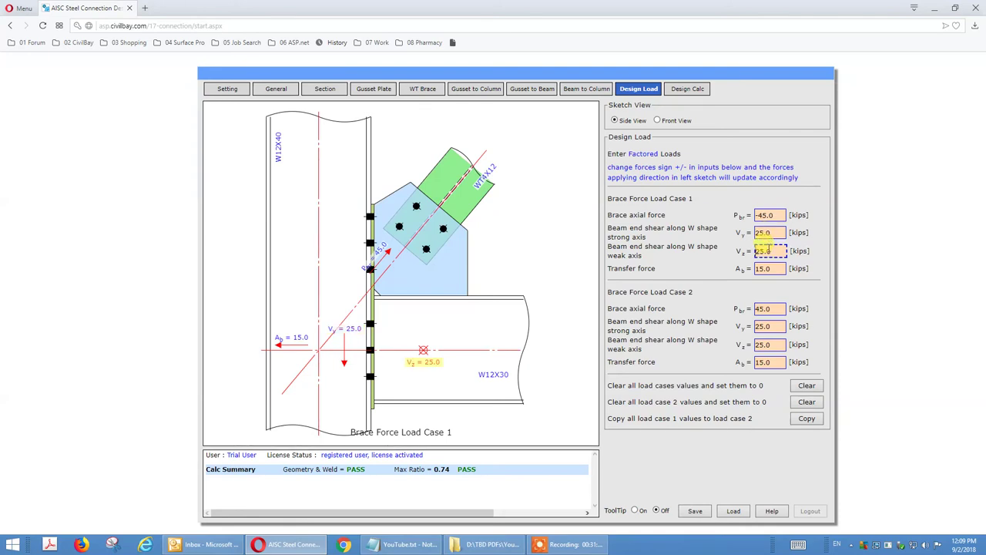
click(767, 266)
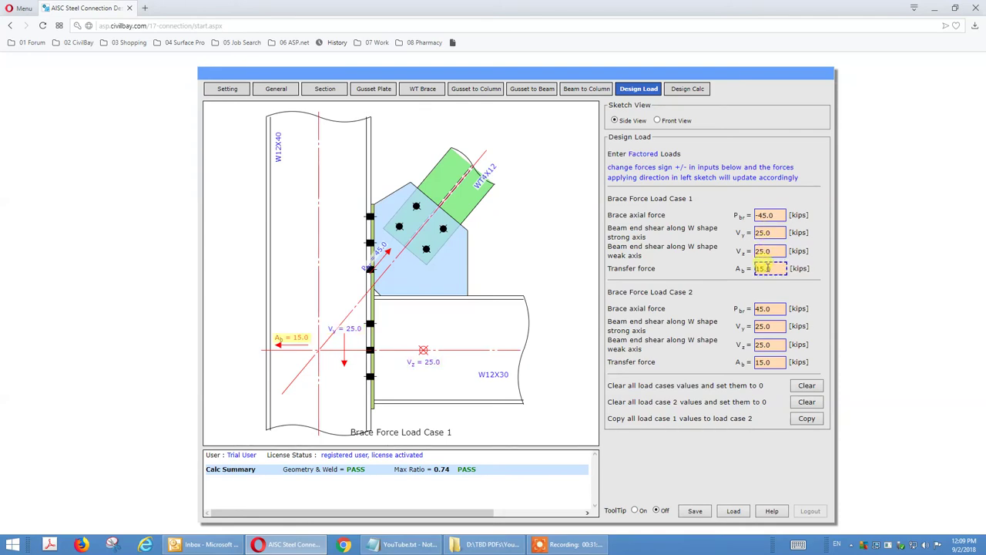
click(714, 275)
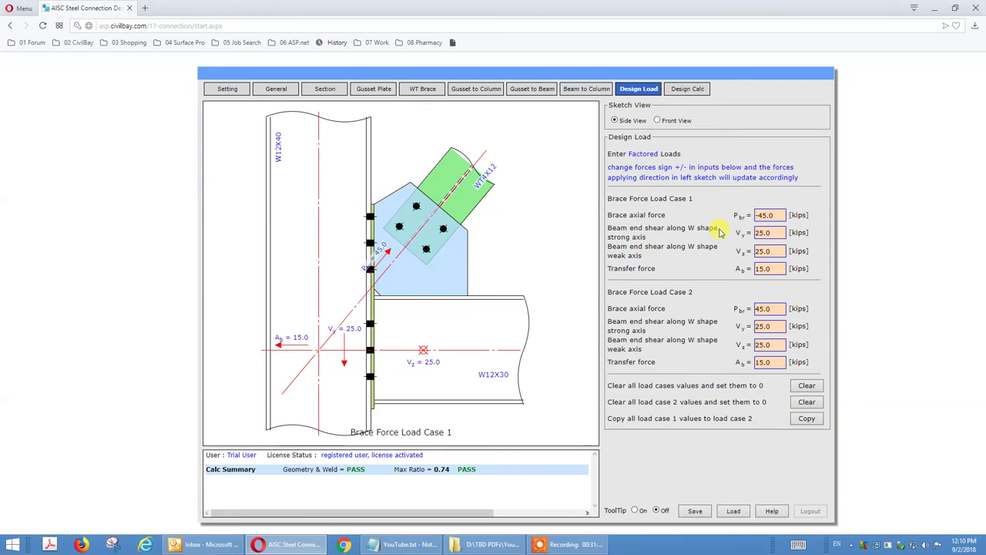
Show all sections of the design calculation and review its side-view and front-view connection sketches.
click(692, 90)
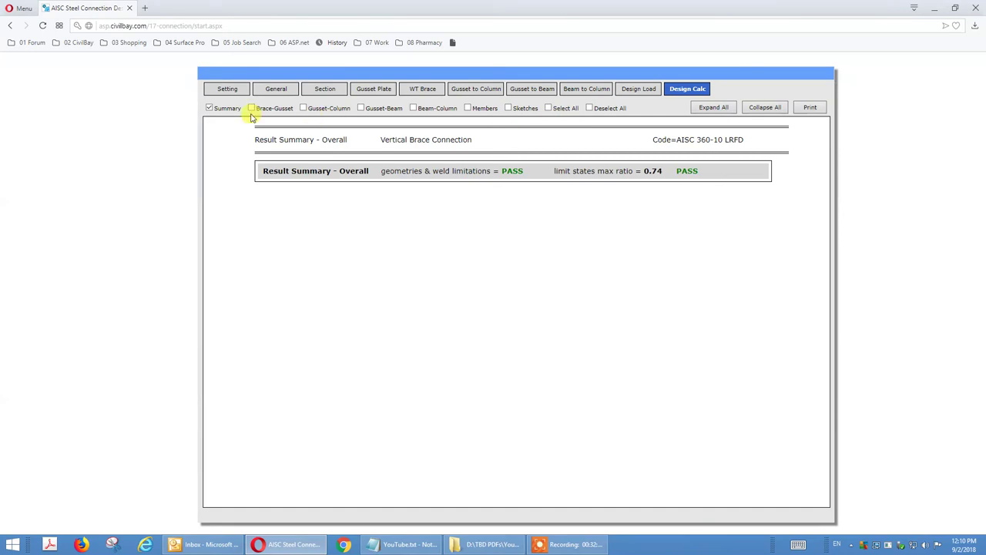
click(558, 110)
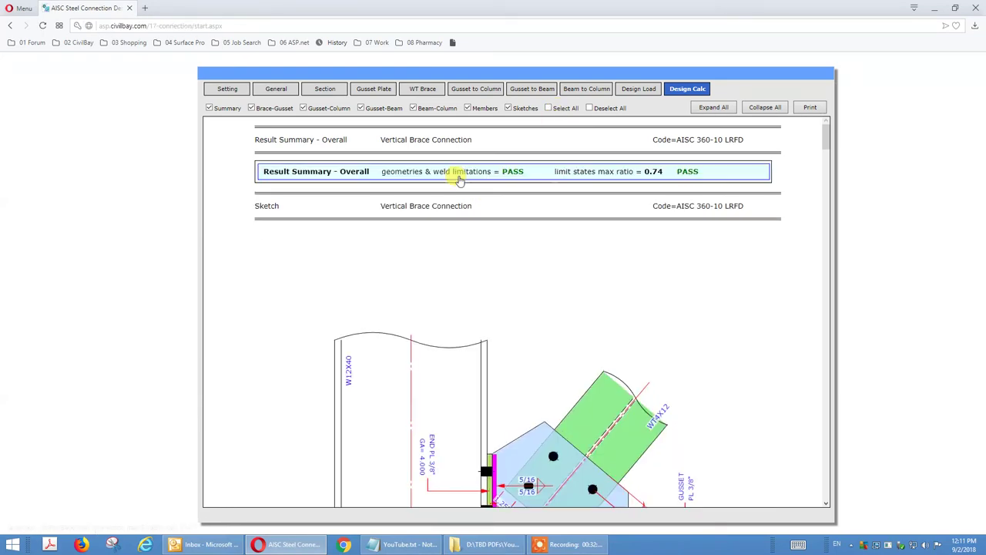
mouse_move(826, 131)
mouse_down()
mouse_move(833, 189)
mouse_move(829, 139)
mouse_up()
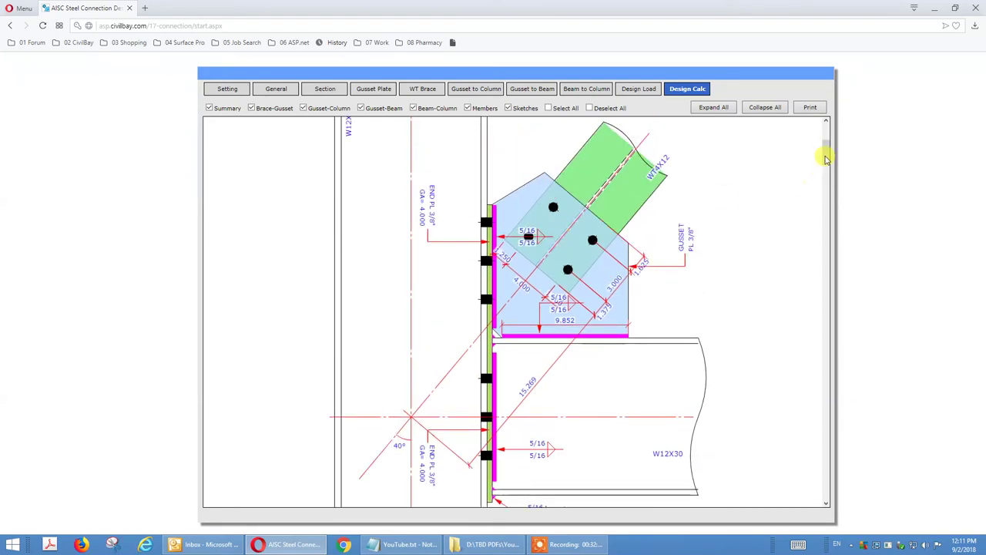
scroll(828, 154, down, 4)
scroll(828, 191, up, 4)
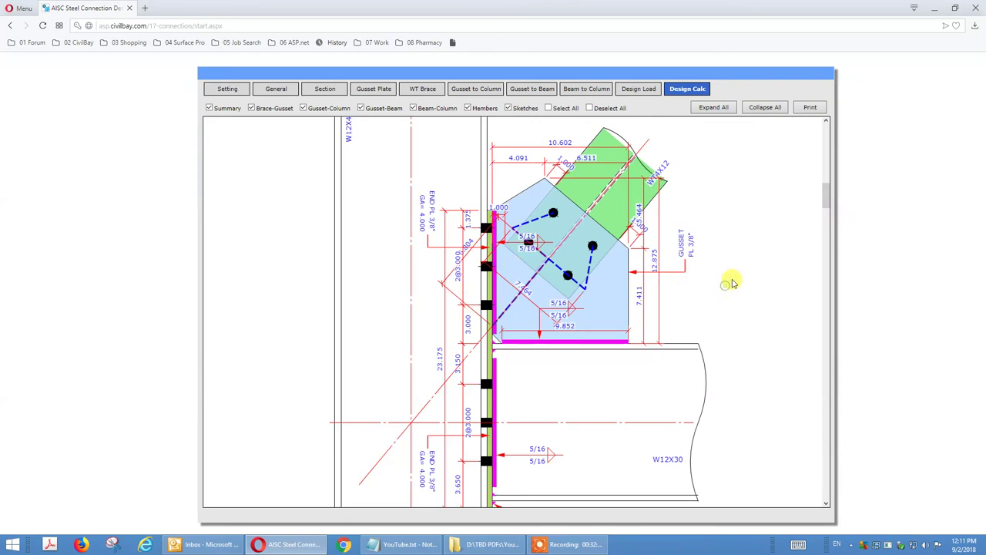
scroll(727, 286, down, 10)
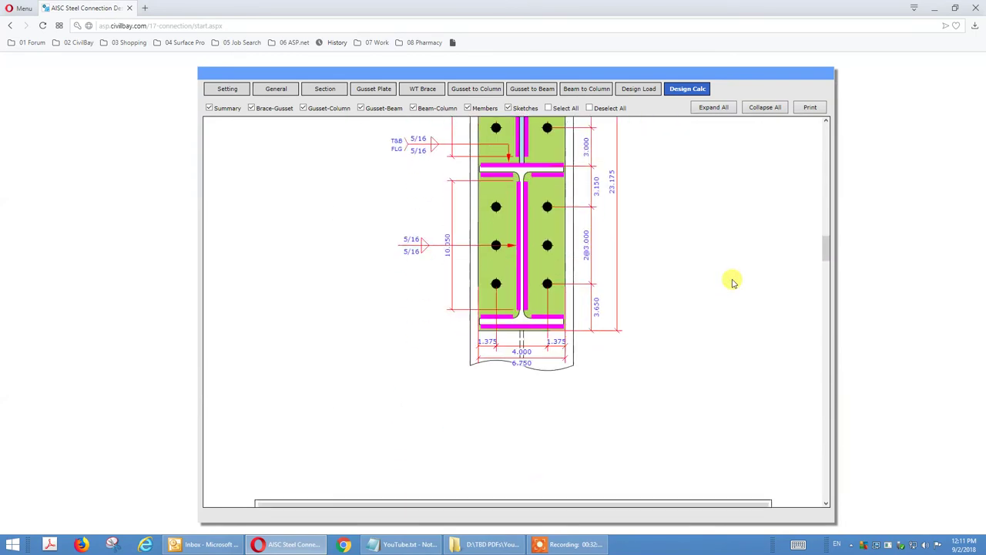
scroll(693, 292, up, 2)
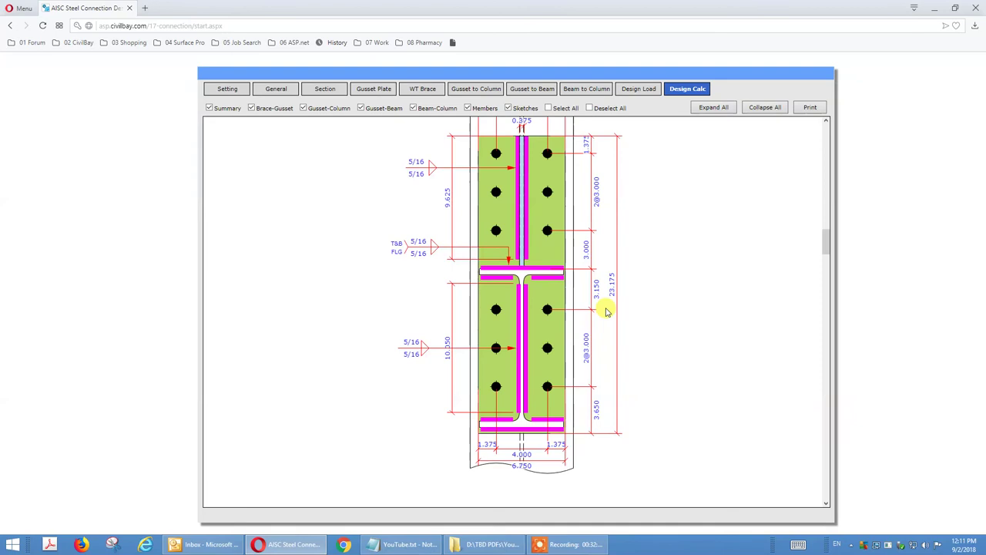
scroll(583, 336, down, 2)
Review the brace-to-gusset and gusset-to-column limit state checks for each brace force load case and compare them with the connection sketch.
scroll(583, 338, down, 15)
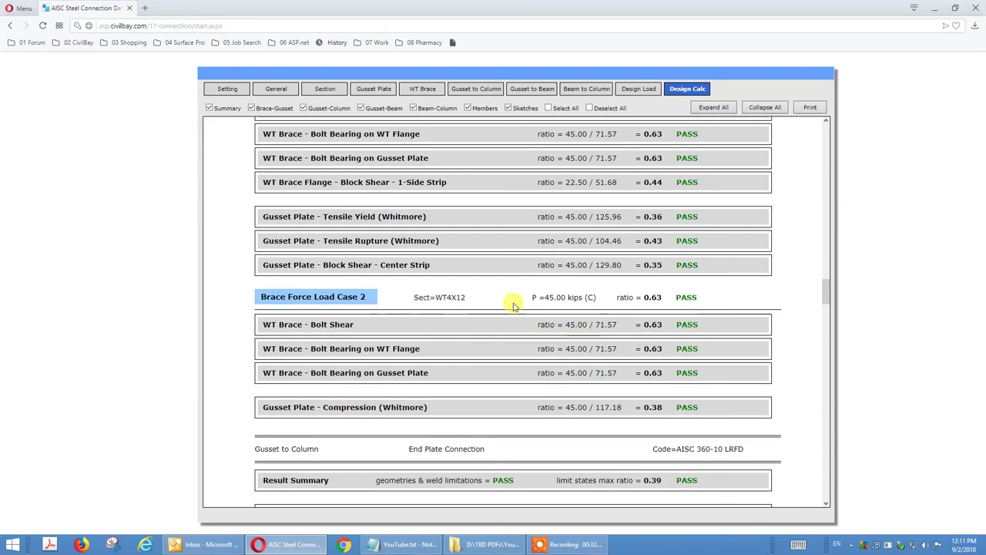
scroll(398, 299, up, 4)
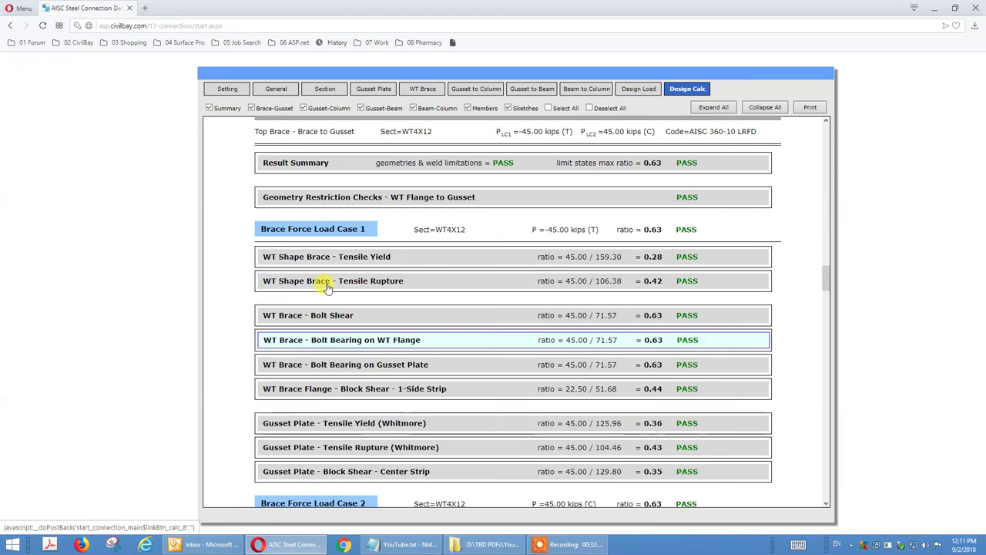
scroll(327, 287, down, 8)
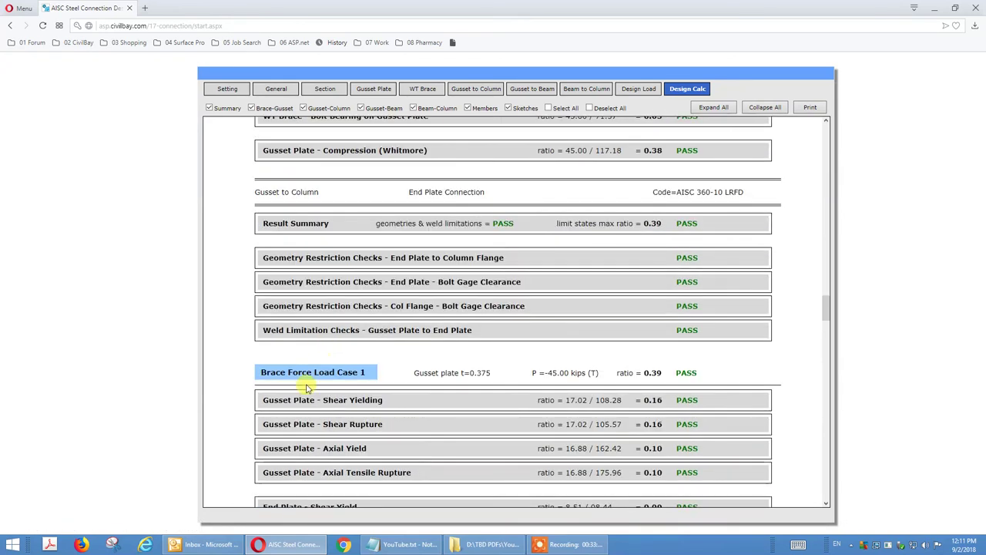
scroll(386, 398, down, 8)
scroll(407, 362, up, 5)
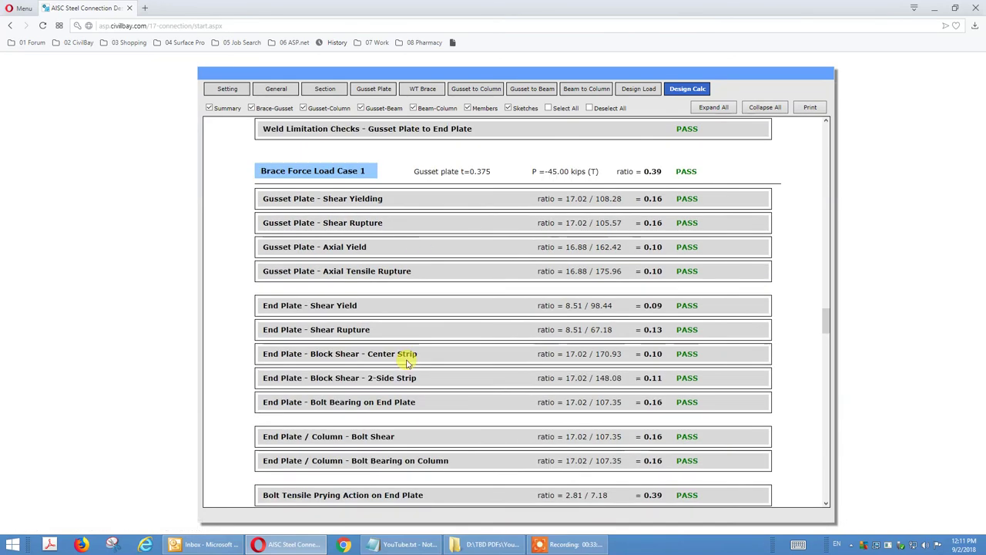
scroll(408, 362, up, 15)
scroll(412, 362, up, 5)
scroll(412, 362, down, 3)
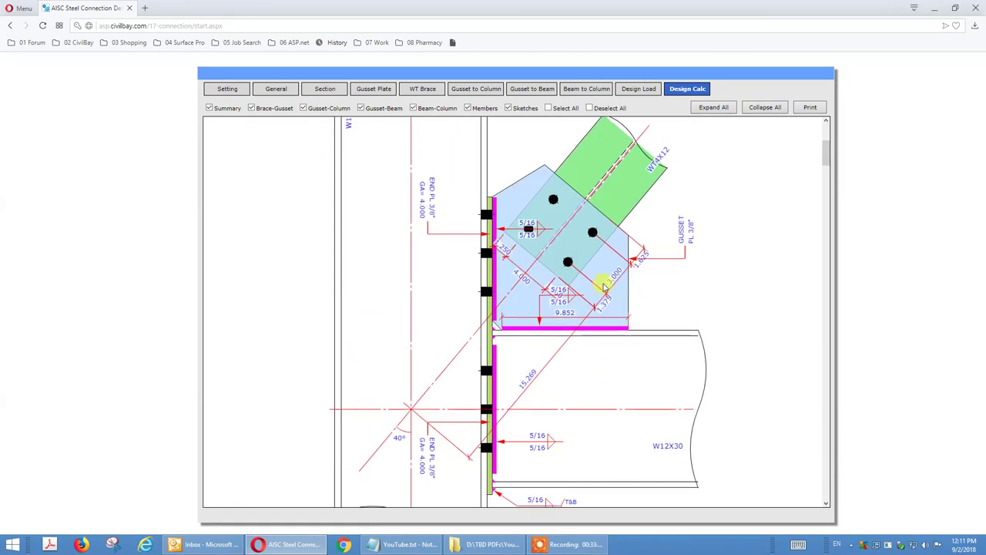
scroll(605, 287, up, 3)
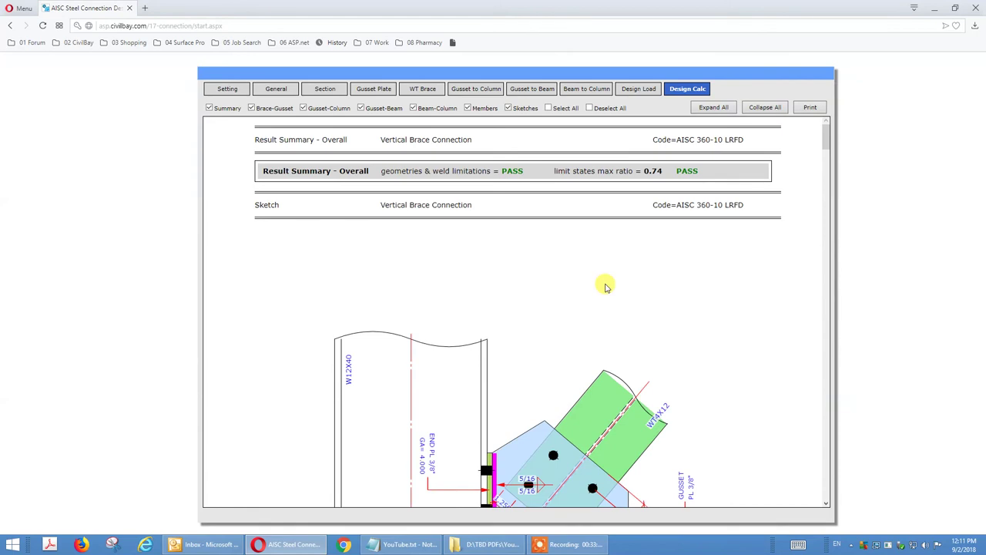
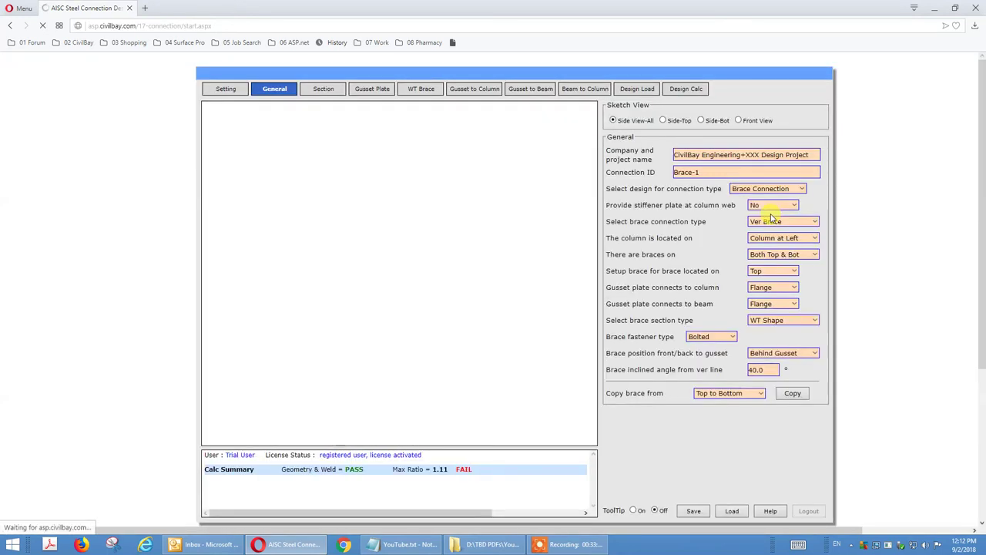
Show the top-and-bottom brace connection's design calculation with all sections selected and expanded, and review its result summary, sketches and detailed checks.
click(770, 218)
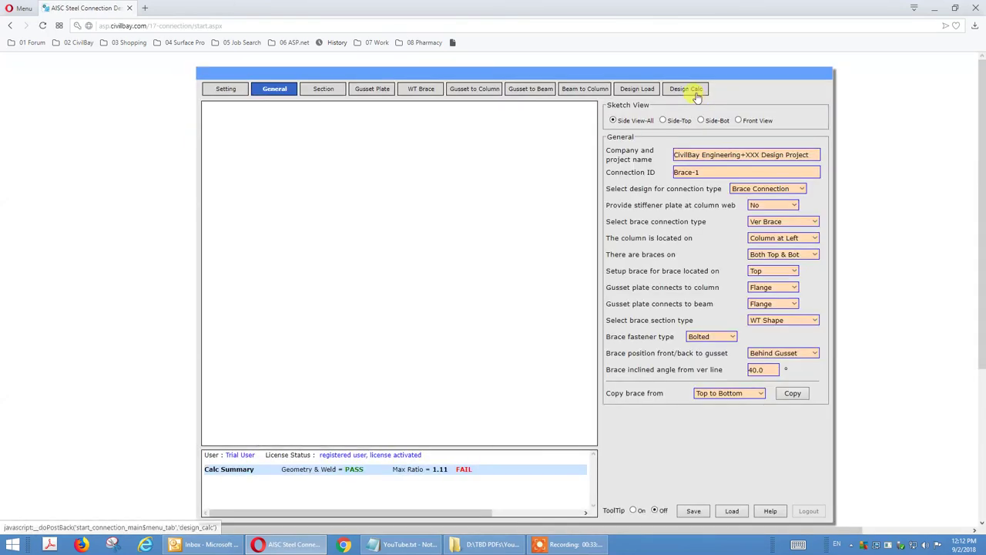
click(697, 94)
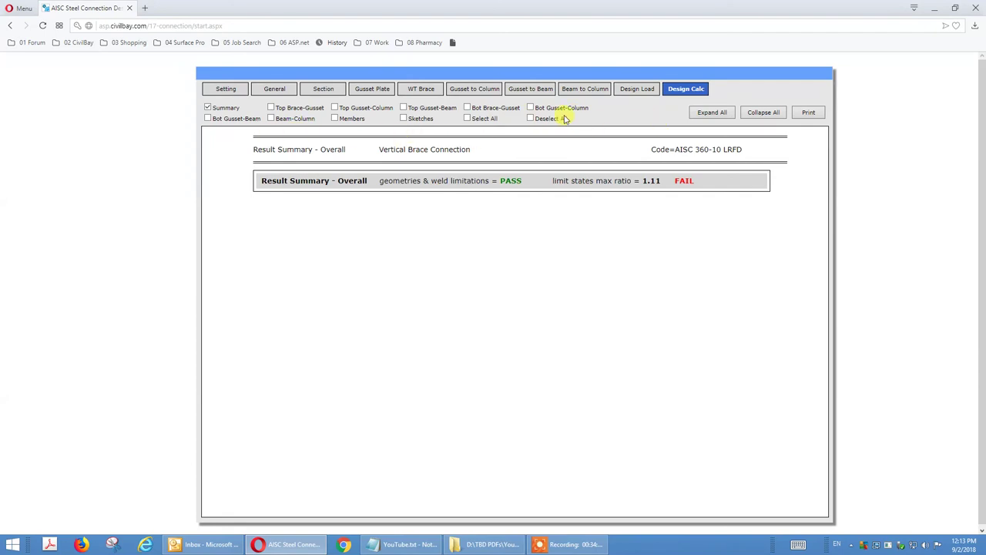
click(475, 121)
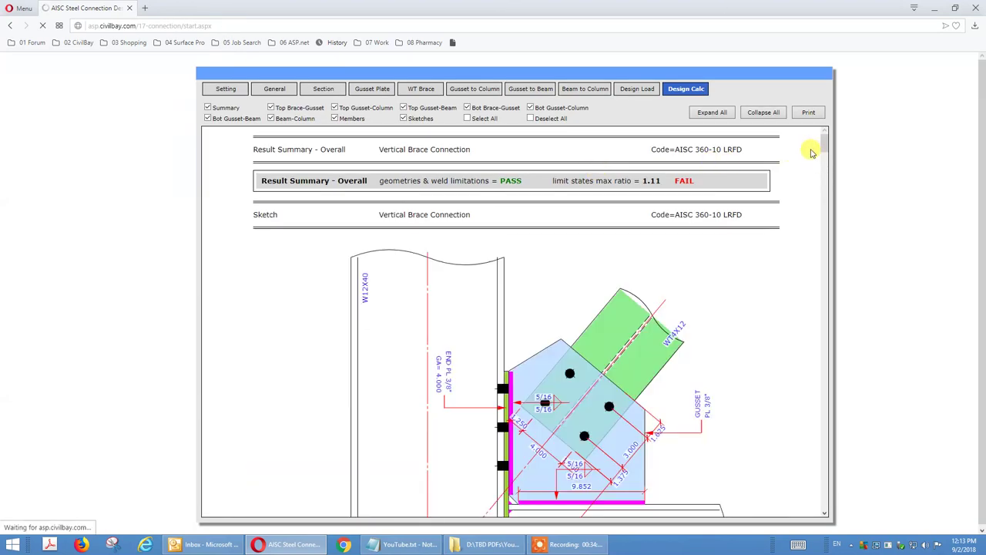
click(712, 113)
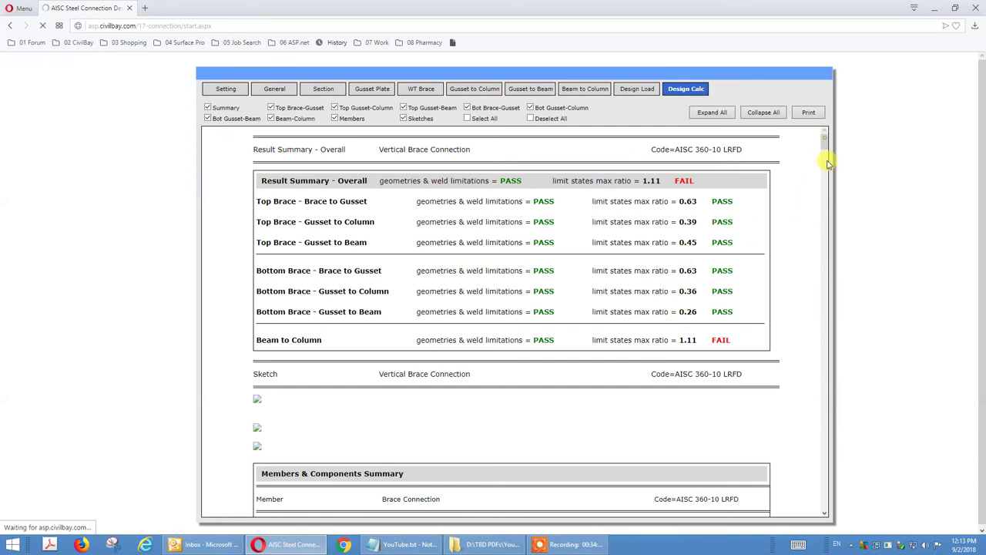
drag(829, 164, 830, 136)
scroll(759, 231, down, 1)
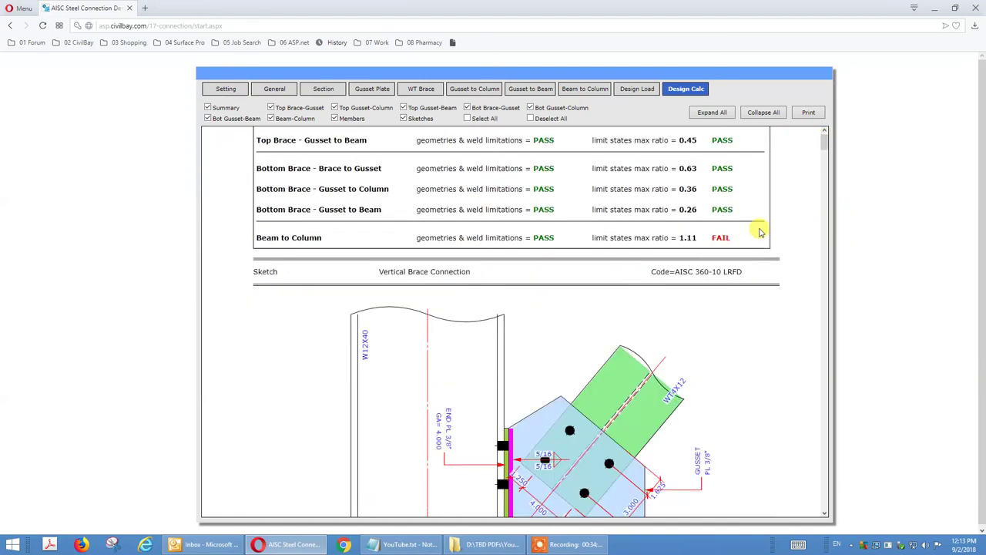
scroll(759, 231, down, 10)
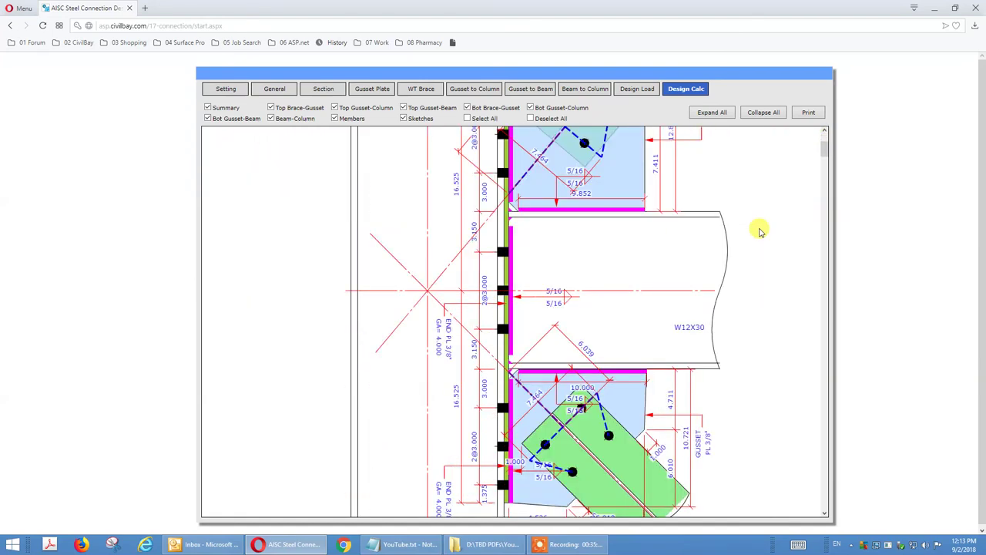
scroll(759, 232, down, 10)
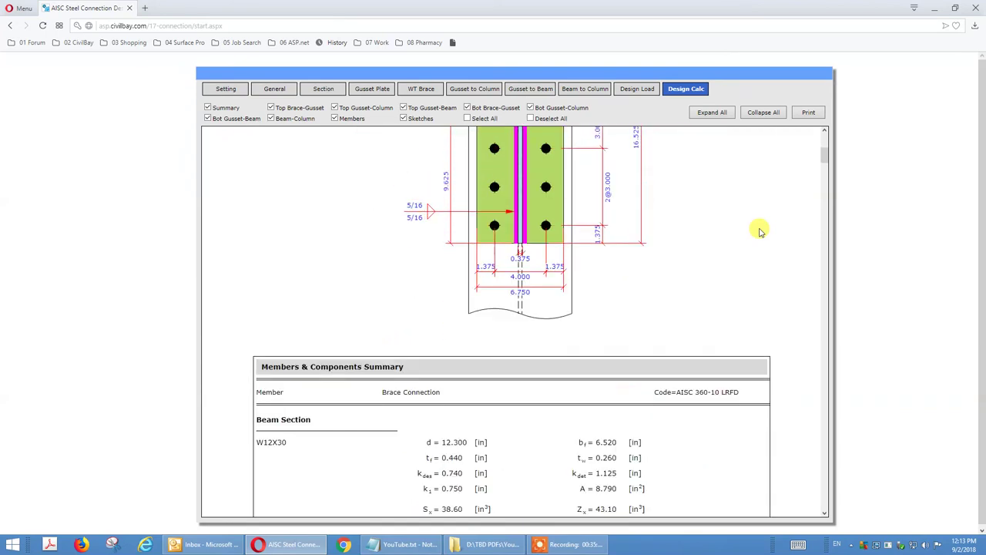
scroll(759, 231, down, 10)
drag(825, 175, 828, 279)
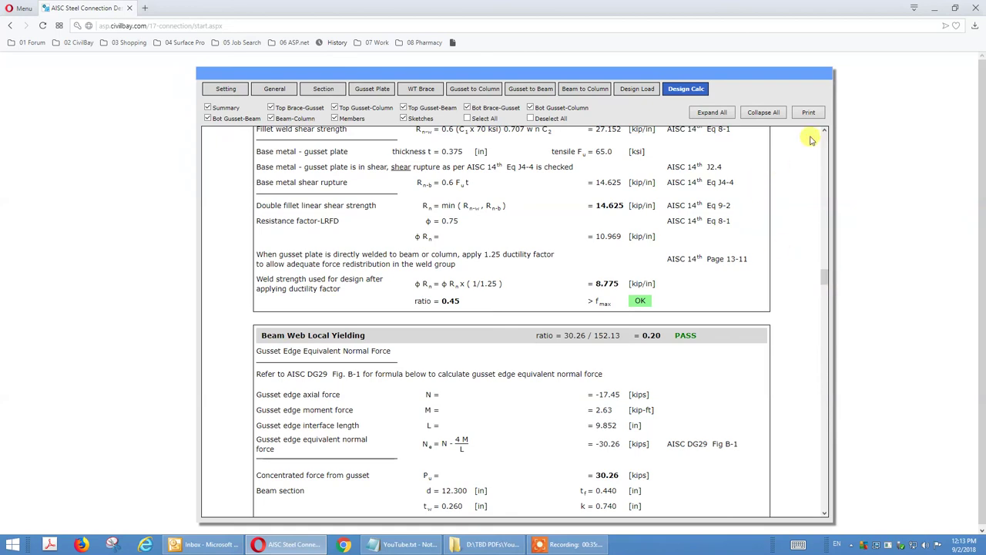
Generate the printable report of the design calculation in a separate maximized window and review its overall result summary.
click(808, 112)
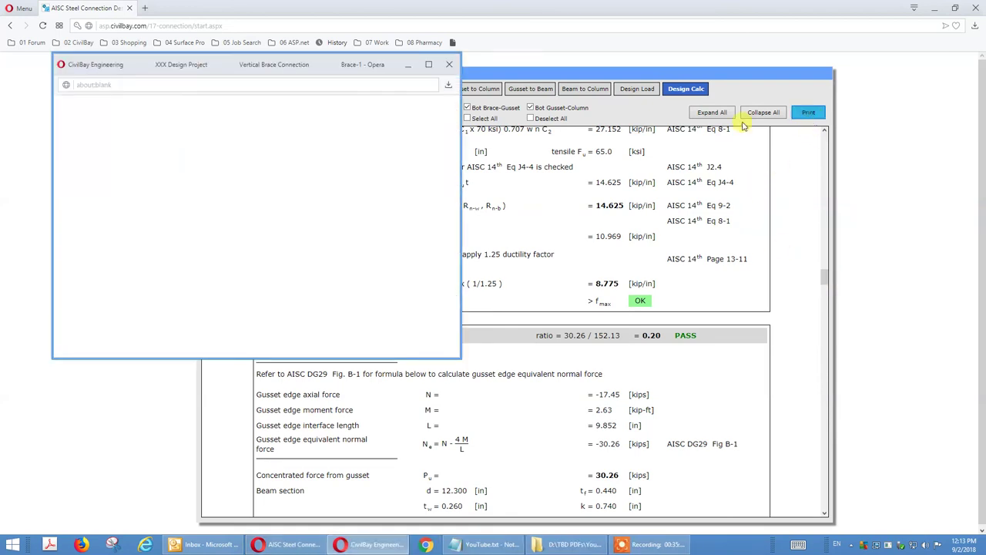
click(428, 68)
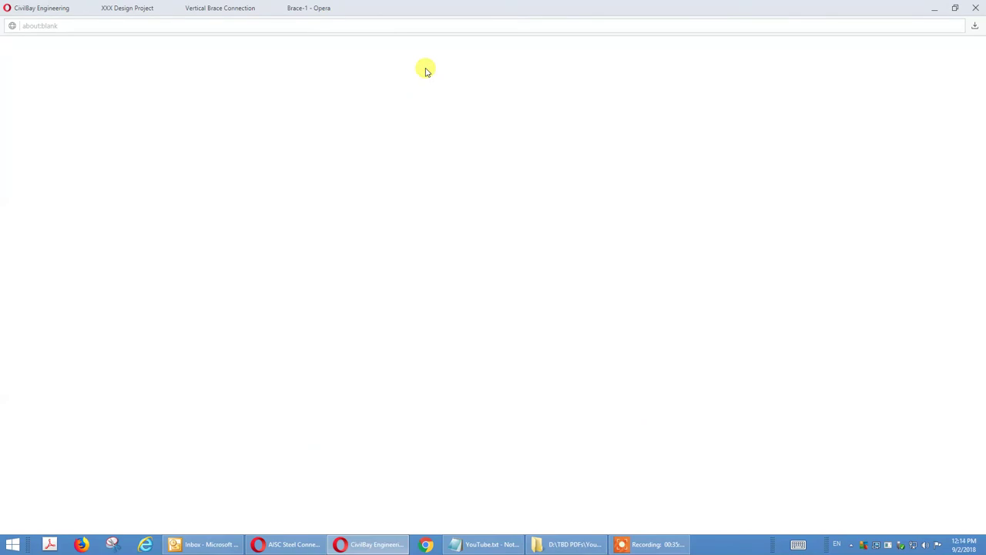
click(792, 136)
scroll(802, 131, down, 3)
scroll(804, 127, up, 3)
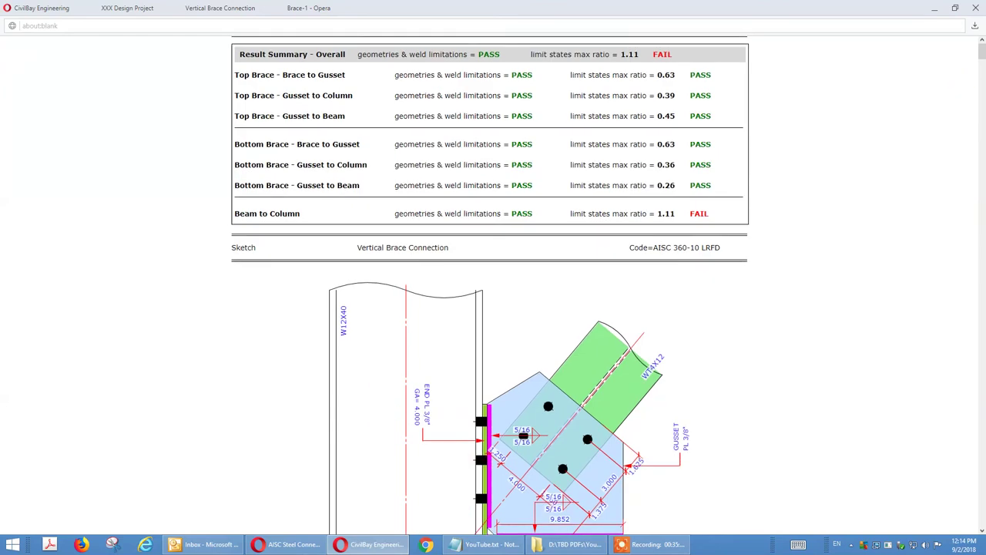
mouse_move(979, 51)
mouse_down()
mouse_move(982, 88)
mouse_move(979, 52)
mouse_up()
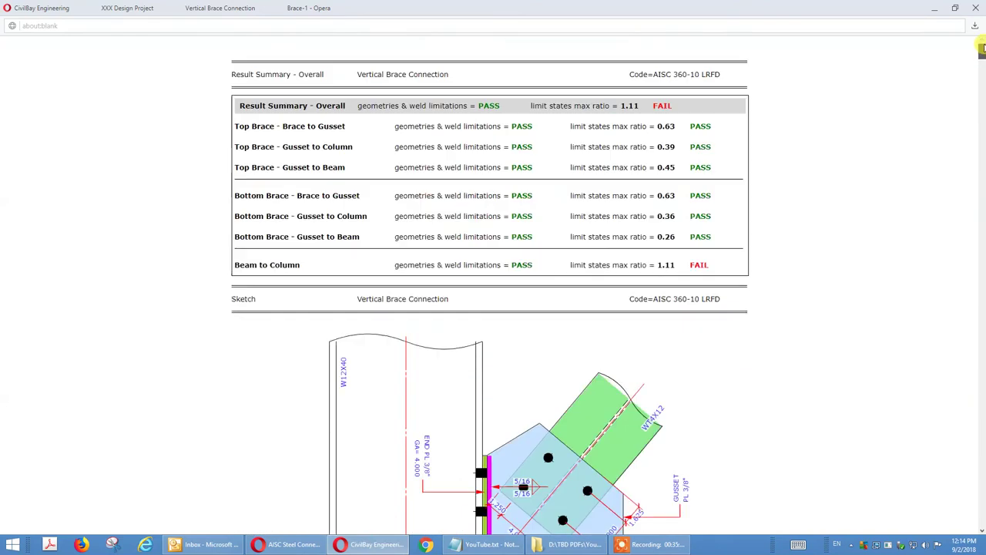
right_click(891, 80)
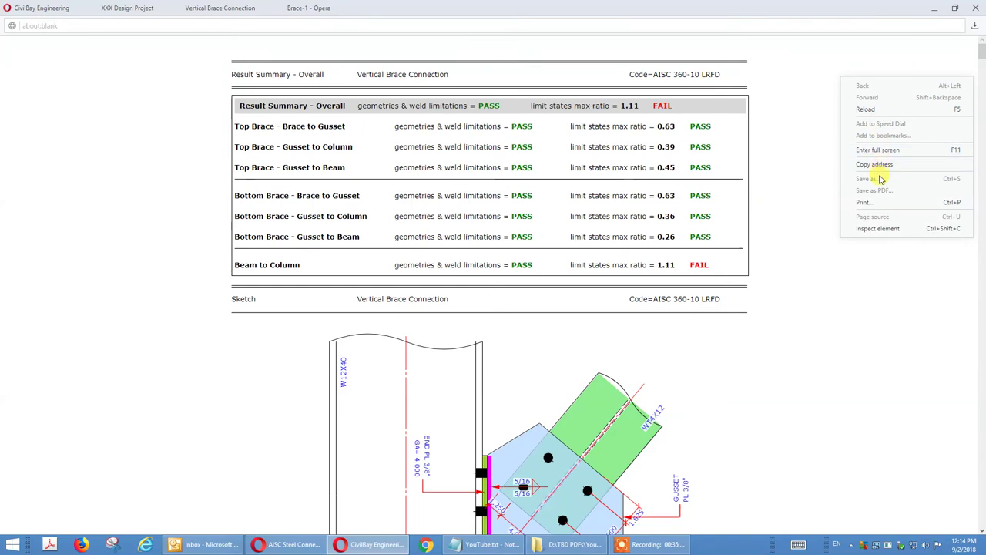
click(819, 165)
right_click(784, 135)
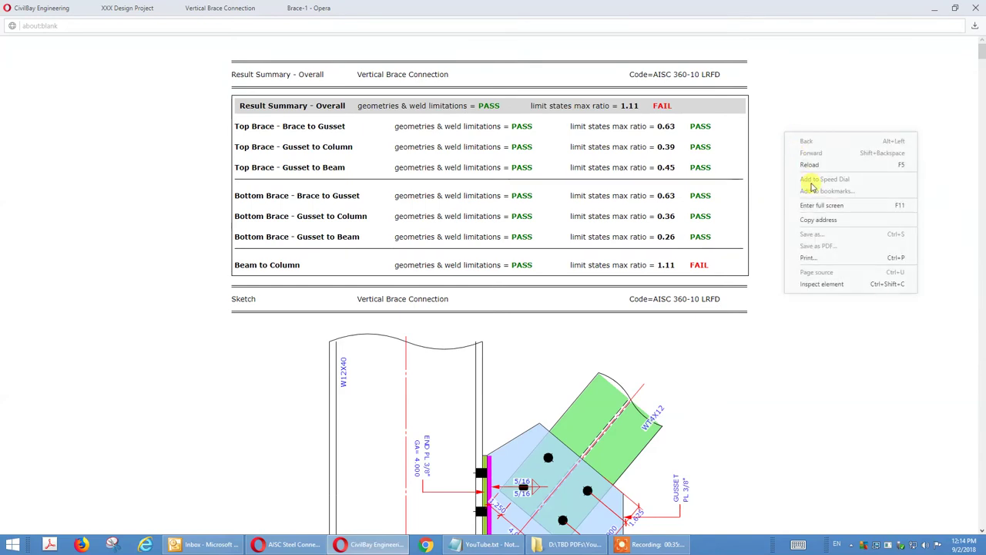
click(815, 99)
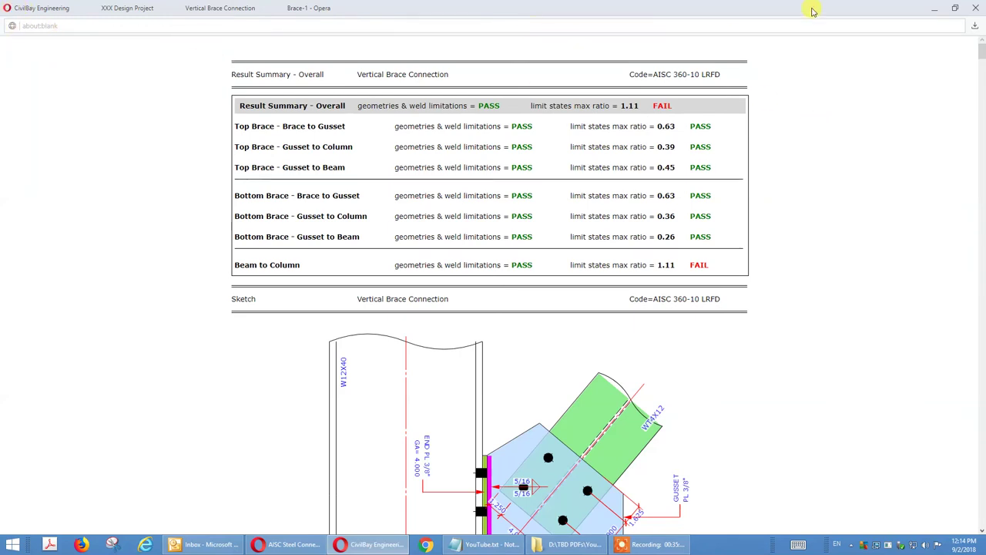
right_click(801, 104)
click(837, 331)
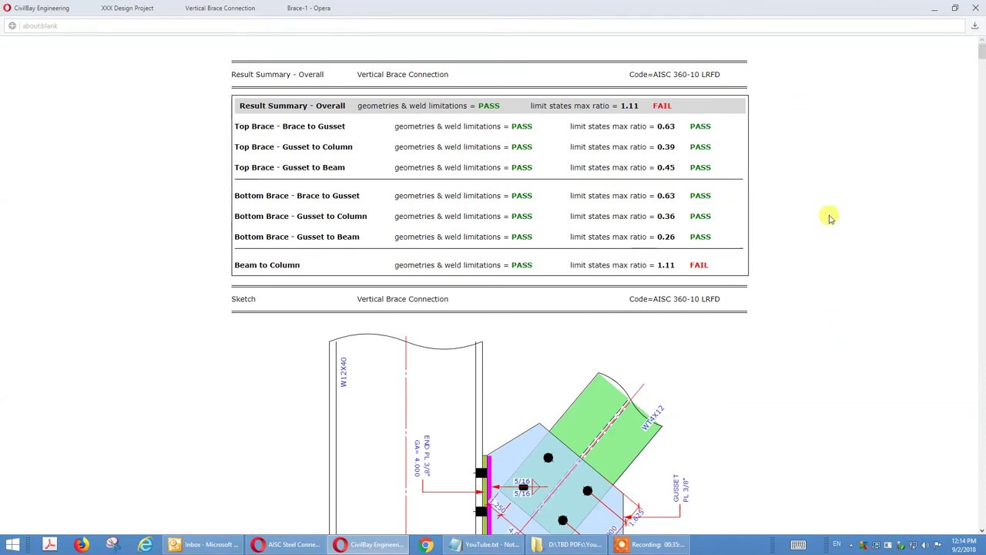
Bring up the print settings for the calculation report with more options shown and include background graphics.
scroll(840, 199, down, 4)
scroll(840, 199, down, 10)
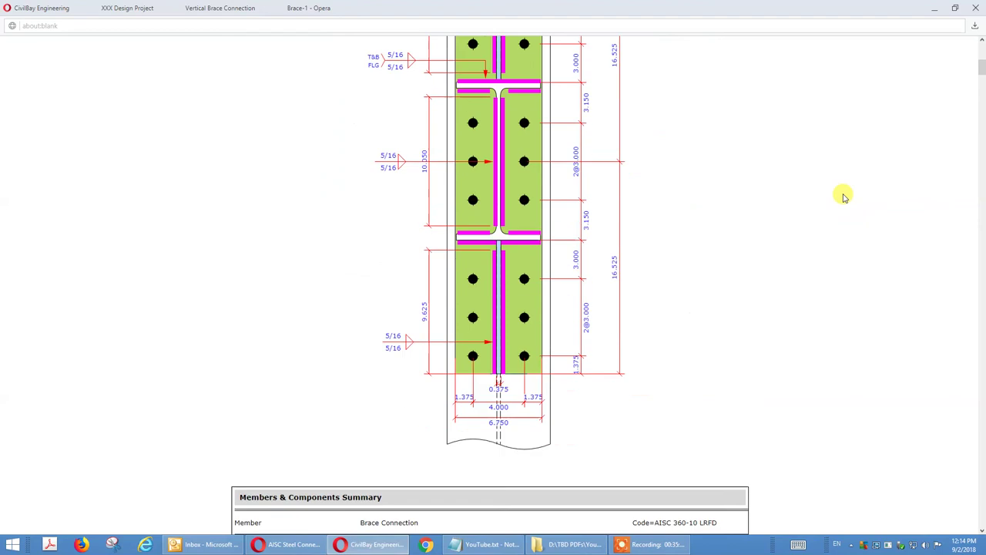
scroll(845, 204, down, 2)
right_click(826, 267)
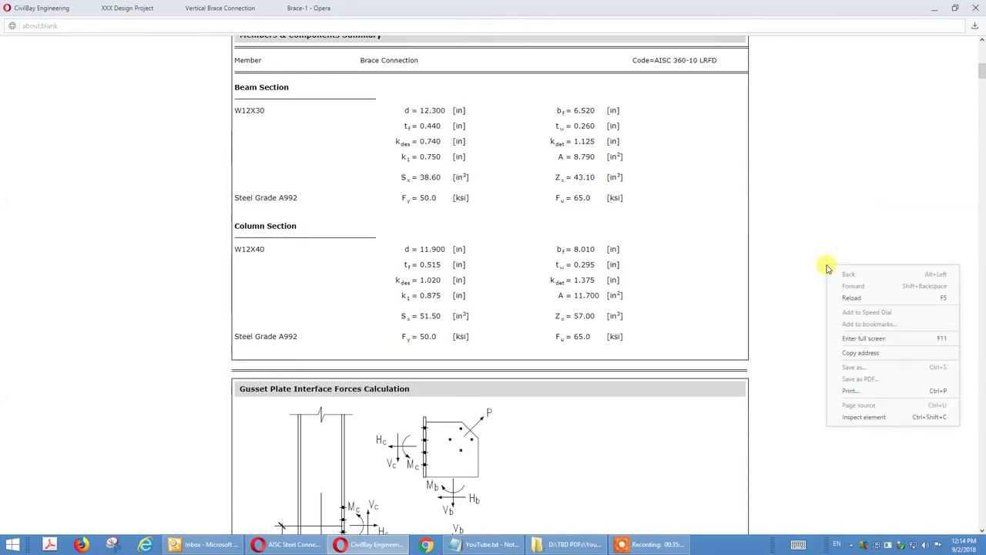
click(847, 393)
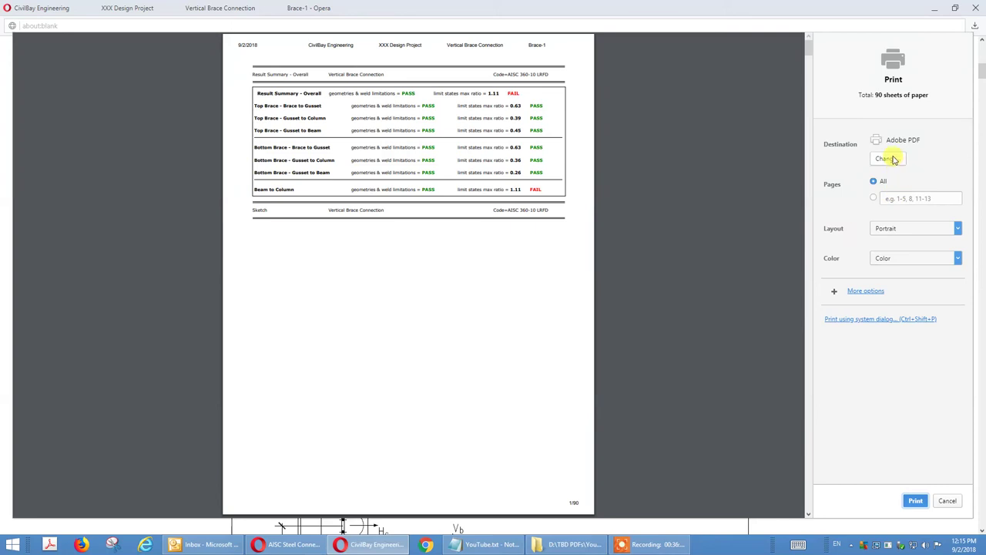
click(865, 293)
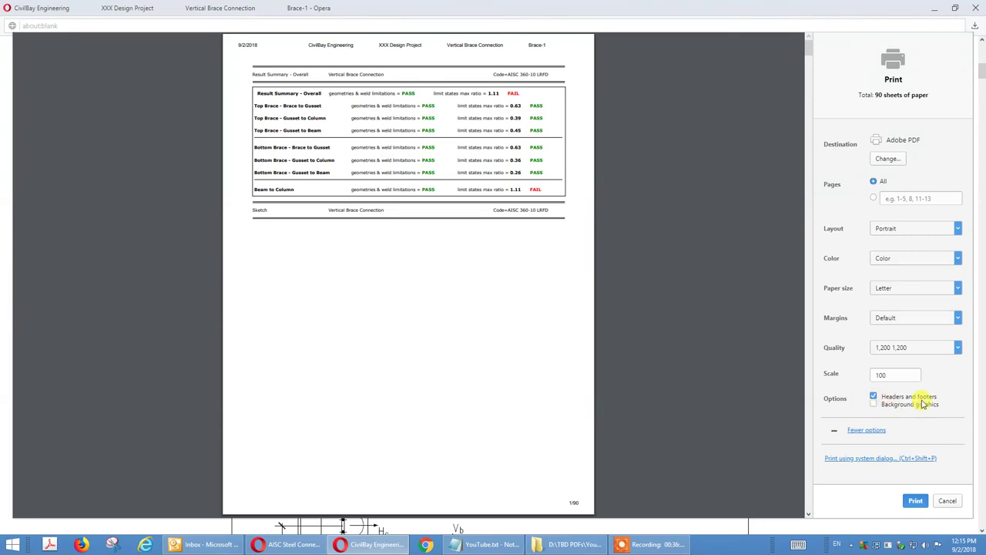
click(874, 405)
mouse_move(806, 48)
mouse_down()
mouse_move(808, 71)
mouse_move(813, 46)
mouse_up()
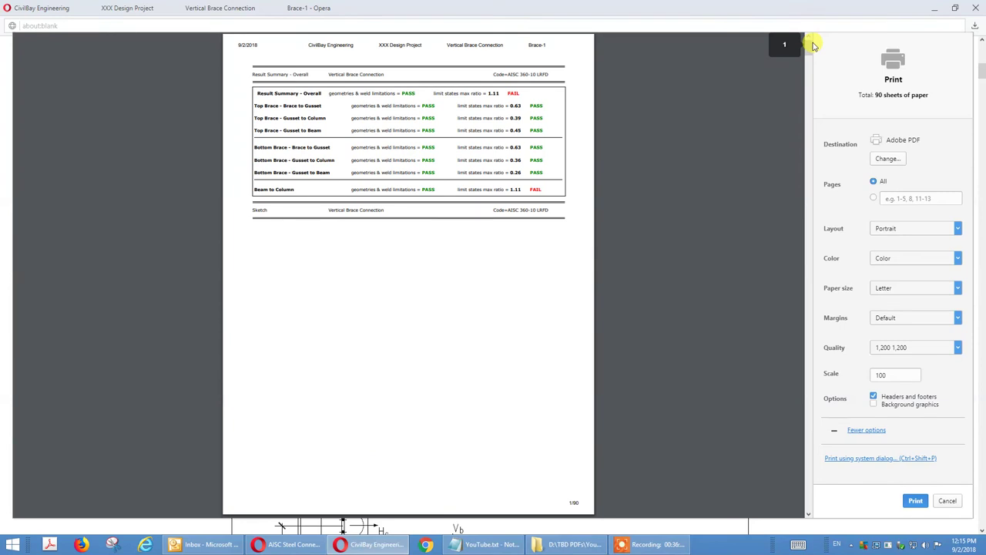
click(873, 406)
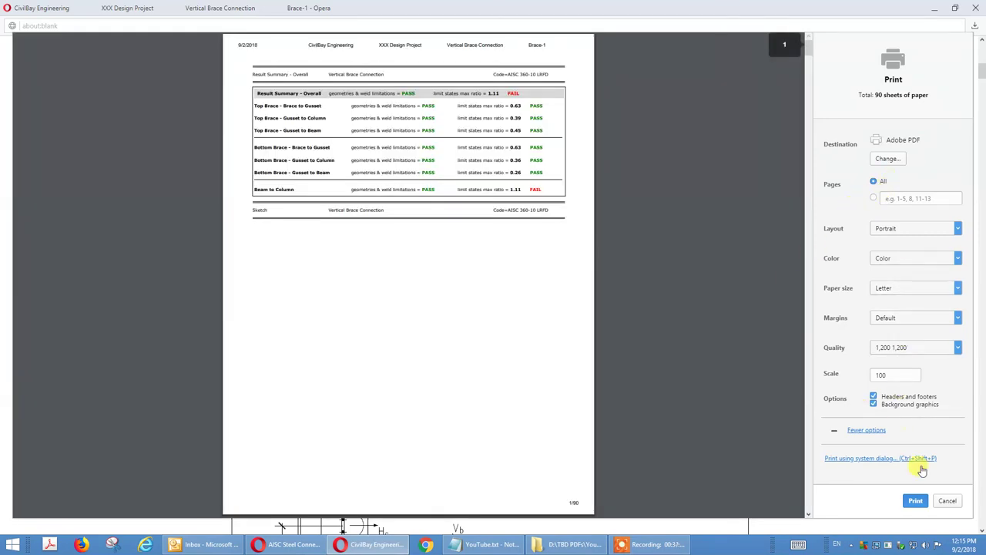
Print the full calculation report to Adobe PDF and bring forward the dialog for saving the PDF file.
click(916, 501)
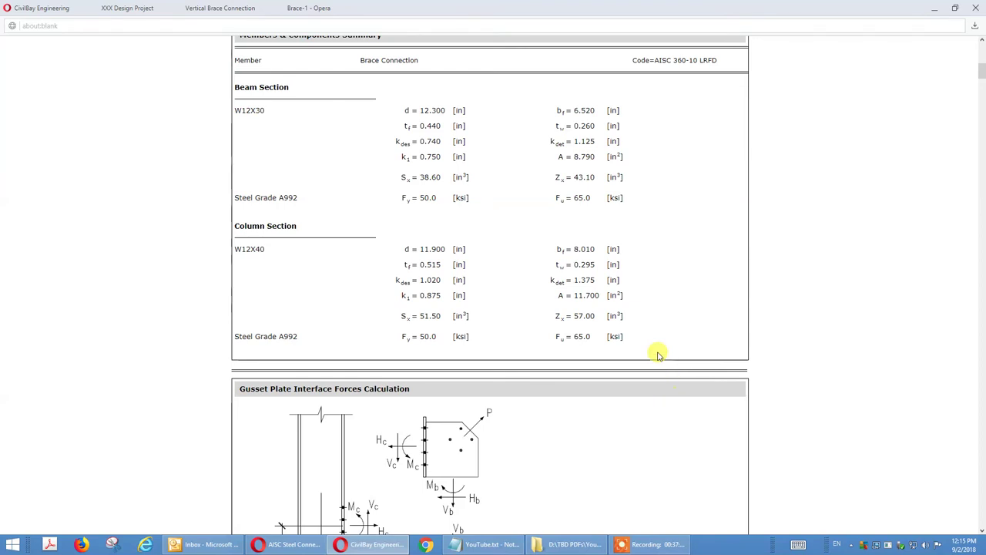
click(937, 7)
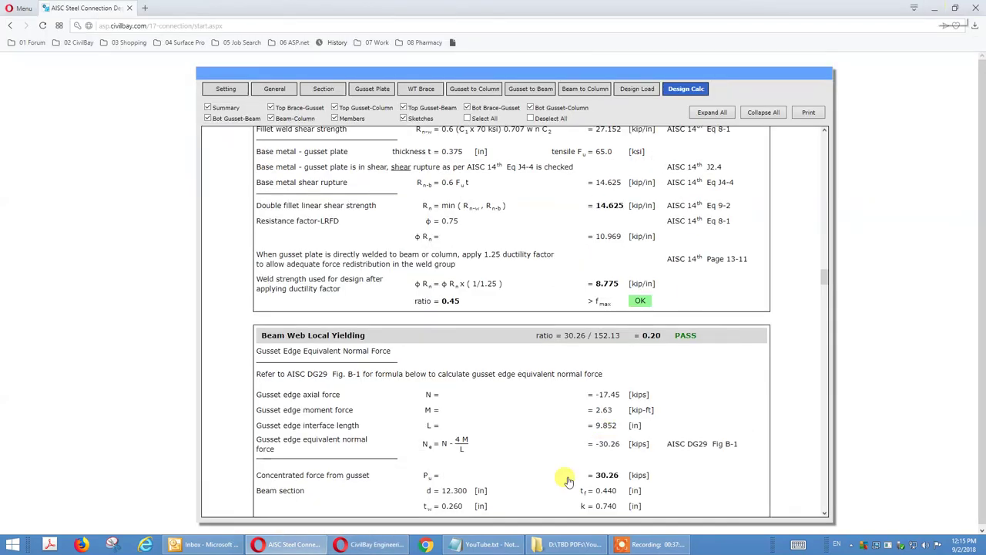
click(378, 544)
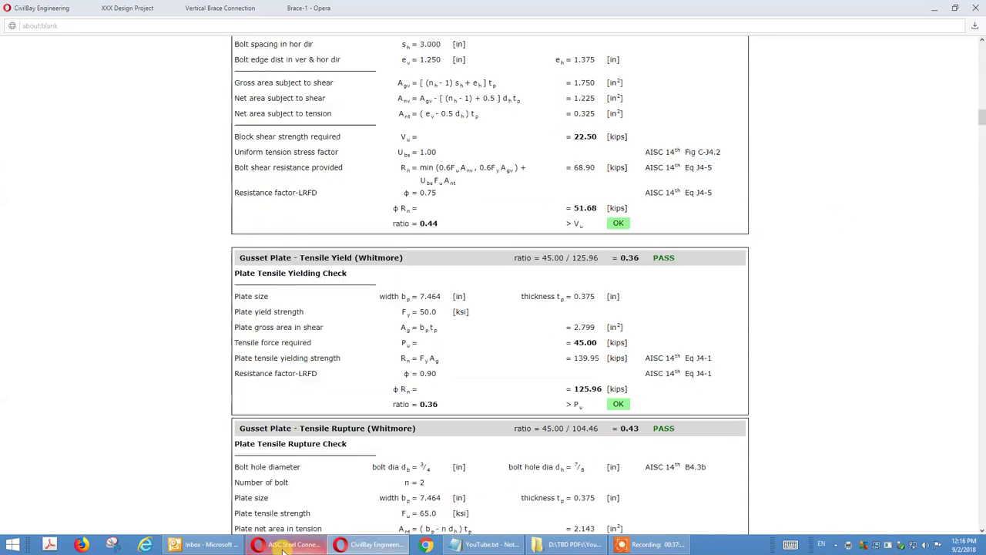
click(285, 545)
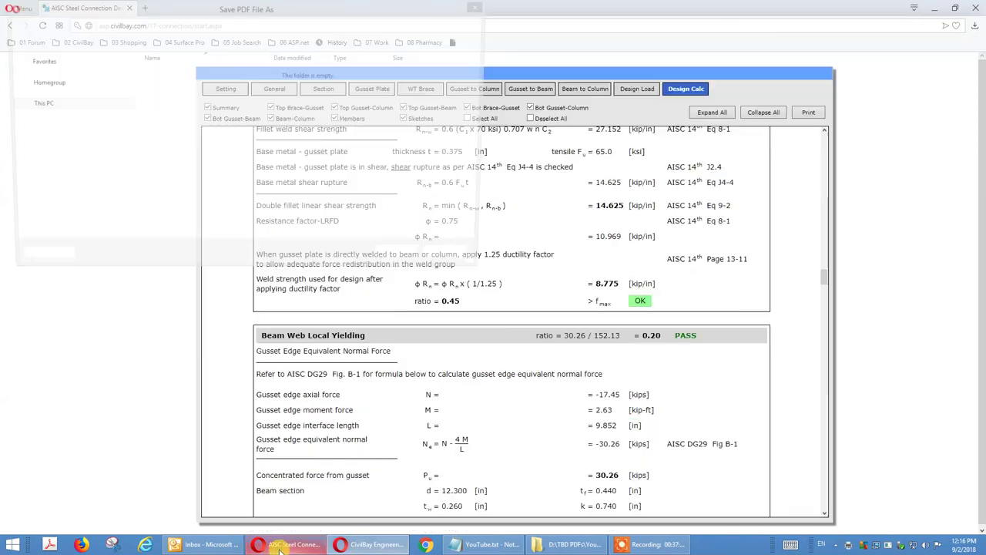
click(362, 544)
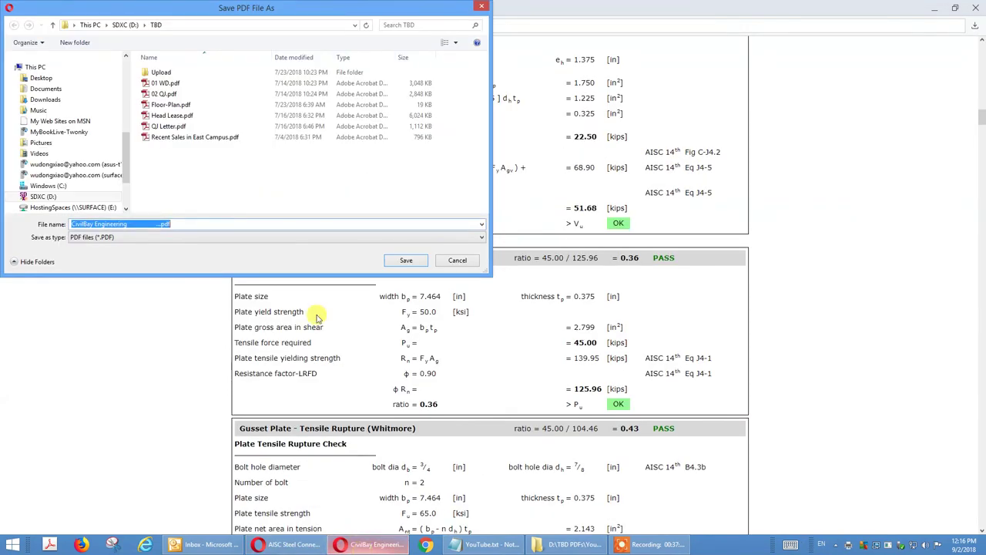
Choose the Test folder on the Windows (C:) drive as the save location for the PDF.
click(44, 196)
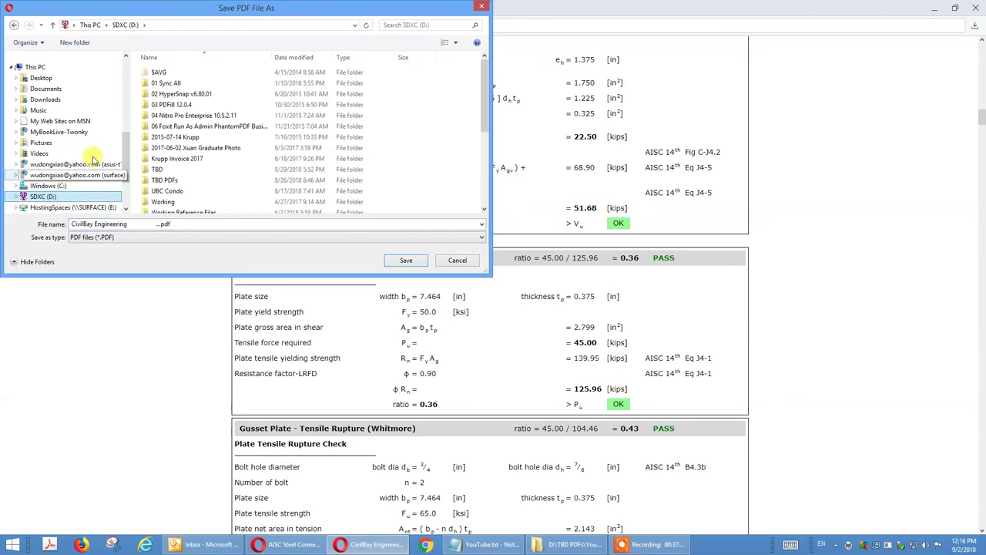
click(54, 186)
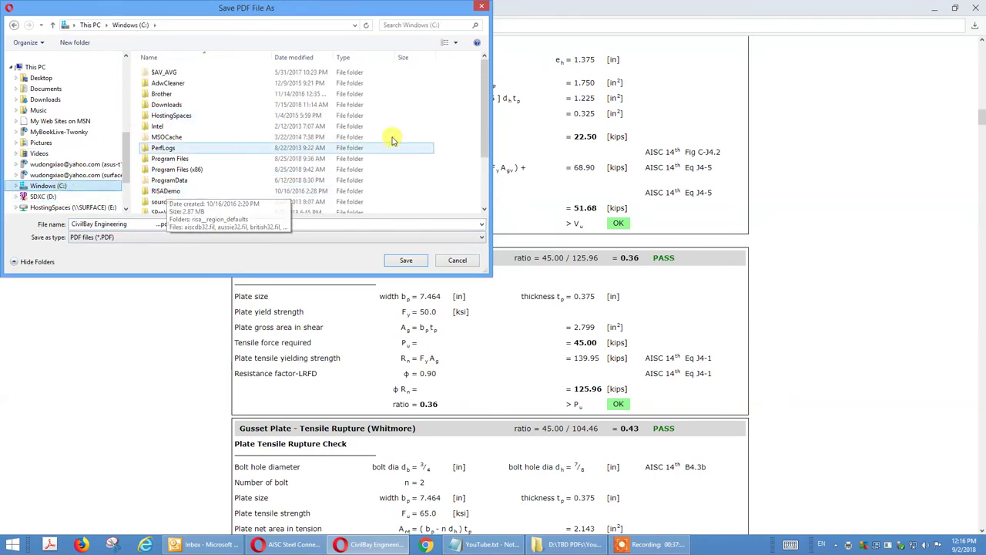
drag(487, 141, 480, 181)
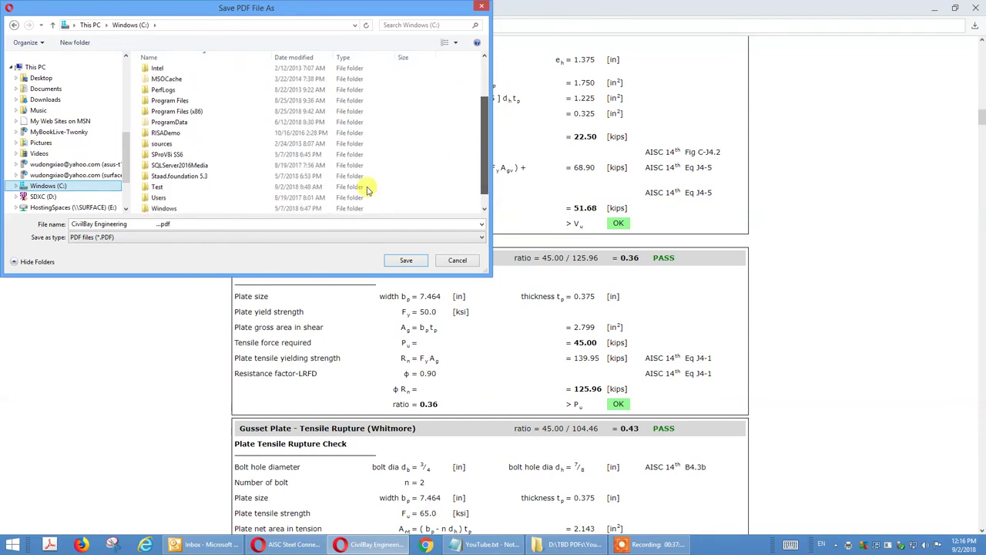
double_click(160, 188)
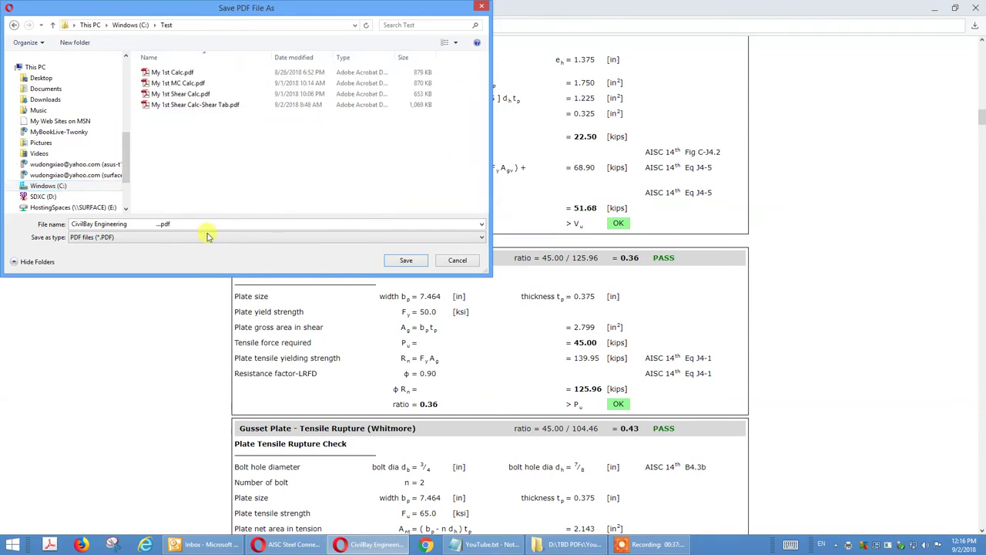
Name the PDF file "My 1st Ver Brace Calc", based on the existing shear tab calculation's file name, and save it.
click(176, 222)
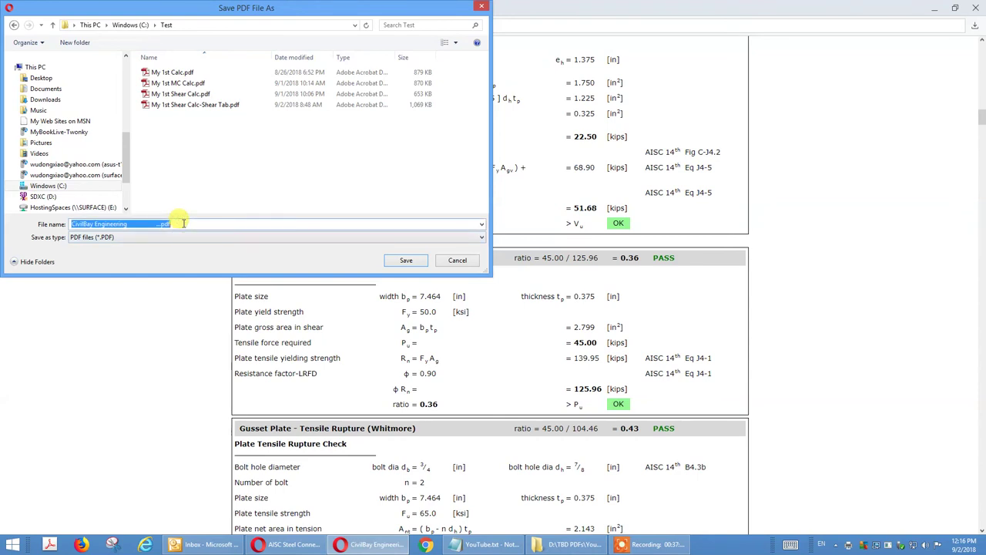
click(203, 105)
click(171, 224)
click(92, 223)
drag(91, 222, 196, 220)
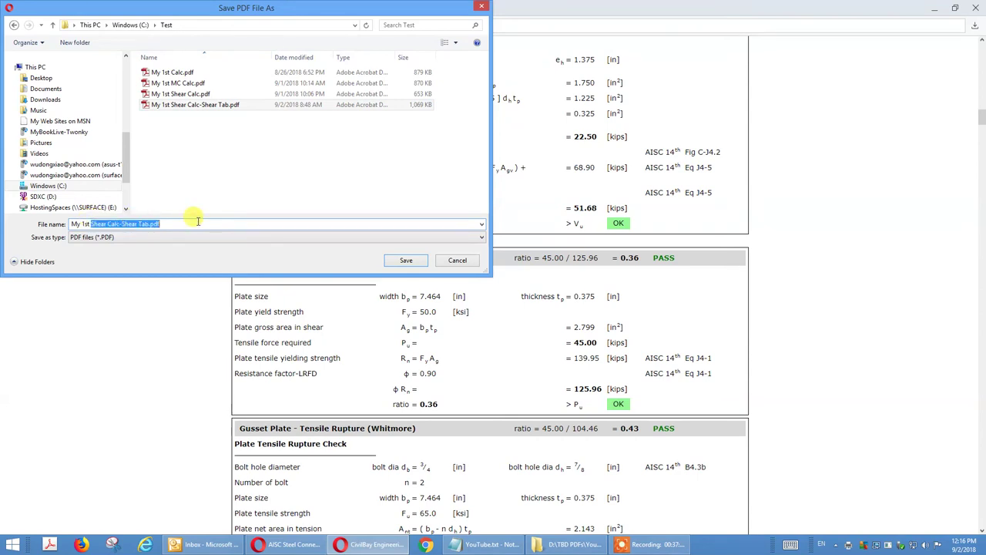
text(Ver Brace Calc)
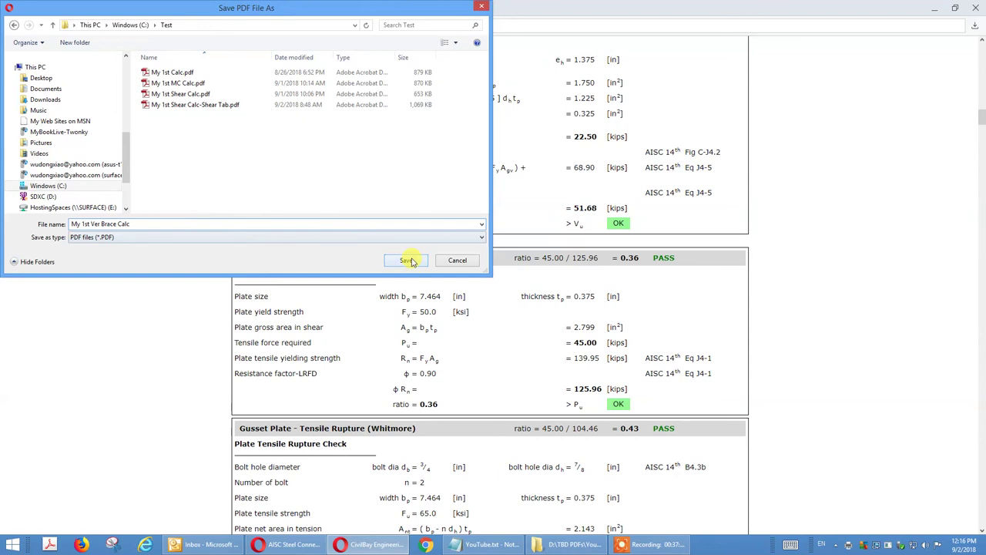
click(406, 260)
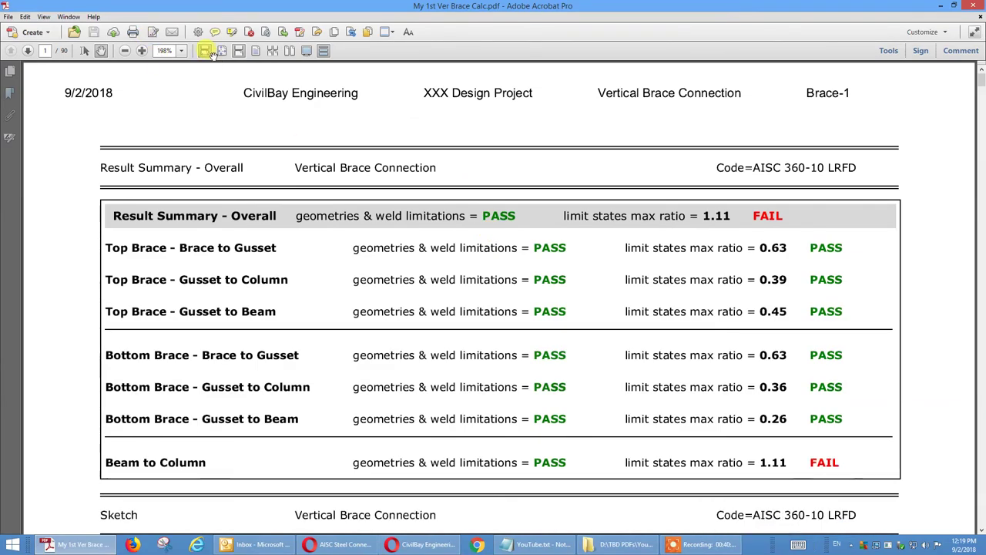
In Adobe Acrobat Pro, set the saved report's zoom to 100% and examine the brace connection sketch on page 2.
click(182, 52)
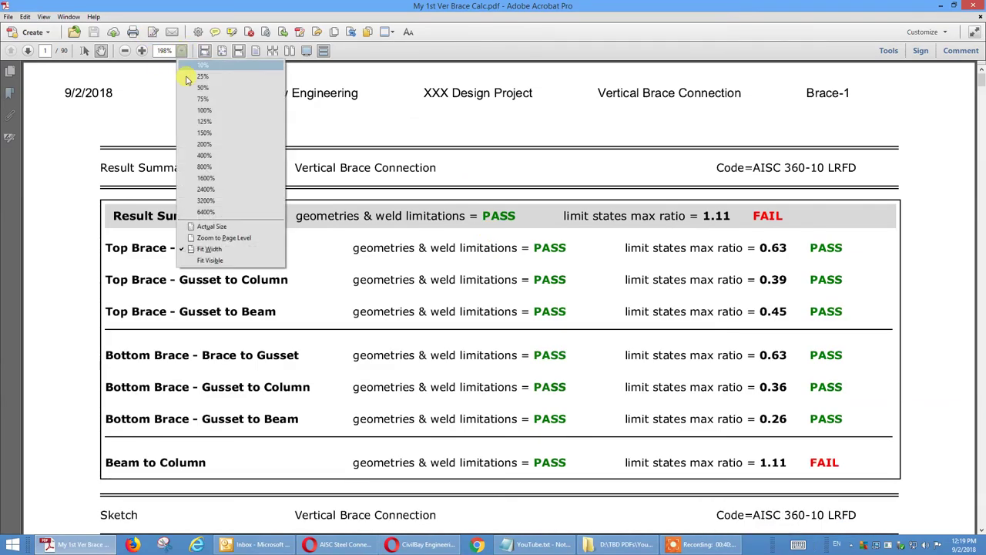
click(191, 108)
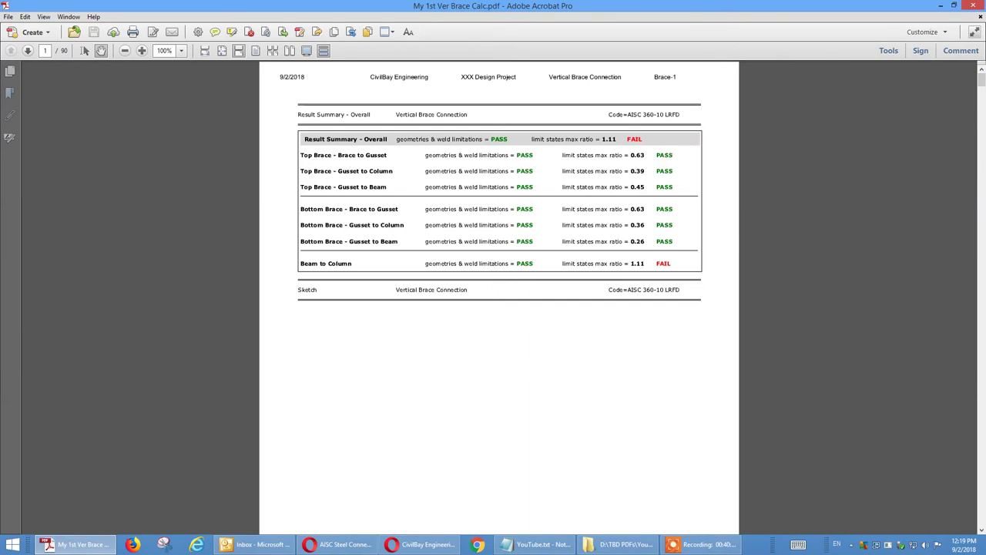
drag(982, 77, 981, 90)
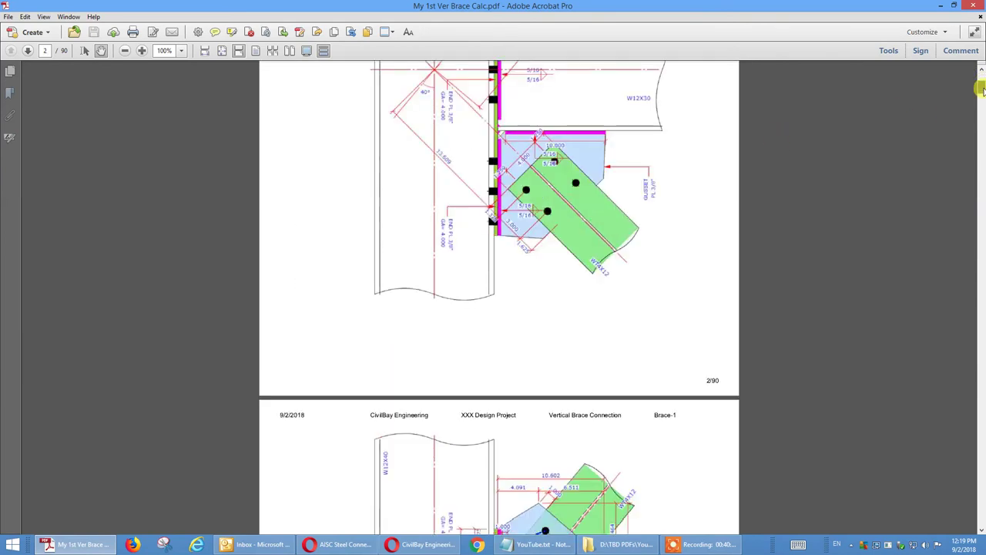
scroll(801, 183, up, 8)
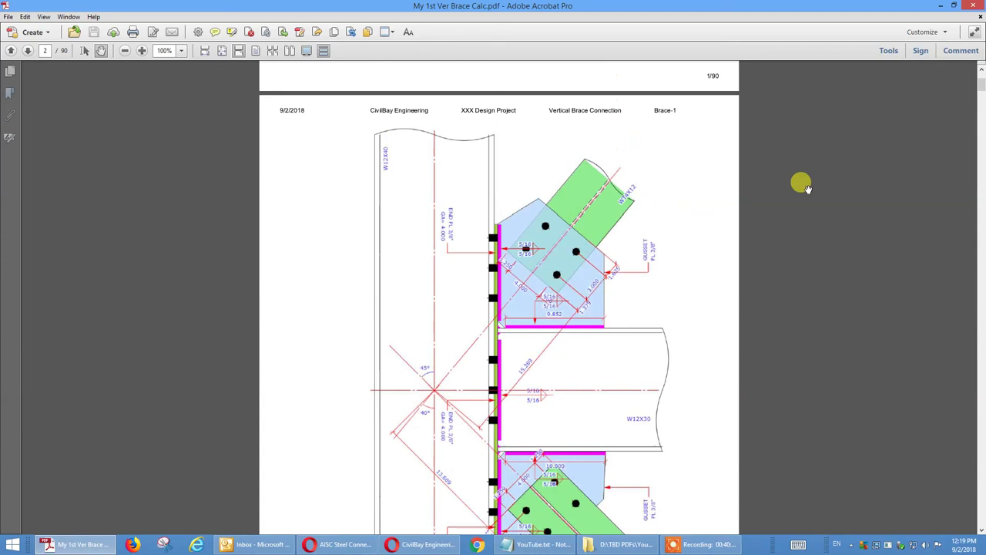
scroll(802, 182, down, 3)
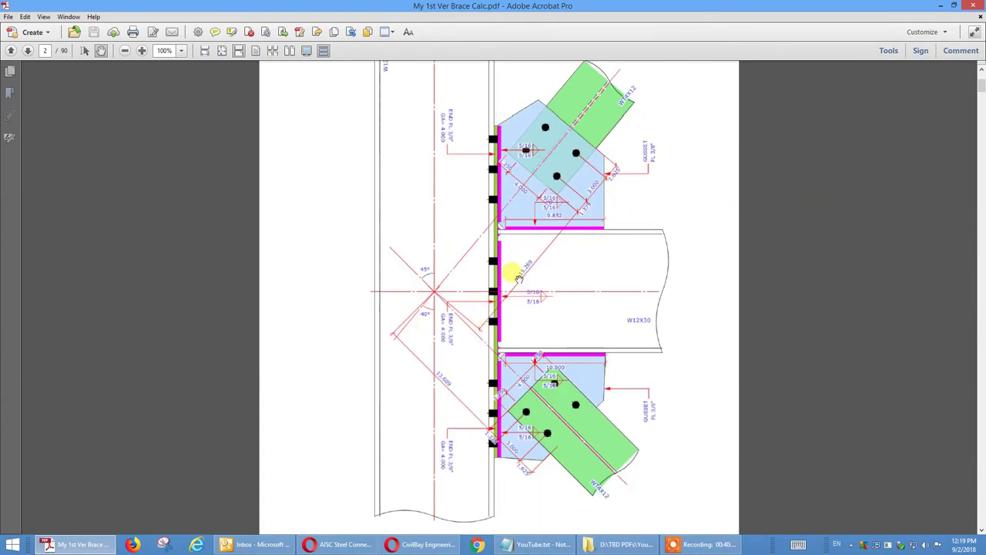
scroll(588, 225, up, 2)
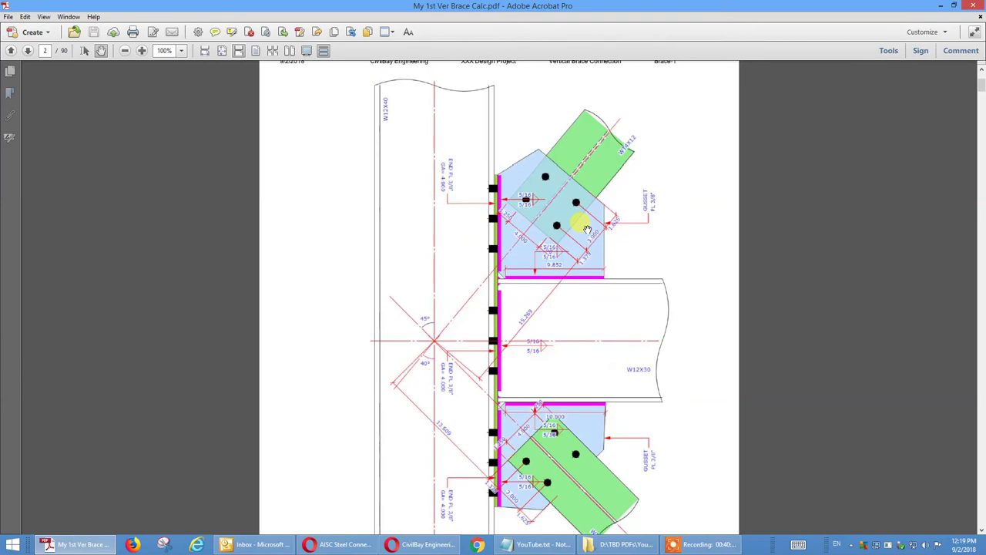
scroll(557, 241, down, 13)
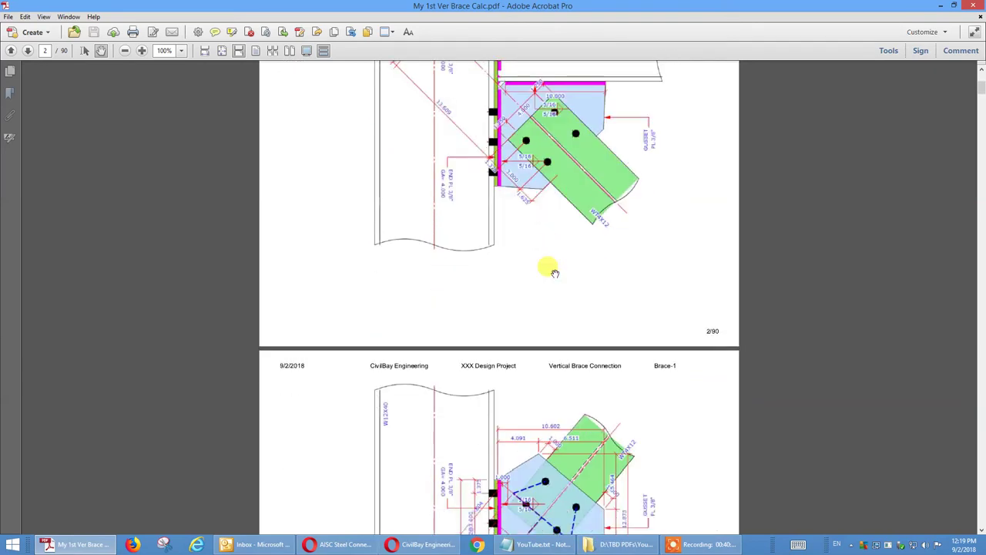
scroll(555, 274, up, 5)
scroll(544, 216, up, 6)
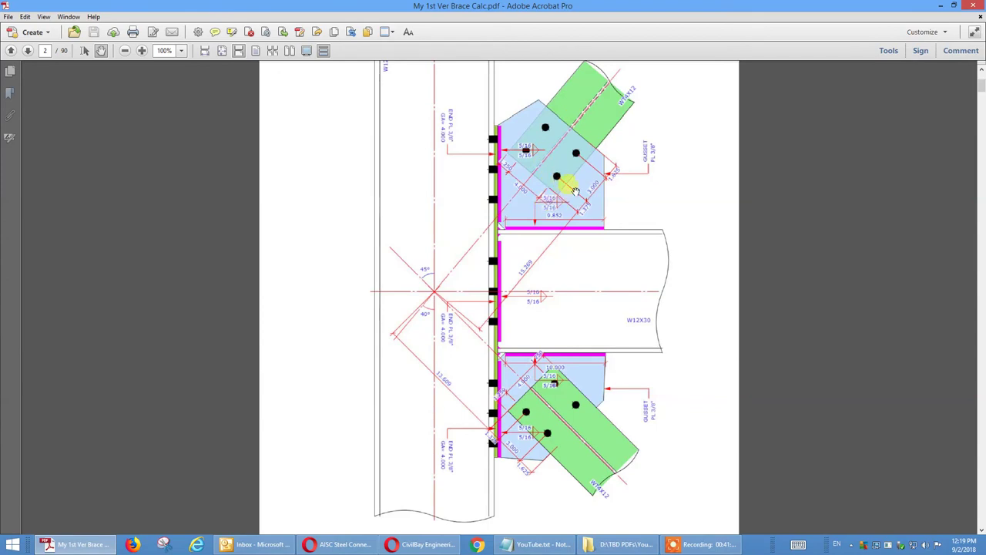
Examine the dimensioned gusset sketch on page 3 and the end plate sketch on page 4, and return to the overall result summary.
scroll(574, 192, down, 20)
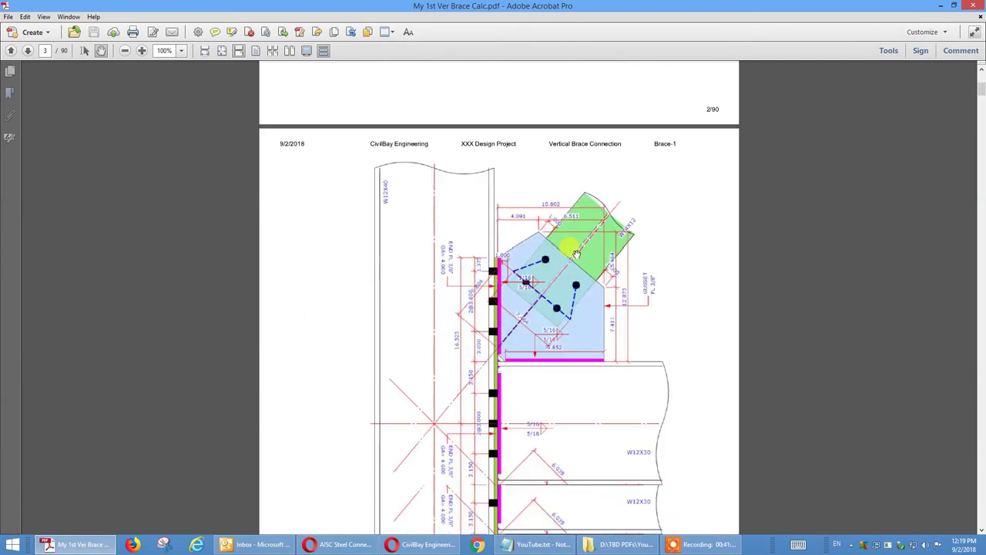
scroll(570, 289, down, 3)
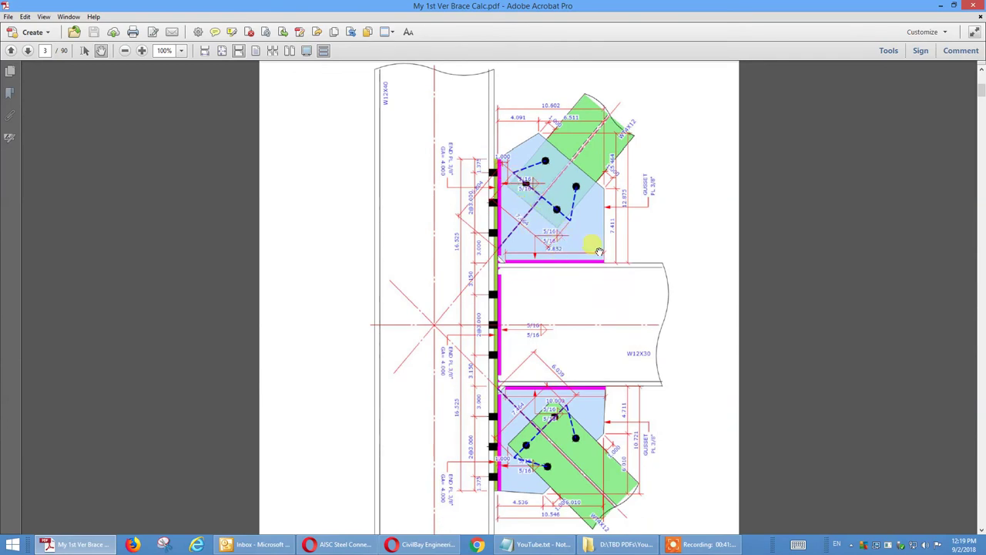
scroll(586, 243, down, 20)
scroll(579, 235, down, 4)
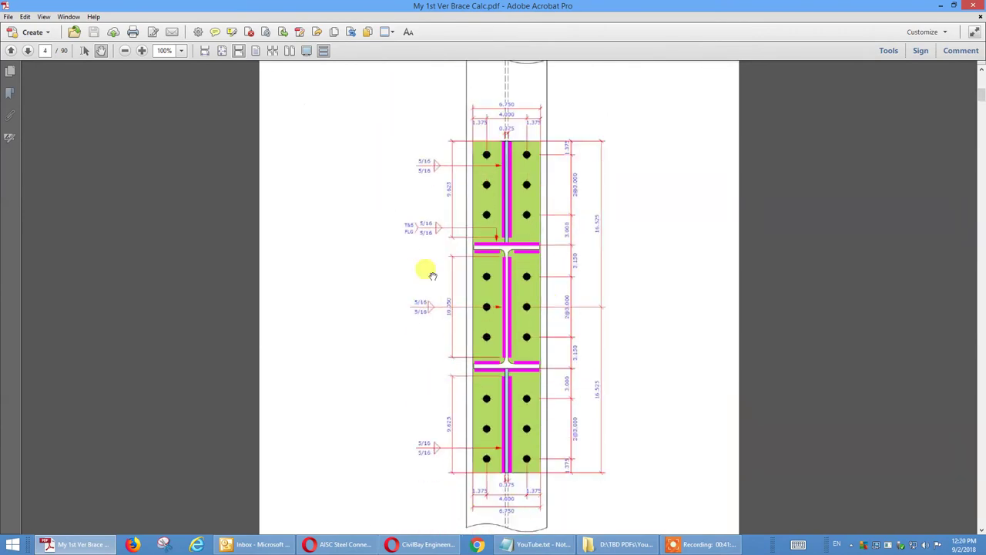
scroll(511, 235, down, 5)
scroll(512, 236, down, 12)
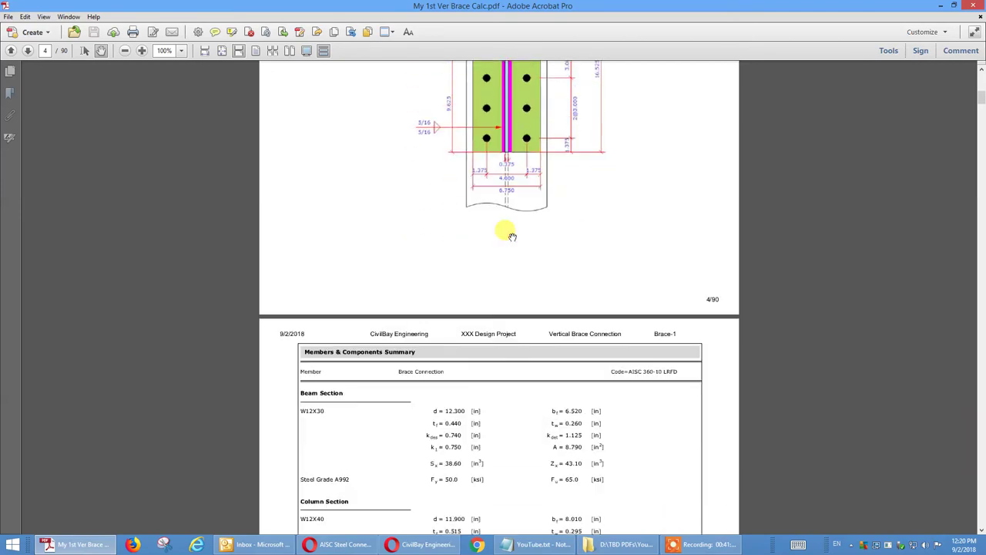
drag(981, 98, 982, 75)
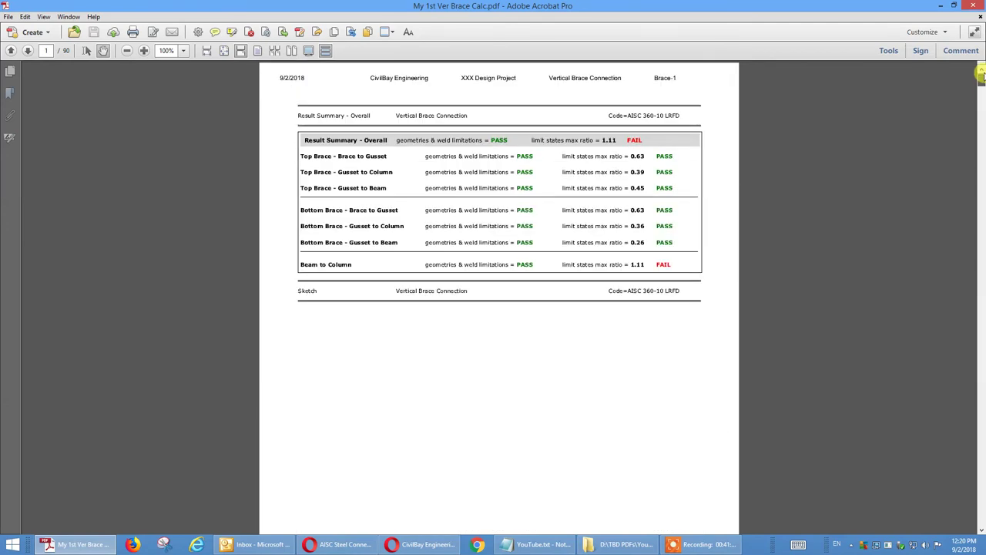
drag(982, 75, 979, 52)
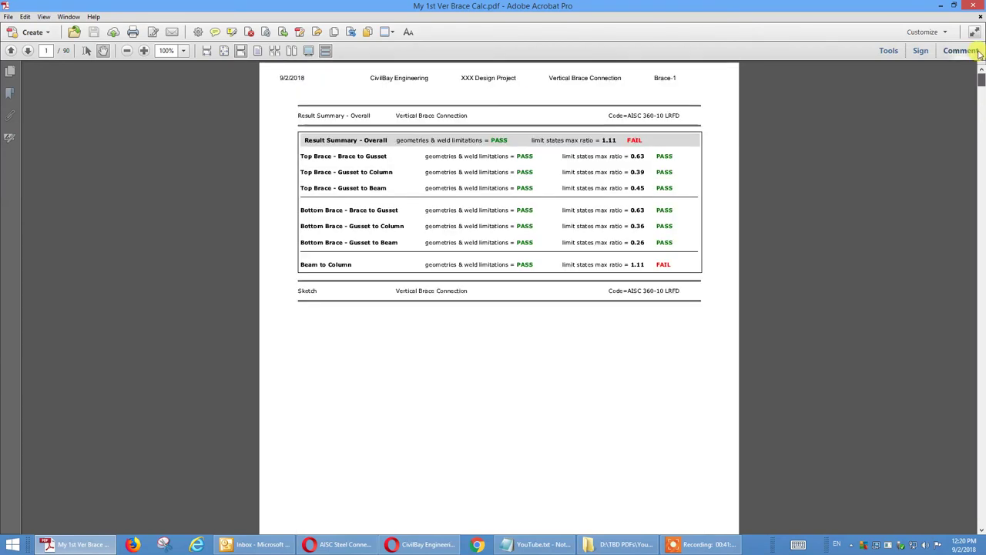